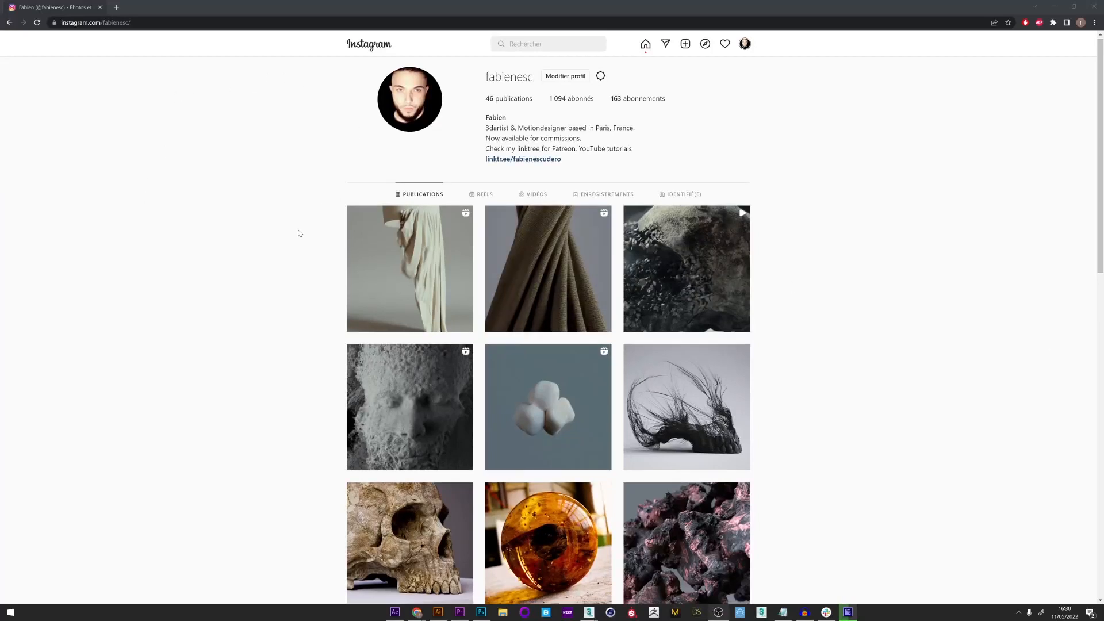
{"action": "scroll", "coordinate": [299, 233], "scroll_direction": "down", "scroll_amount": 2}
{"action": "scroll", "coordinate": [299, 233], "scroll_direction": "up", "scroll_amount": 2}
{"action": "scroll", "coordinate": [298, 233], "scroll_direction": "down", "scroll_amount": 2}
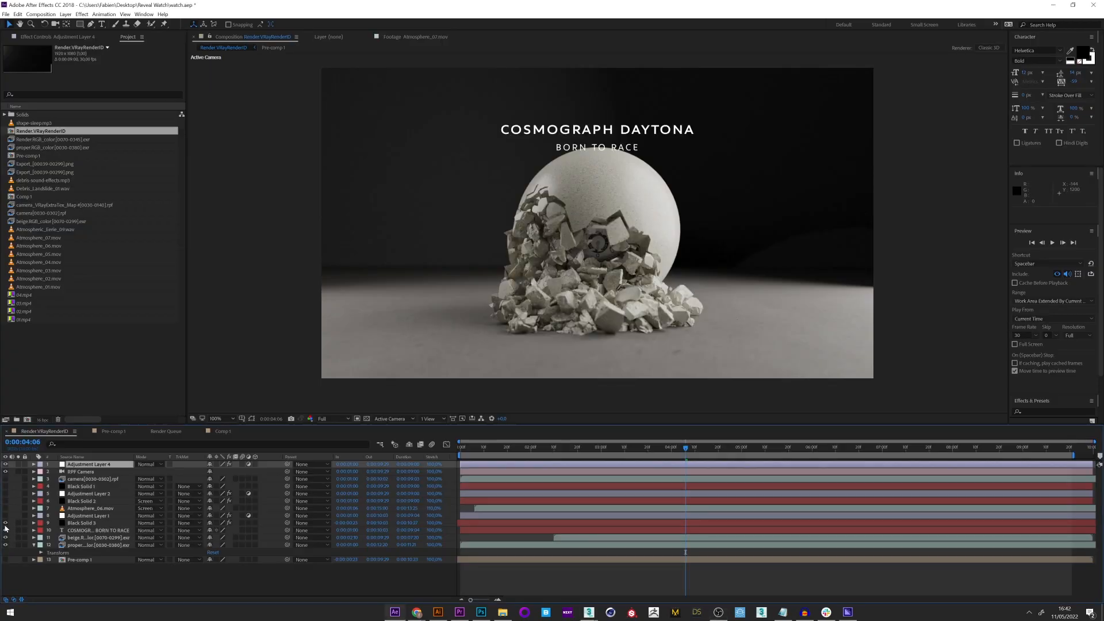
- Toggle two layer visibility eyes in After Effects to compare the watch composite
{"action": "left_click", "coordinate": [7, 523]}
{"action": "left_click", "coordinate": [6, 497]}
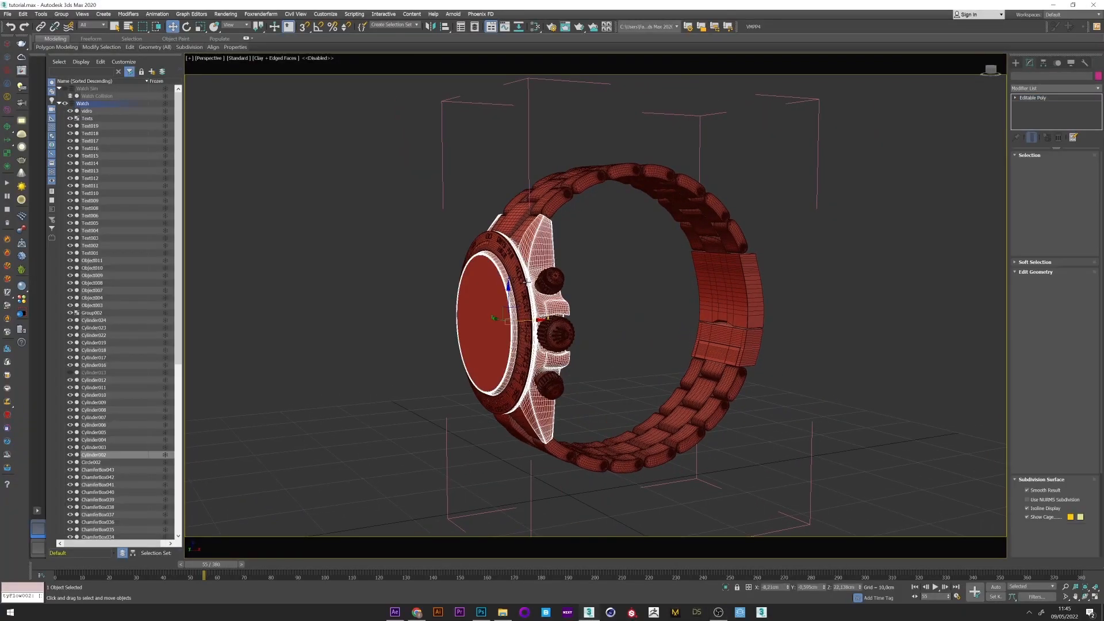
{"action": "middle_click_drag", "start_coordinate": [574, 274], "coordinate": [665, 267], "text": "alt"}
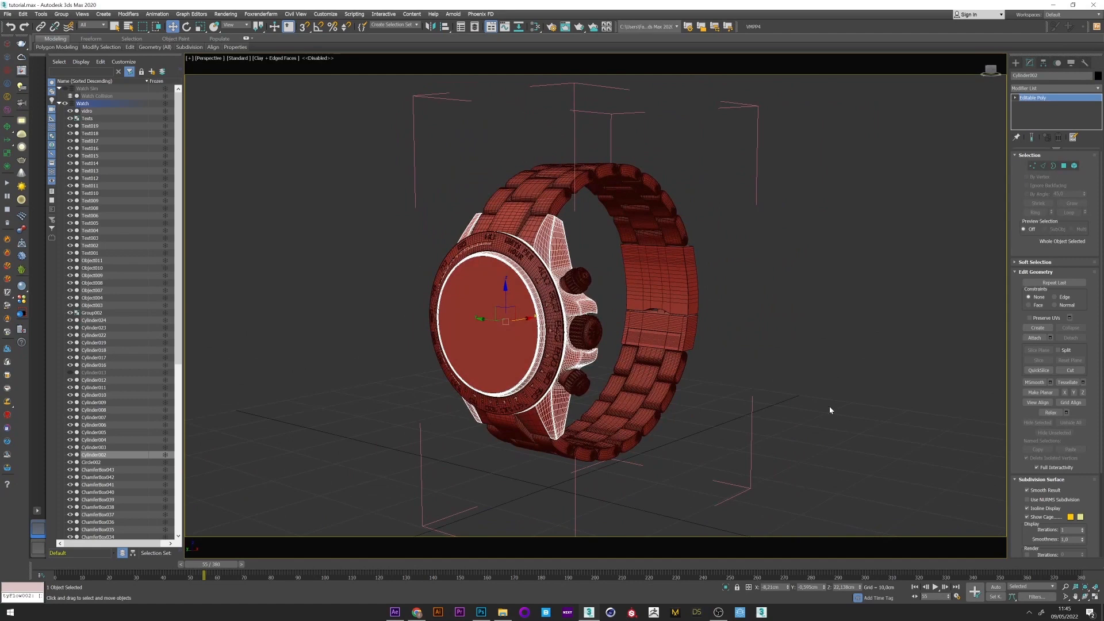
{"action": "middle_click_drag", "start_coordinate": [829, 406], "coordinate": [725, 272], "text": "alt"}
{"action": "scroll", "coordinate": [104, 216], "scroll_direction": "down", "scroll_amount": 5}
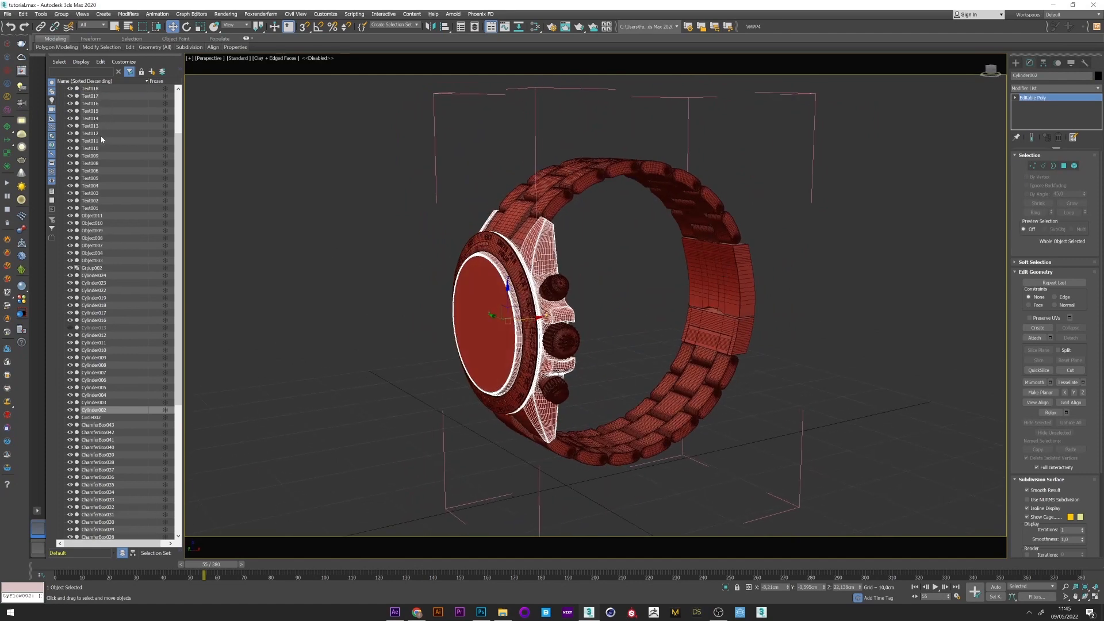
{"action": "scroll", "coordinate": [108, 259], "scroll_direction": "down", "scroll_amount": 3}
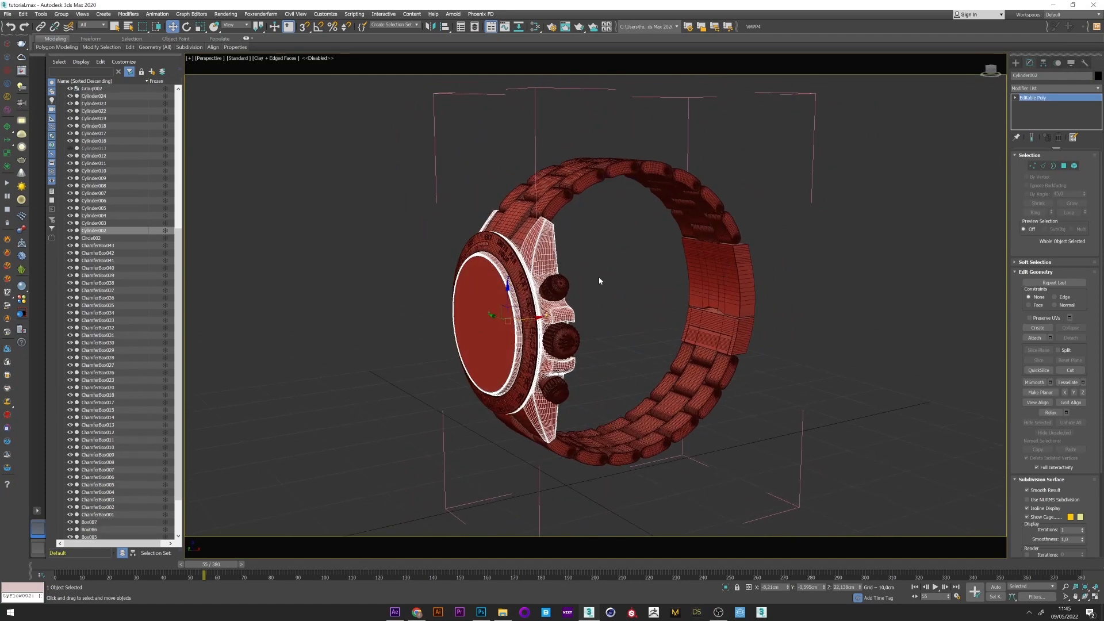
{"action": "scroll", "coordinate": [89, 178], "scroll_direction": "up", "scroll_amount": 6}
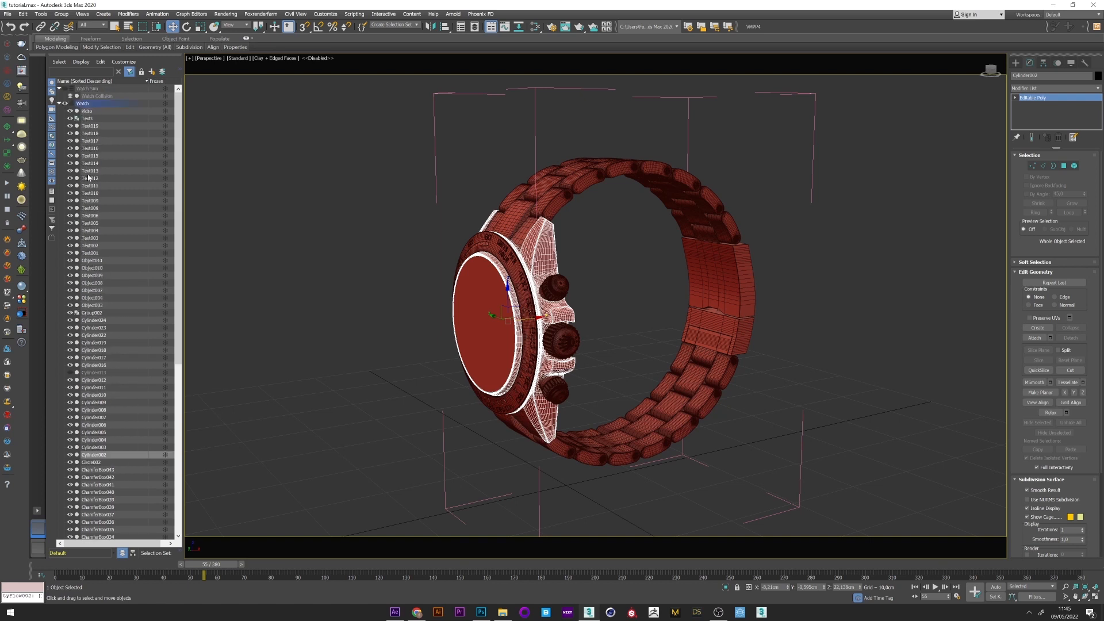
{"action": "left_click", "coordinate": [62, 104]}
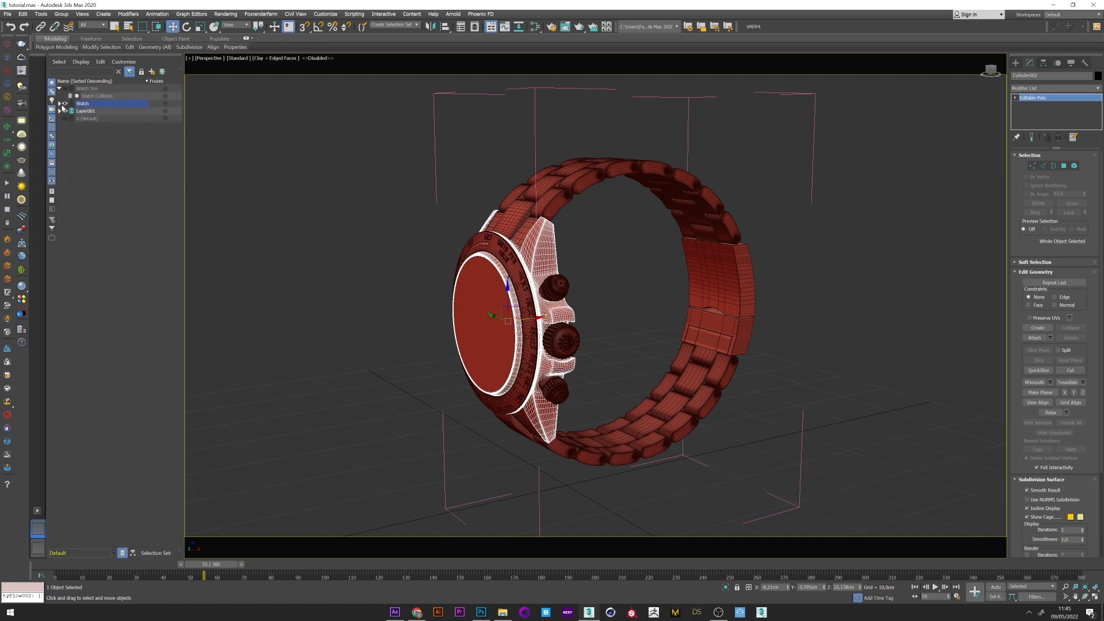
{"action": "left_click", "coordinate": [64, 103]}
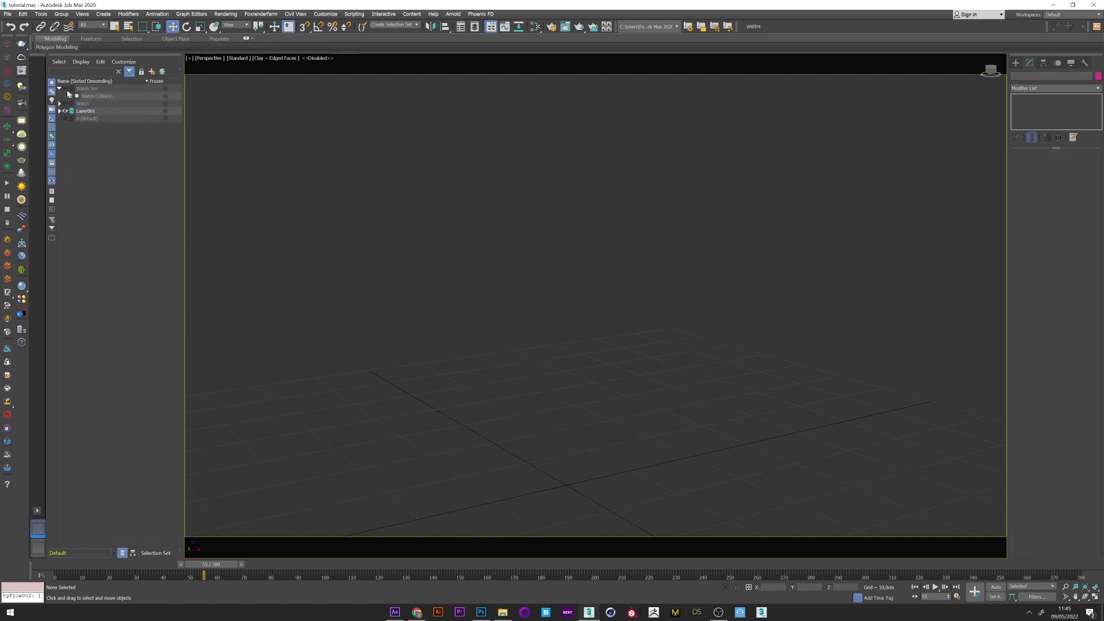
{"action": "left_click", "coordinate": [69, 96]}
{"action": "left_click", "coordinate": [121, 96]}
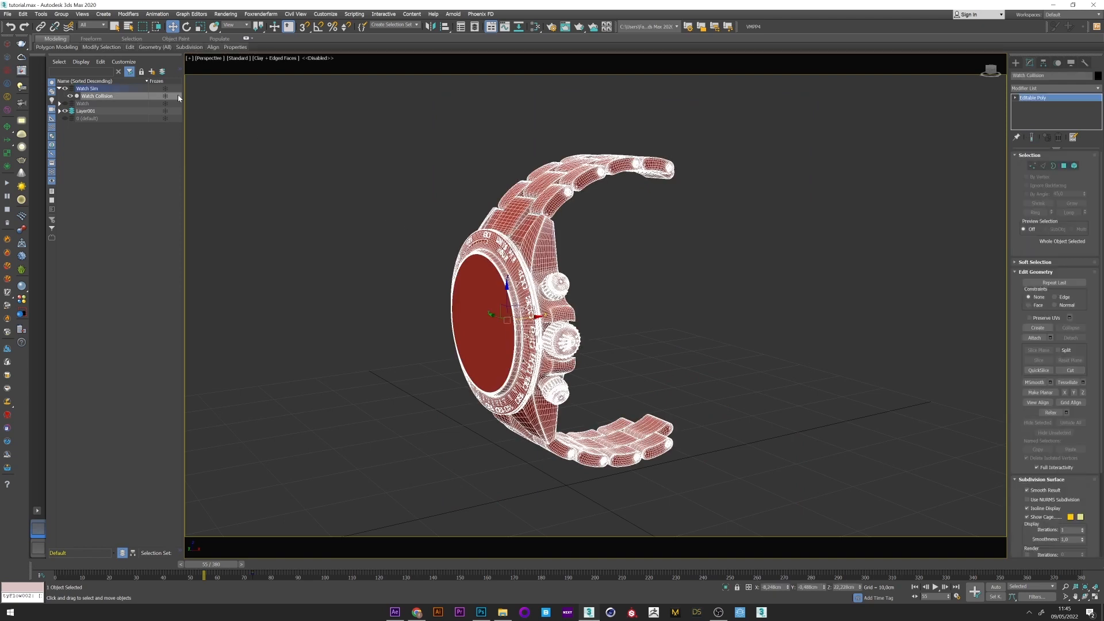
{"action": "middle_click_drag", "start_coordinate": [372, 233], "coordinate": [432, 229], "text": "alt"}
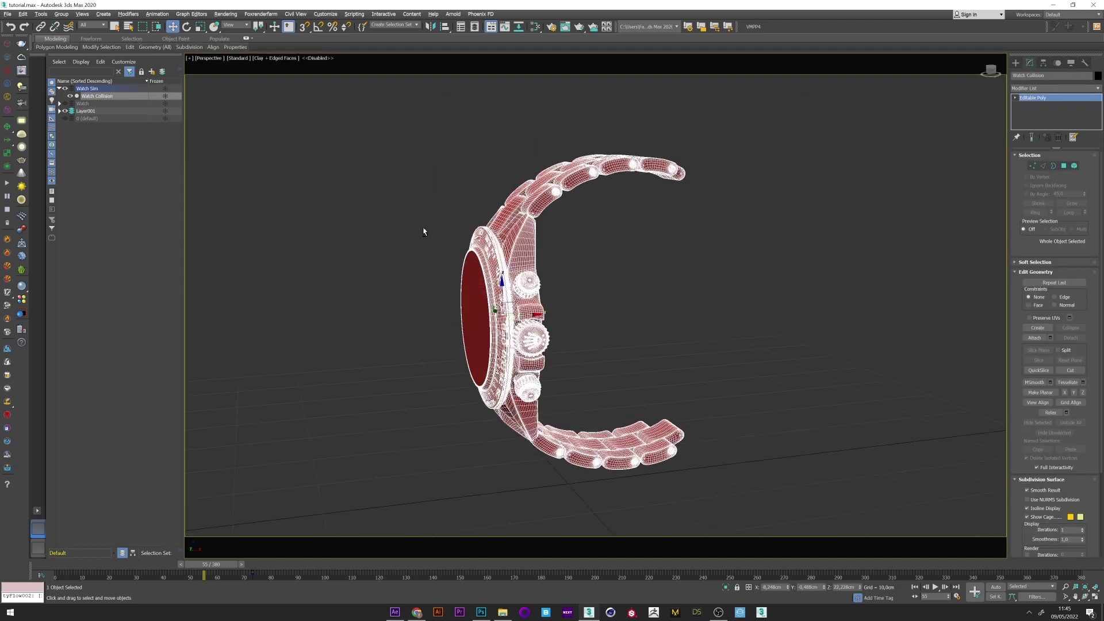
{"action": "left_click", "coordinate": [61, 112]}
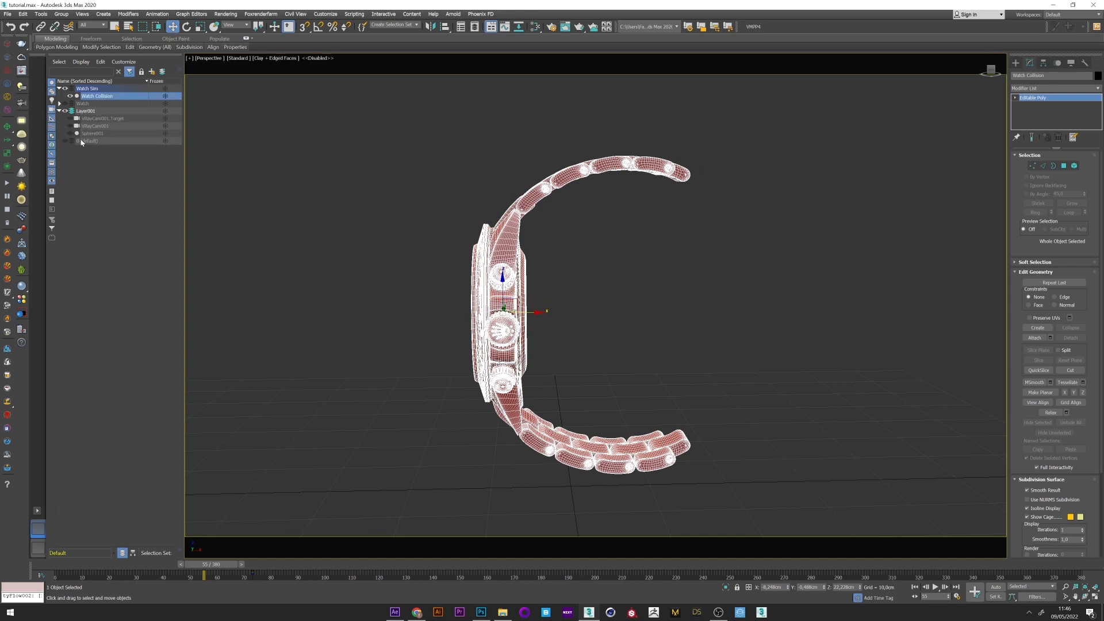
{"action": "left_click", "coordinate": [75, 134]}
{"action": "key", "text": "F3"}
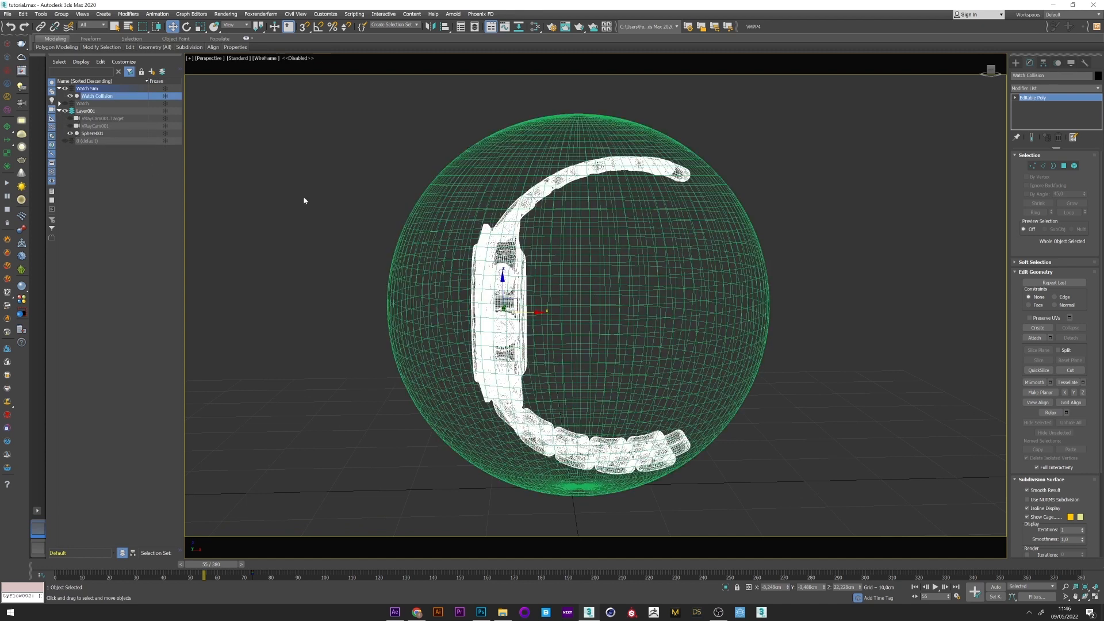
{"action": "left_click", "coordinate": [72, 134]}
{"action": "left_click", "coordinate": [469, 184]}
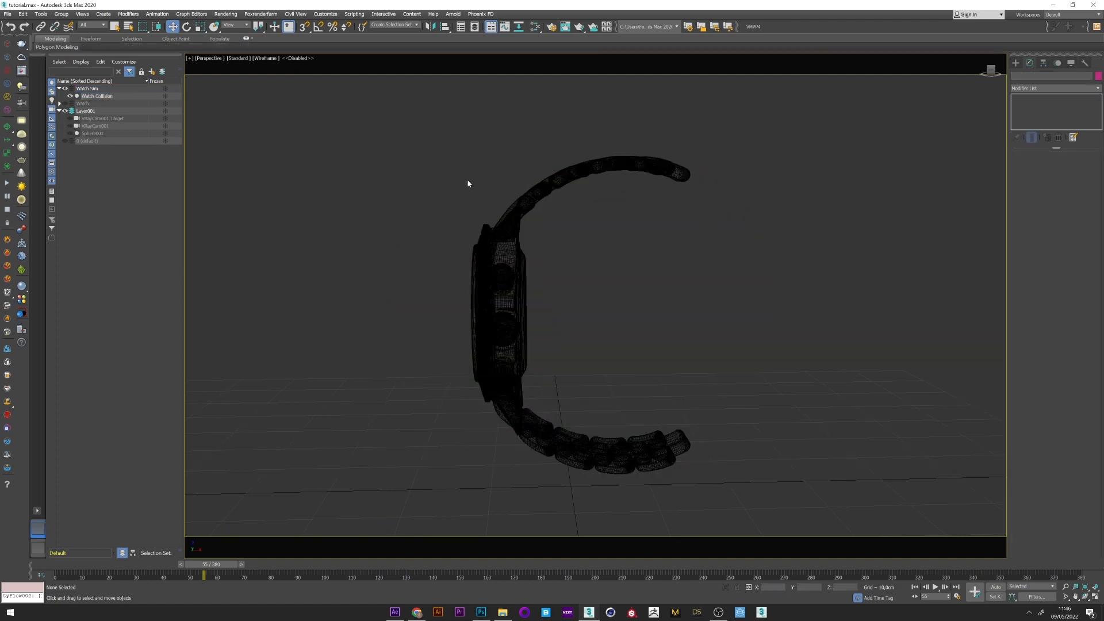
{"action": "key", "text": "F3"}
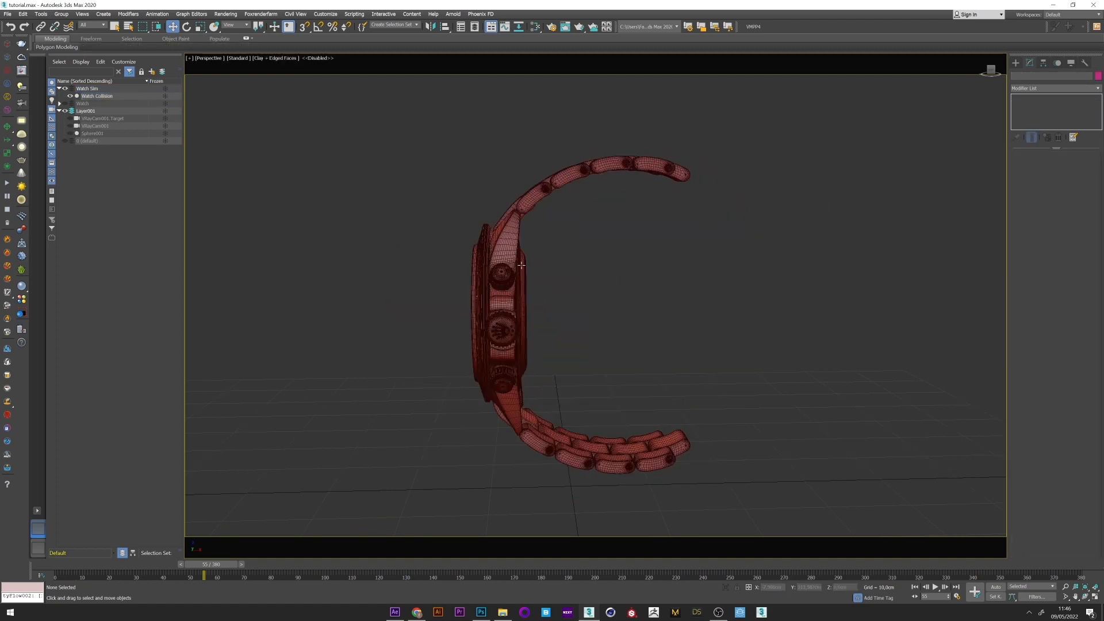
{"action": "middle_click_drag", "start_coordinate": [521, 265], "coordinate": [561, 276], "text": "alt"}
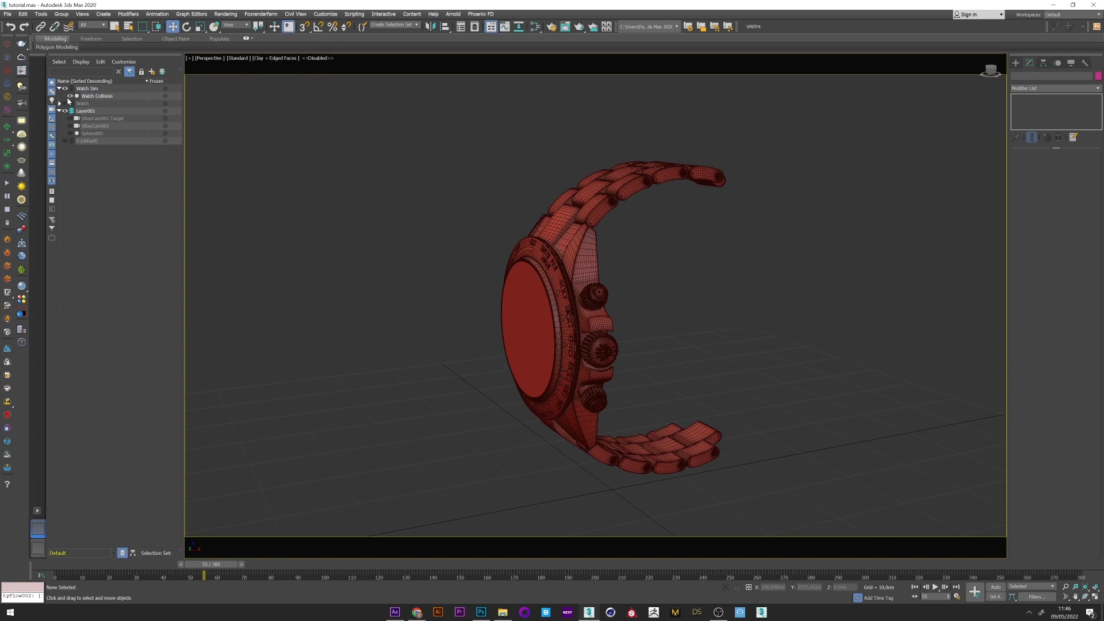
{"action": "left_click", "coordinate": [70, 96]}
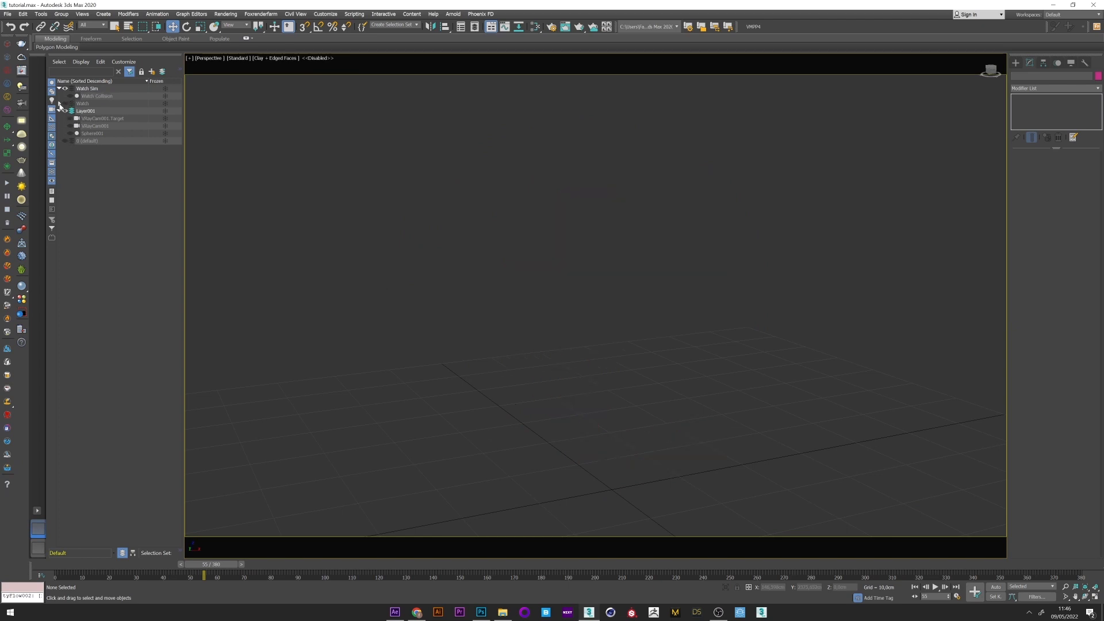
{"action": "left_click", "coordinate": [60, 103]}
{"action": "left_click", "coordinate": [64, 103]}
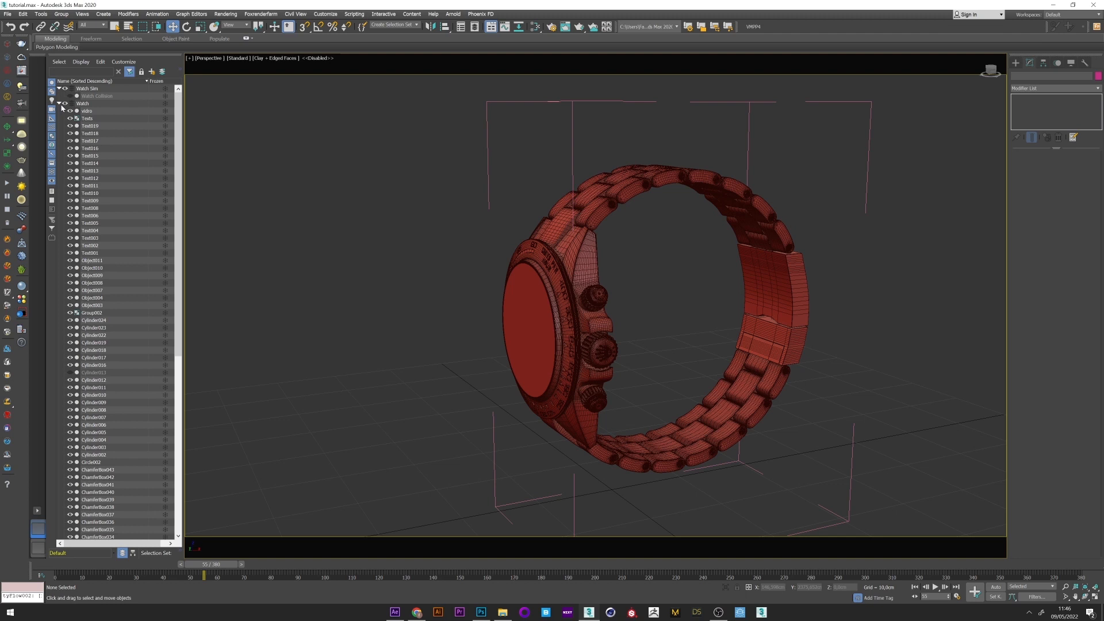
- Attach the many watch part objects to Text018 via the Editable Poly Attach List
{"action": "left_click", "coordinate": [91, 133]}
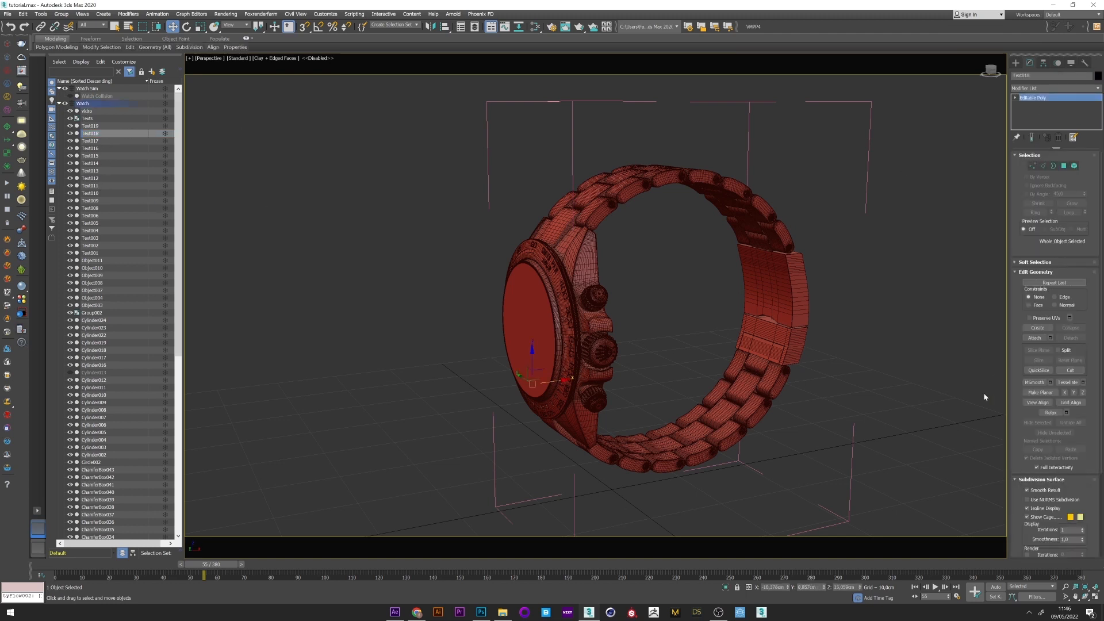
{"action": "left_click", "coordinate": [1039, 338]}
{"action": "left_click", "coordinate": [1052, 338]}
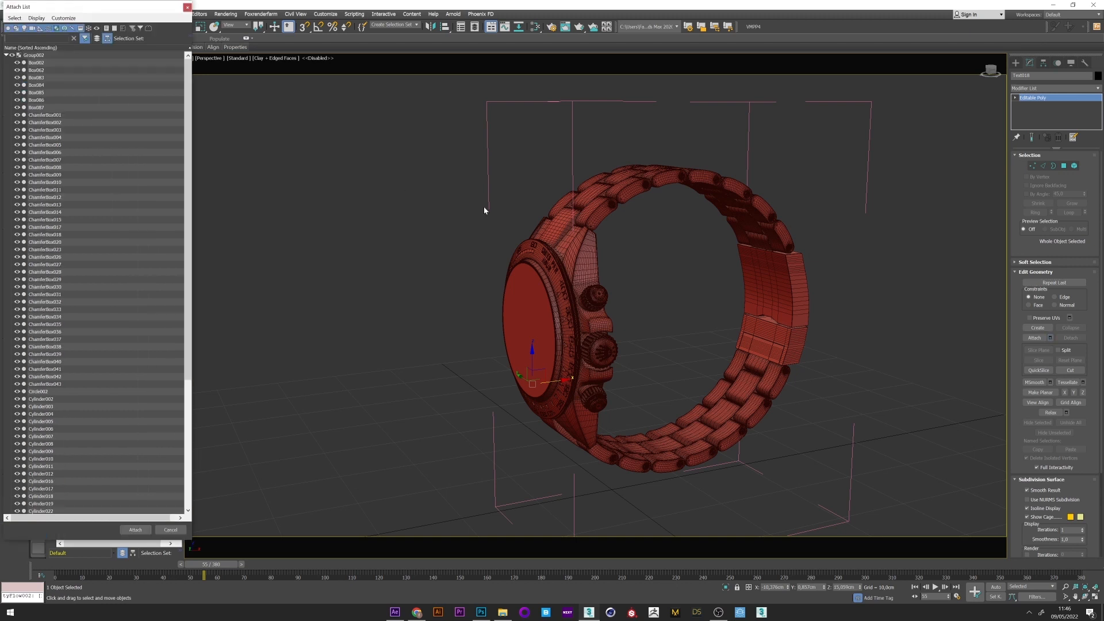
{"action": "left_click_drag", "start_coordinate": [60, 83], "coordinate": [73, 456]}
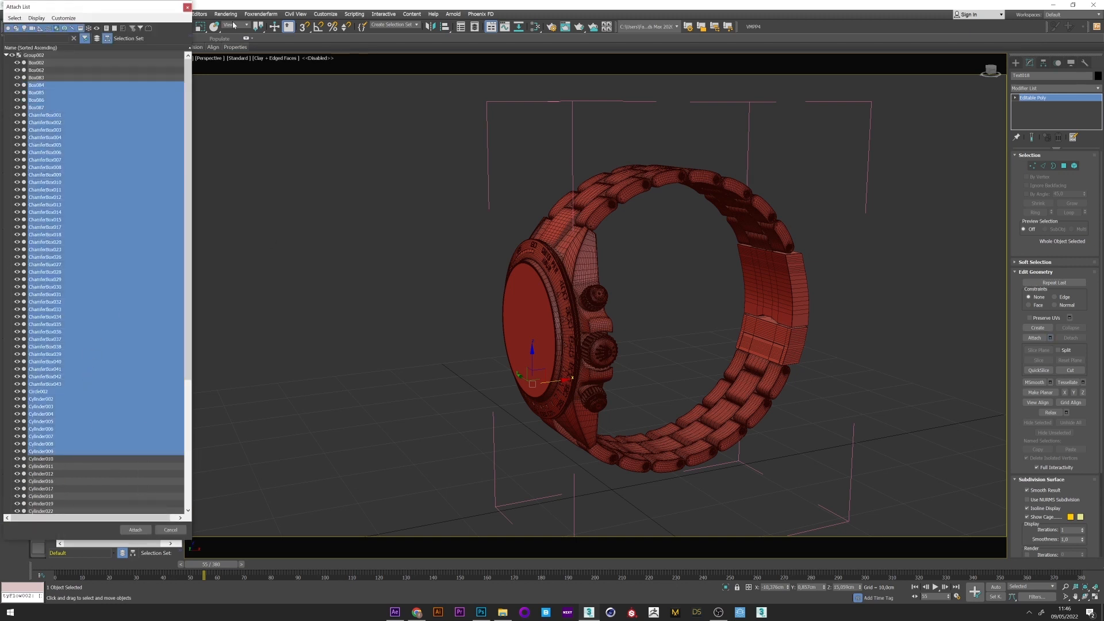
{"action": "left_click", "coordinate": [188, 6]}
- Hide the detailed Watch, unhide the Watch Collision mesh and select it
{"action": "left_click", "coordinate": [75, 97]}
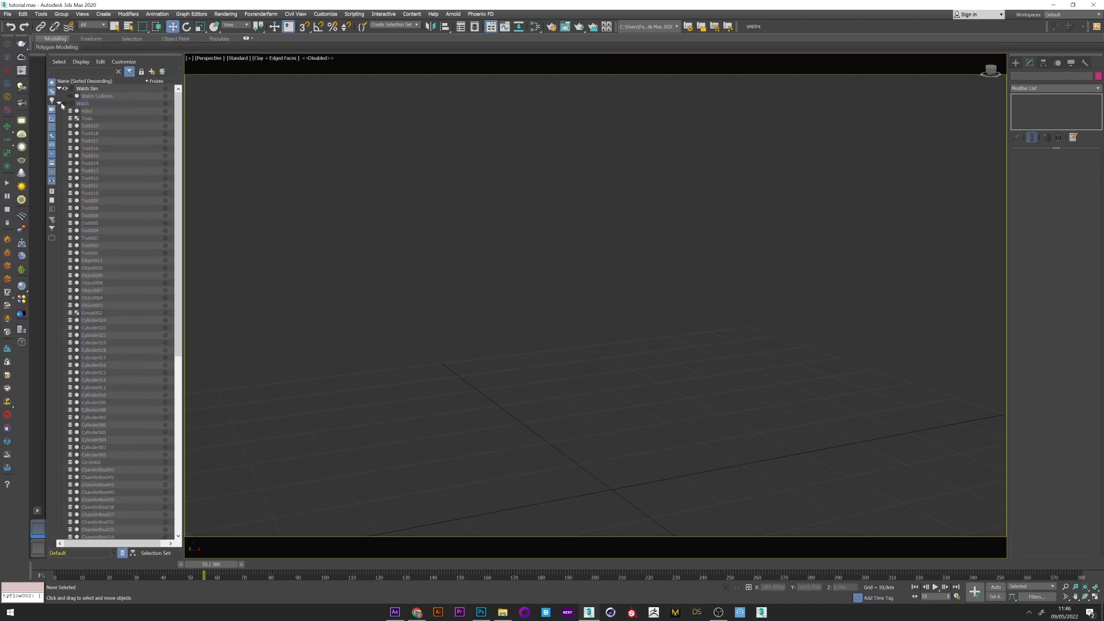
{"action": "left_click", "coordinate": [76, 97]}
{"action": "left_click", "coordinate": [559, 220]}
{"action": "mouse_move", "coordinate": [604, 259]}
{"action": "middle_mouse_down", "text": "alt"}
{"action": "mouse_move", "coordinate": [560, 219]}
{"action": "mouse_move", "coordinate": [593, 234]}
{"action": "mouse_move", "coordinate": [555, 237]}
{"action": "middle_mouse_up", "text": "alt"}
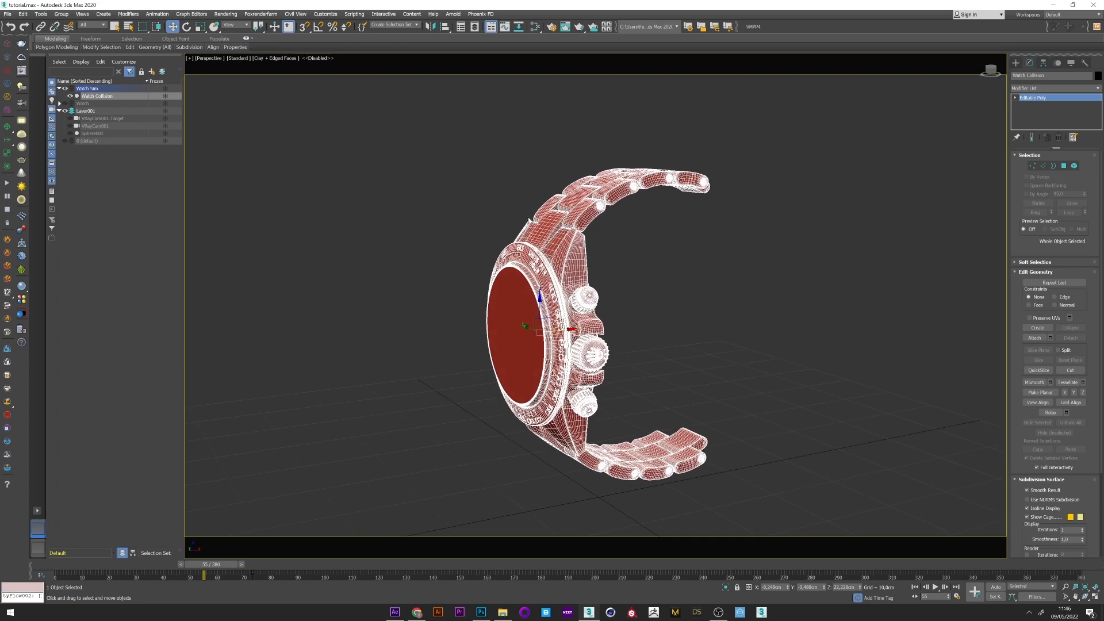
- Clone Watch Collision as a copy and rename it 'Watch push'
{"action": "right_click", "coordinate": [112, 102]}
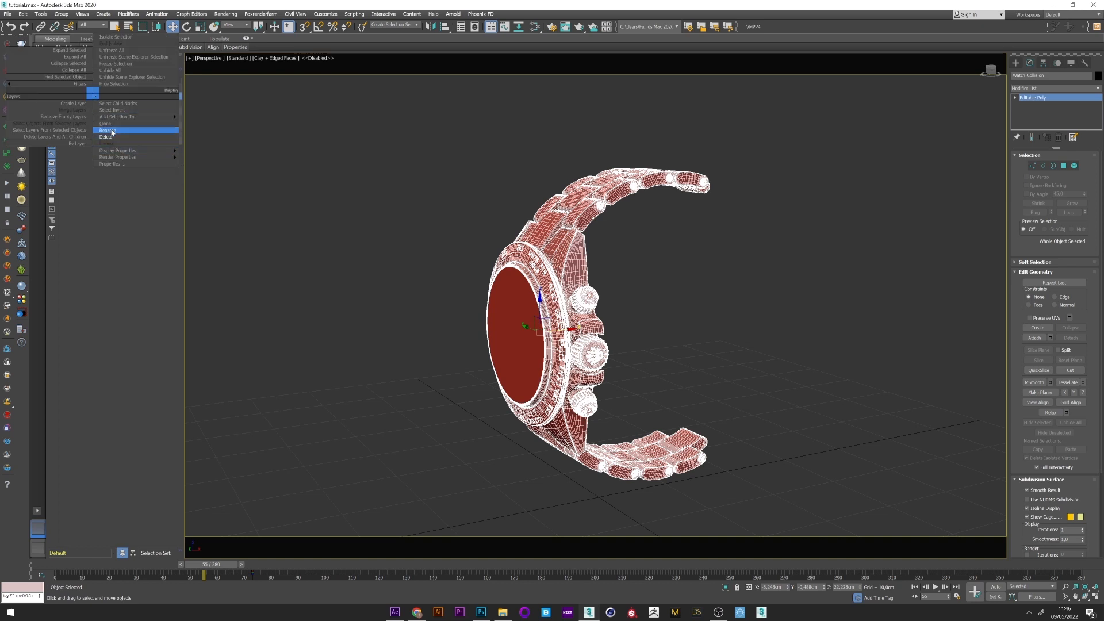
{"action": "left_click", "coordinate": [130, 129]}
{"action": "left_click", "coordinate": [529, 339]}
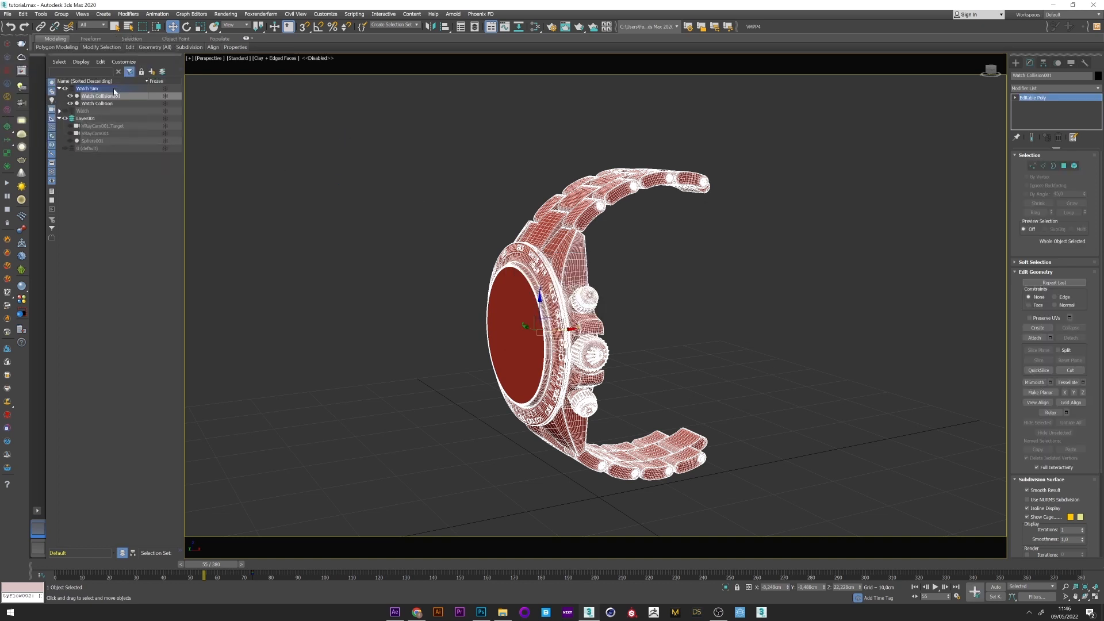
{"action": "right_click", "coordinate": [114, 95]}
{"action": "left_click", "coordinate": [146, 134]}
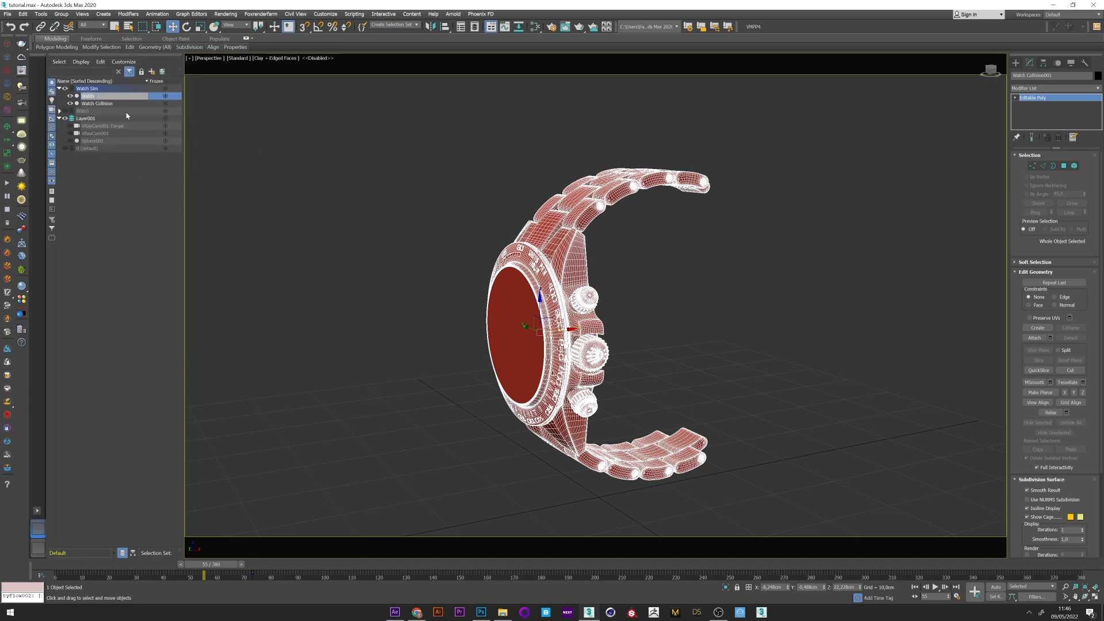
{"action": "type", "text": "Link"}
{"action": "key", "text": "Return"}
- Add a Push modifier to Watch push and inflate it slightly outward
{"action": "left_click", "coordinate": [1065, 88]}
{"action": "scroll", "coordinate": [1044, 258], "scroll_direction": "down", "scroll_amount": 3}
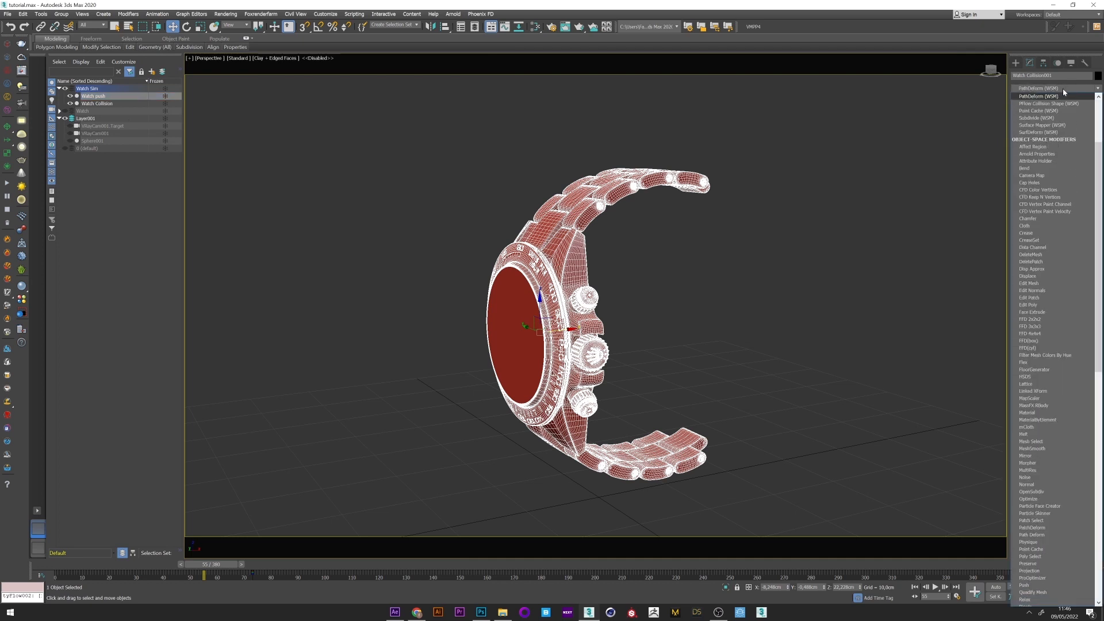
{"action": "scroll", "coordinate": [1038, 200], "scroll_direction": "down", "scroll_amount": 3}
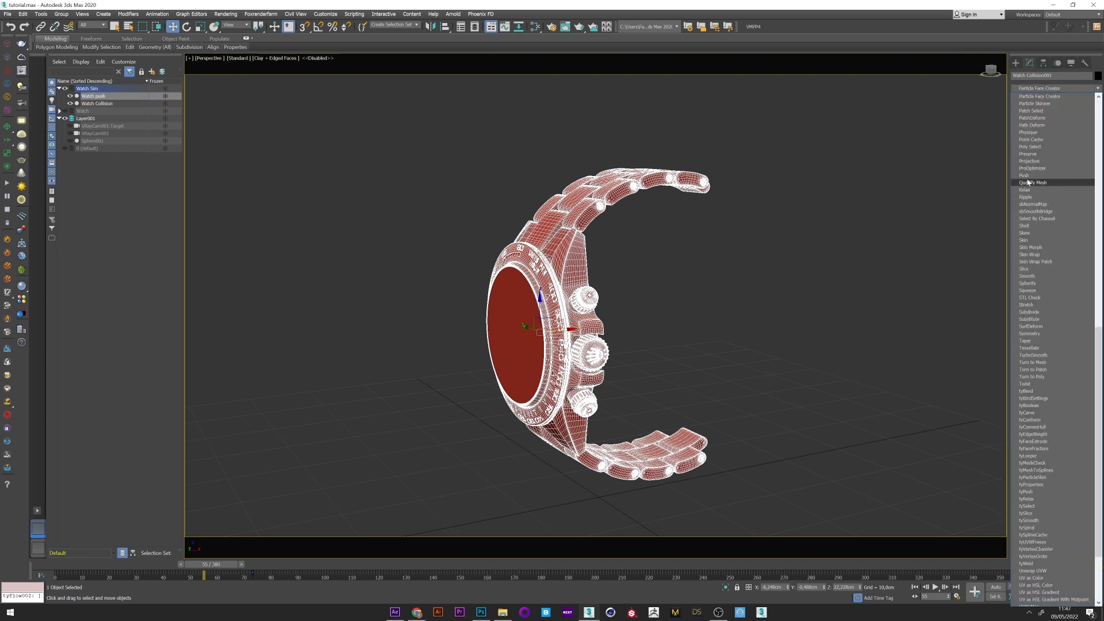
{"action": "left_click", "coordinate": [1038, 178]}
{"action": "left_click", "coordinate": [1068, 167]}
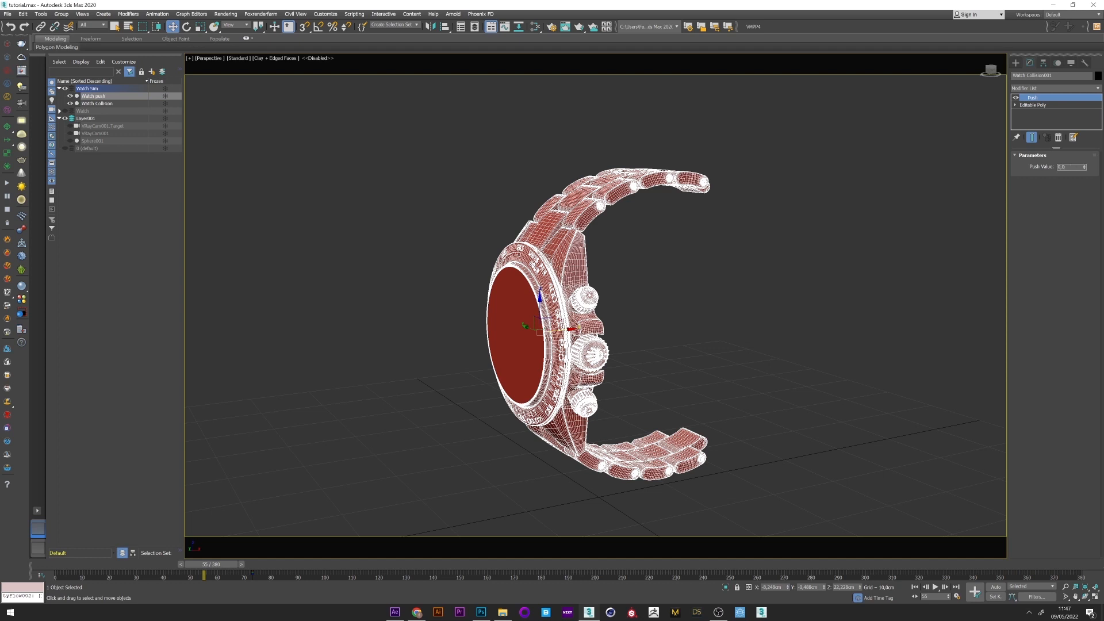
{"action": "left_click_drag", "start_coordinate": [1083, 167], "coordinate": [1065, 177]}
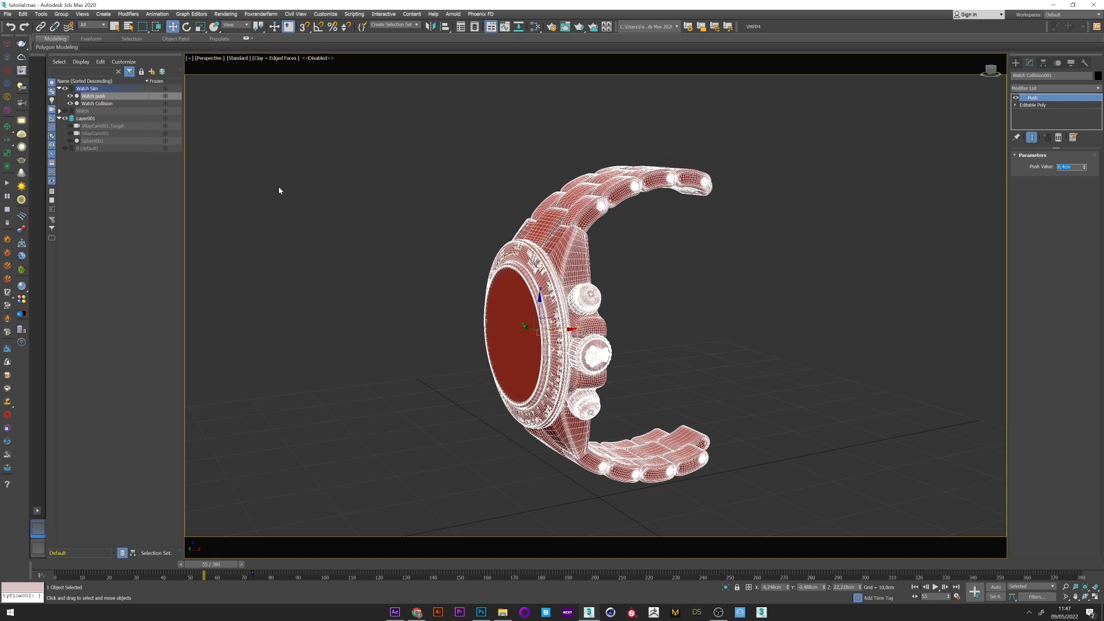
- Toggle Watch push against the original to compare, then leave it hidden
{"action": "left_click", "coordinate": [356, 182]}
{"action": "left_click", "coordinate": [73, 103]}
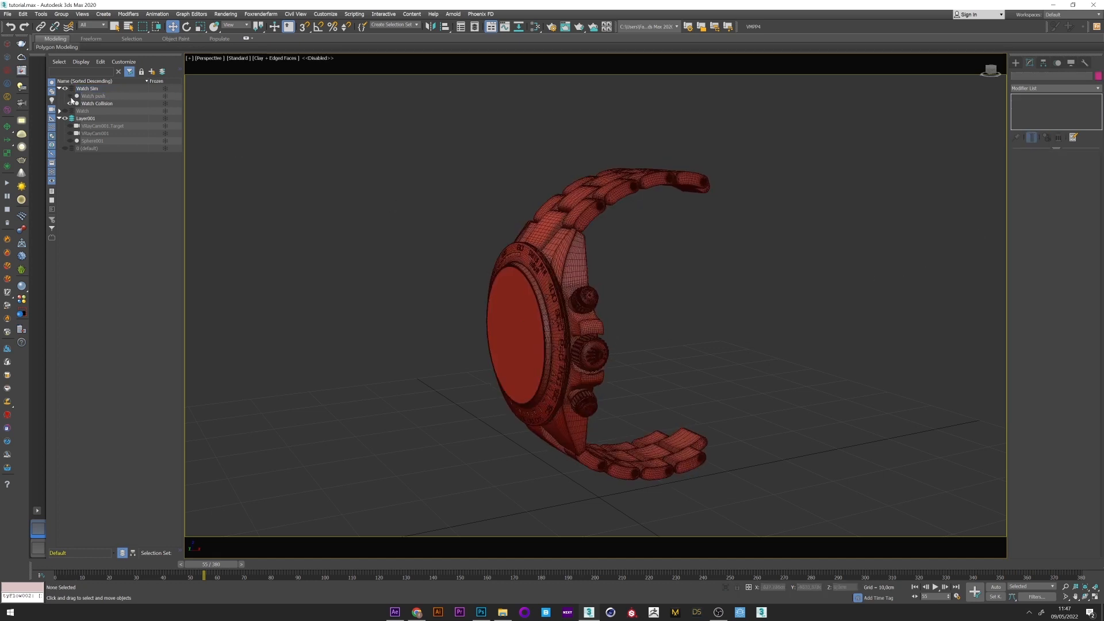
{"action": "left_click", "coordinate": [74, 102]}
{"action": "left_click", "coordinate": [74, 102]}
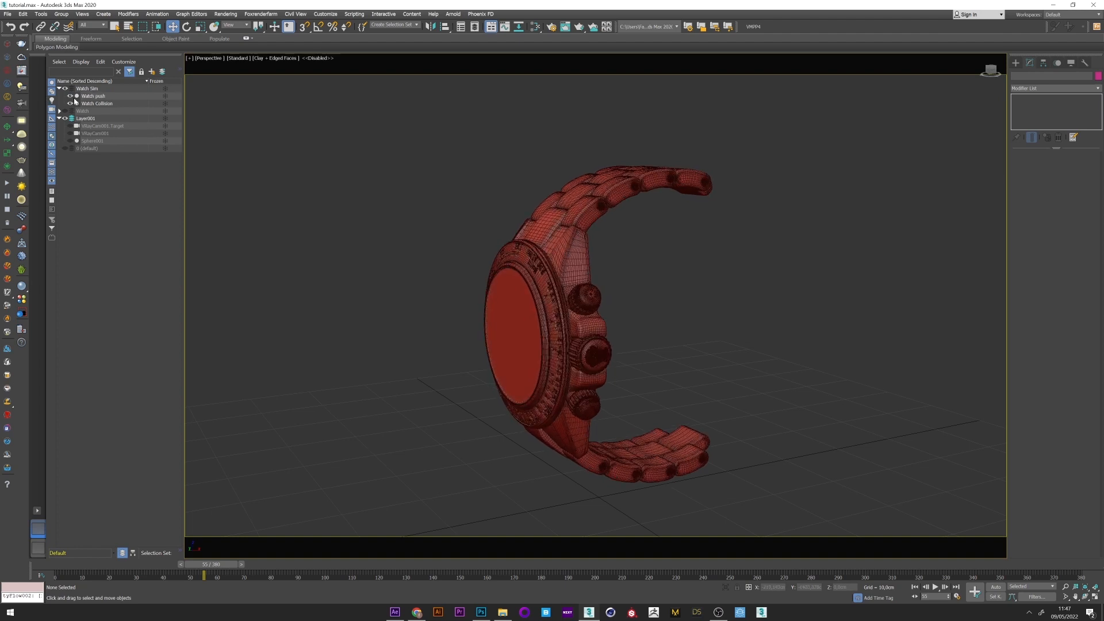
{"action": "left_click", "coordinate": [71, 95]}
- Hide Watch Collision, unhide Sphere001 and create a tyFlow object in the scene
{"action": "left_click", "coordinate": [71, 103]}
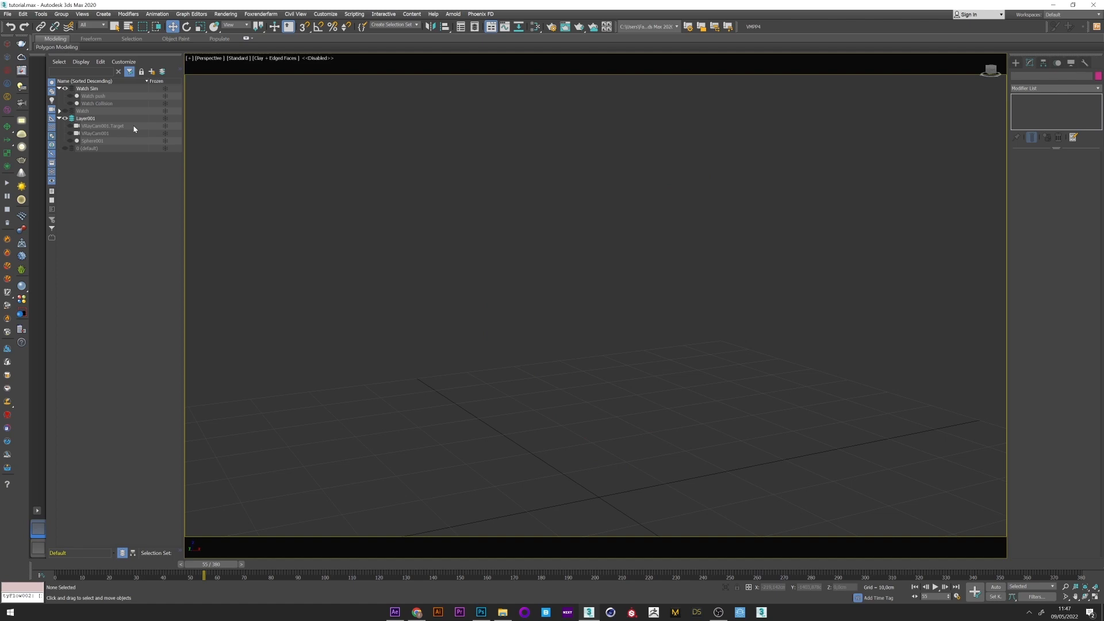
{"action": "left_click", "coordinate": [70, 141]}
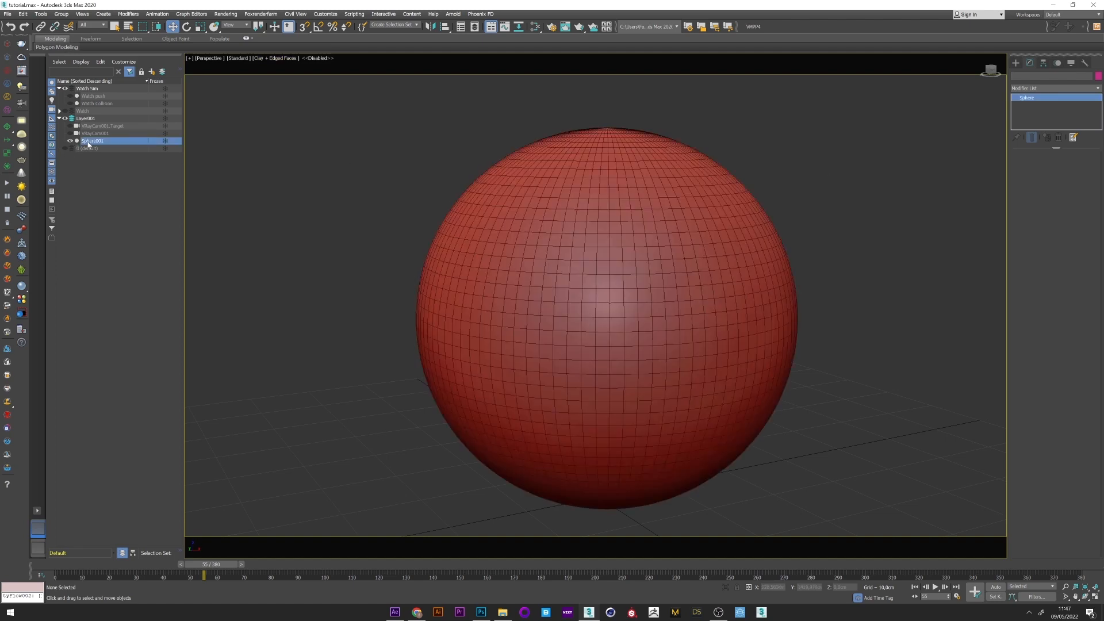
{"action": "scroll", "coordinate": [559, 250], "scroll_direction": "up", "scroll_amount": 1}
{"action": "scroll", "coordinate": [560, 251], "scroll_direction": "down", "scroll_amount": 1}
{"action": "middle_click_drag", "start_coordinate": [560, 250], "coordinate": [566, 252], "text": "alt"}
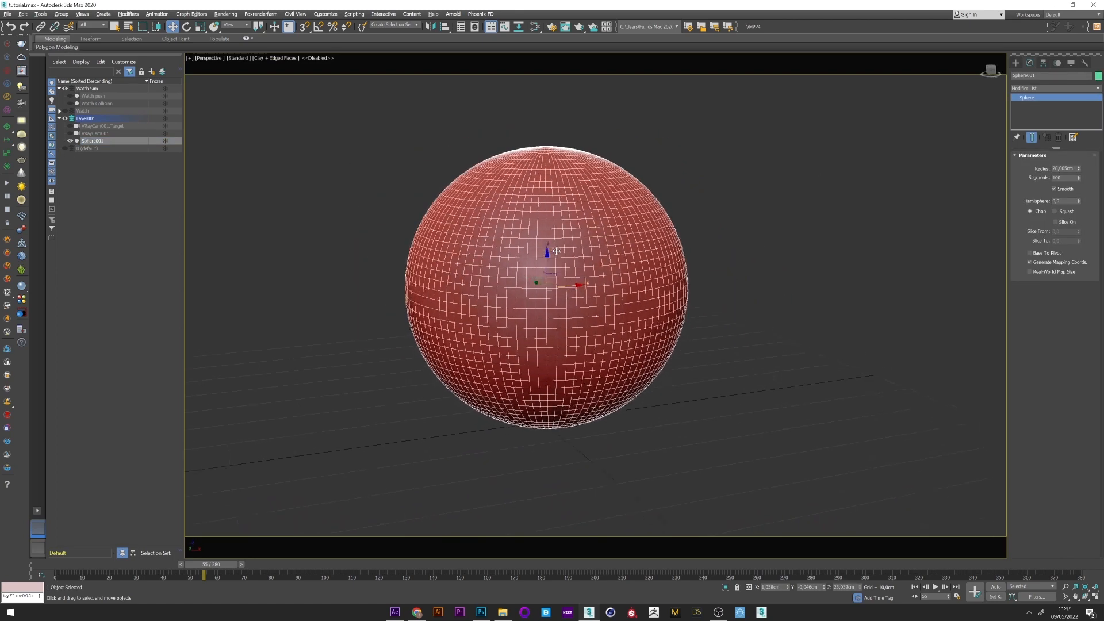
{"action": "left_click", "coordinate": [1016, 62]}
{"action": "left_click", "coordinate": [1071, 161]}
{"action": "left_click", "coordinate": [834, 426]}
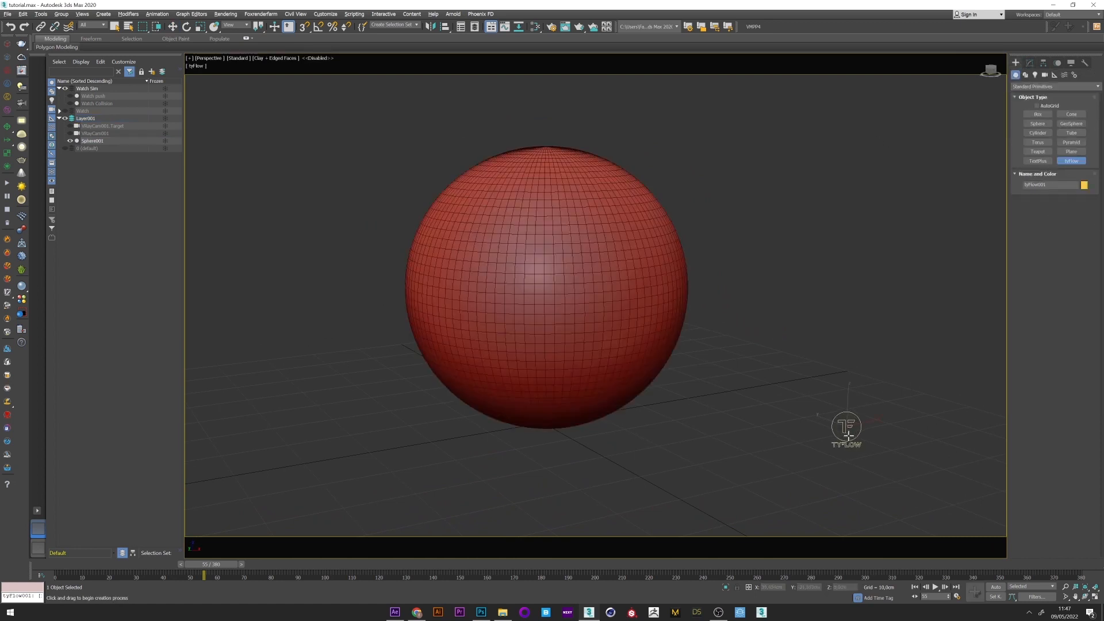
- In the tyFlow editor, build Event_001 with Birth VDB and Object to SDF sourced from Sphere001
{"action": "middle_click_drag", "start_coordinate": [530, 287], "coordinate": [420, 285]}
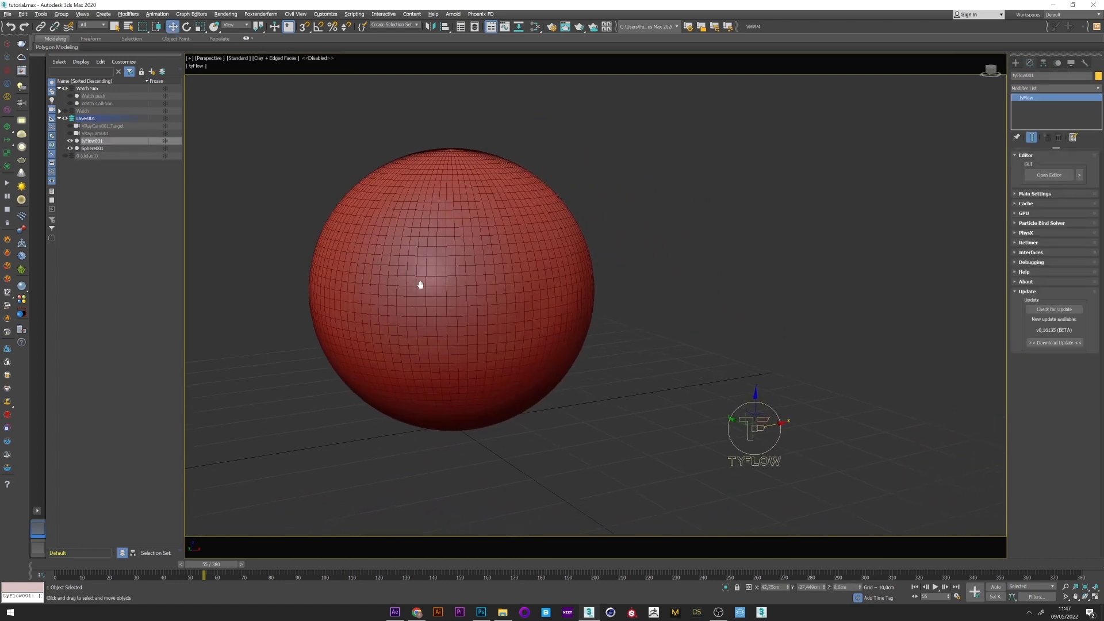
{"action": "left_click", "coordinate": [1049, 174]}
{"action": "left_click_drag", "start_coordinate": [432, 134], "coordinate": [656, 133]}
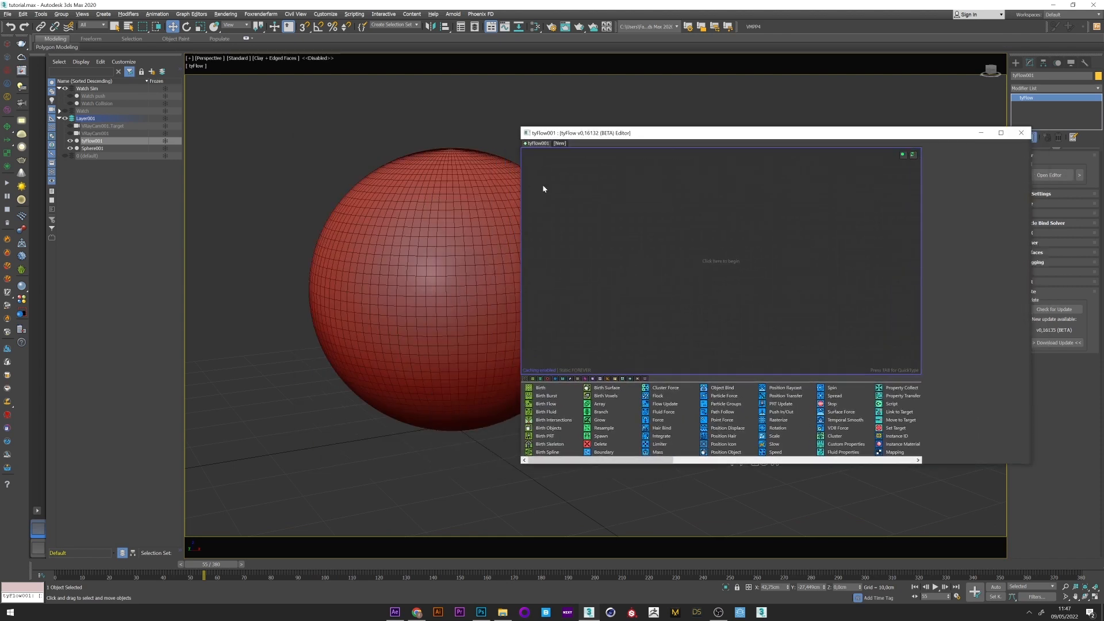
{"action": "scroll", "coordinate": [792, 432], "scroll_direction": "down", "scroll_amount": 6}
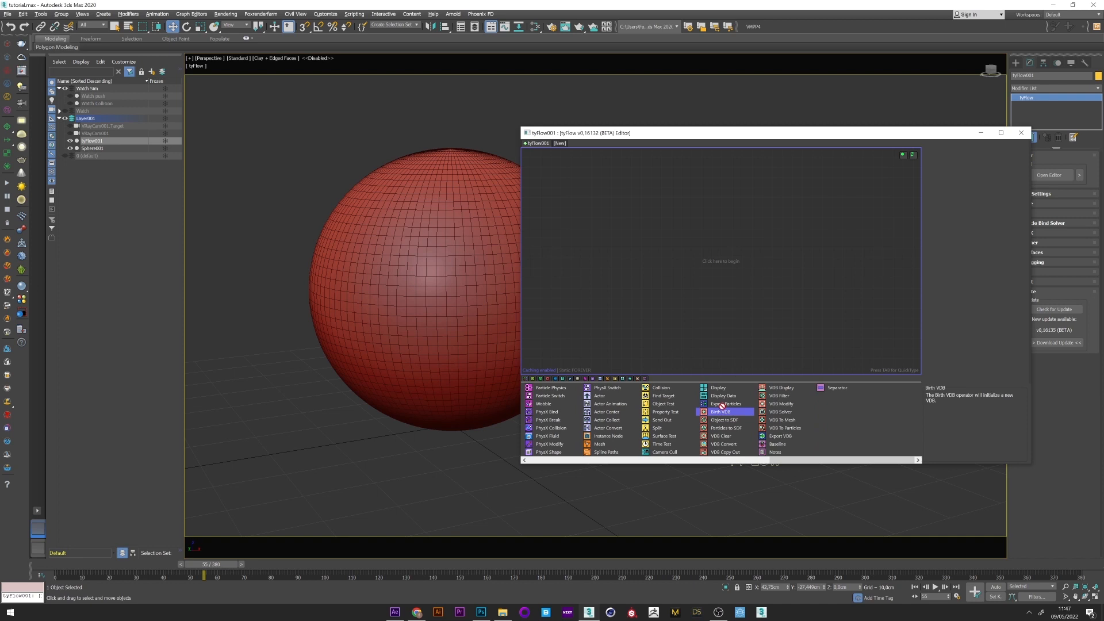
{"action": "left_click_drag", "start_coordinate": [720, 411], "coordinate": [728, 218]}
{"action": "middle_click_drag", "start_coordinate": [415, 260], "coordinate": [388, 255]}
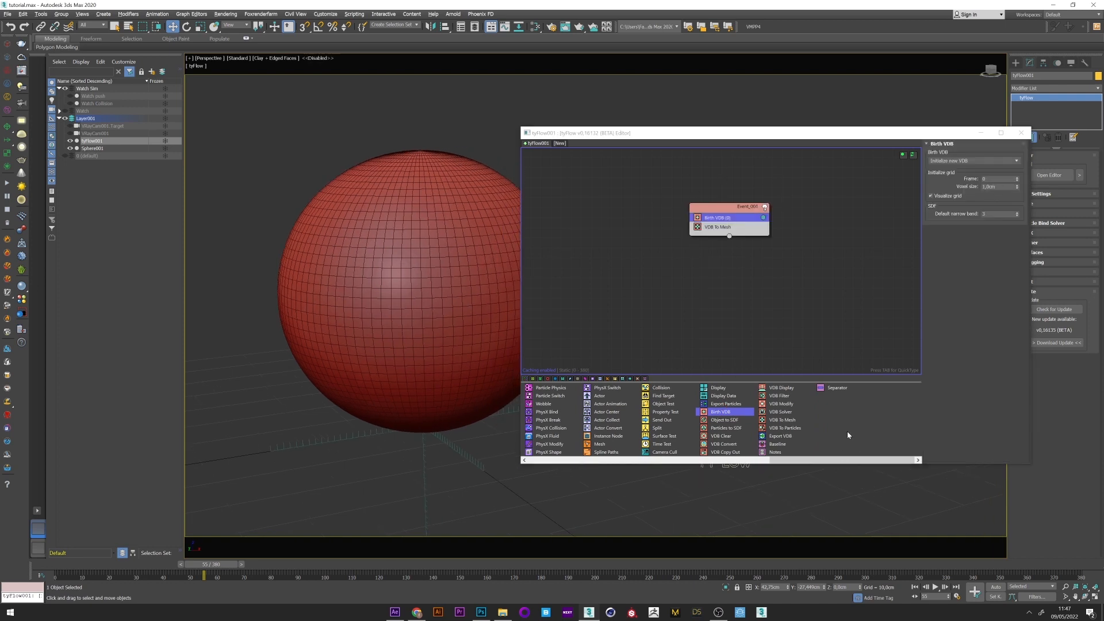
{"action": "left_click_drag", "start_coordinate": [725, 419], "coordinate": [729, 226]}
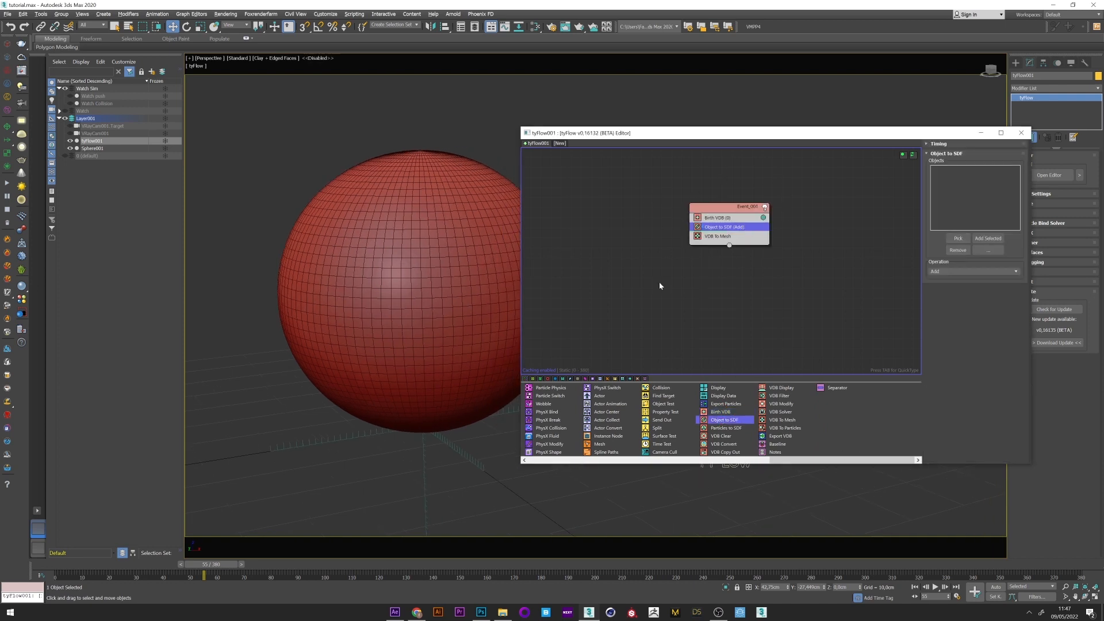
{"action": "left_click", "coordinate": [959, 238]}
{"action": "left_click", "coordinate": [414, 259]}
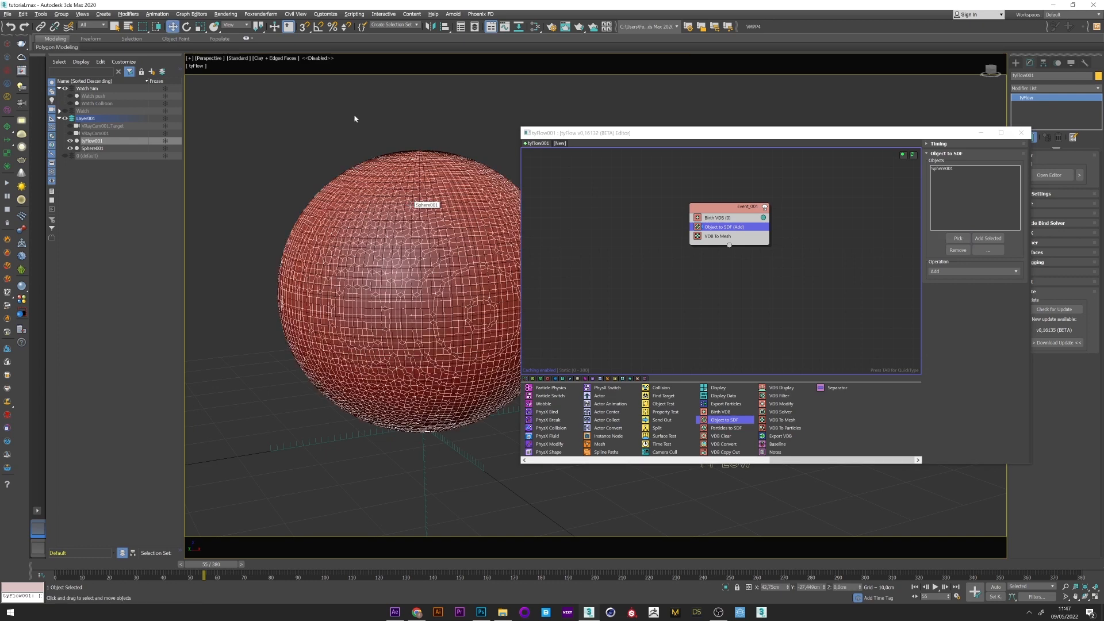
- Lower the Birth VDB voxel size to 0.7 for a finer mesh
{"action": "middle_click_drag", "start_coordinate": [406, 237], "coordinate": [380, 251]}
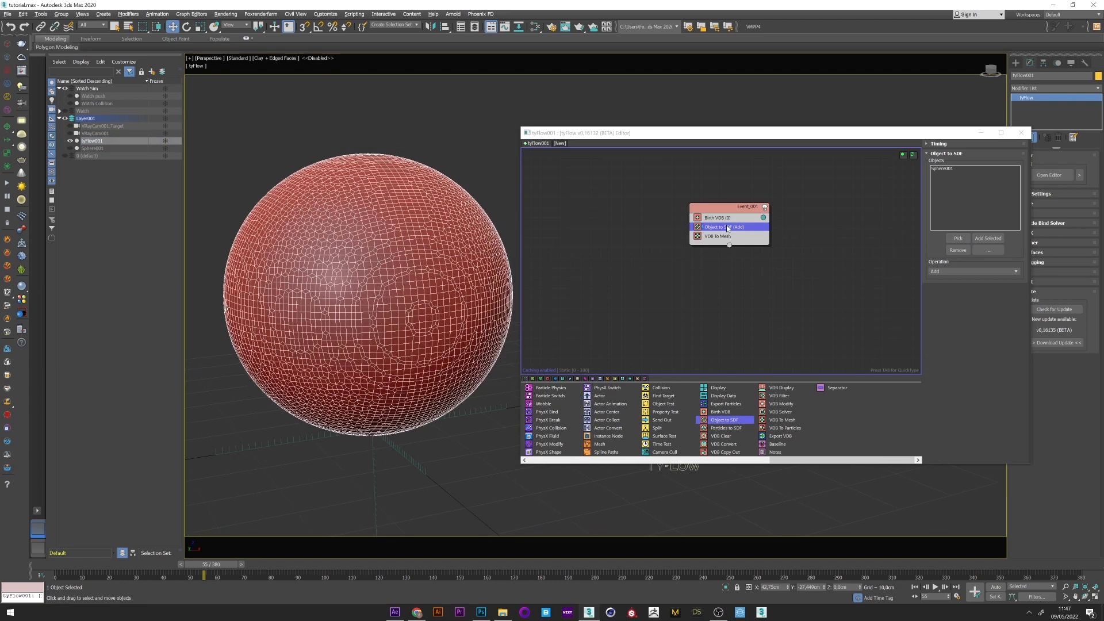
{"action": "left_click", "coordinate": [720, 217]}
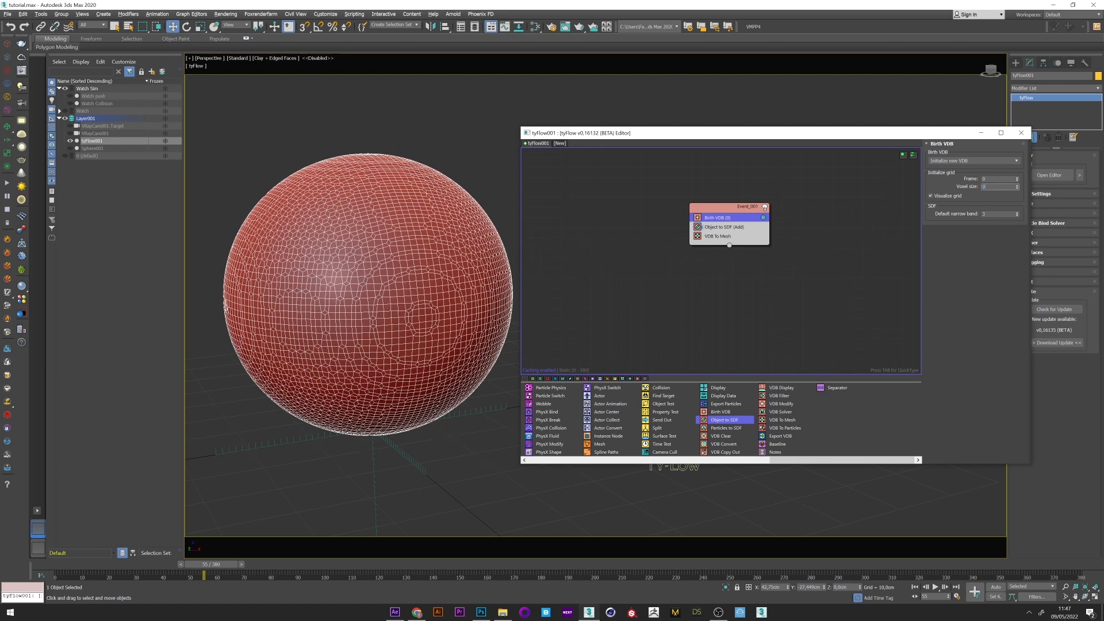
{"action": "type", "text": "0.5"}
{"action": "key", "text": "Return"}
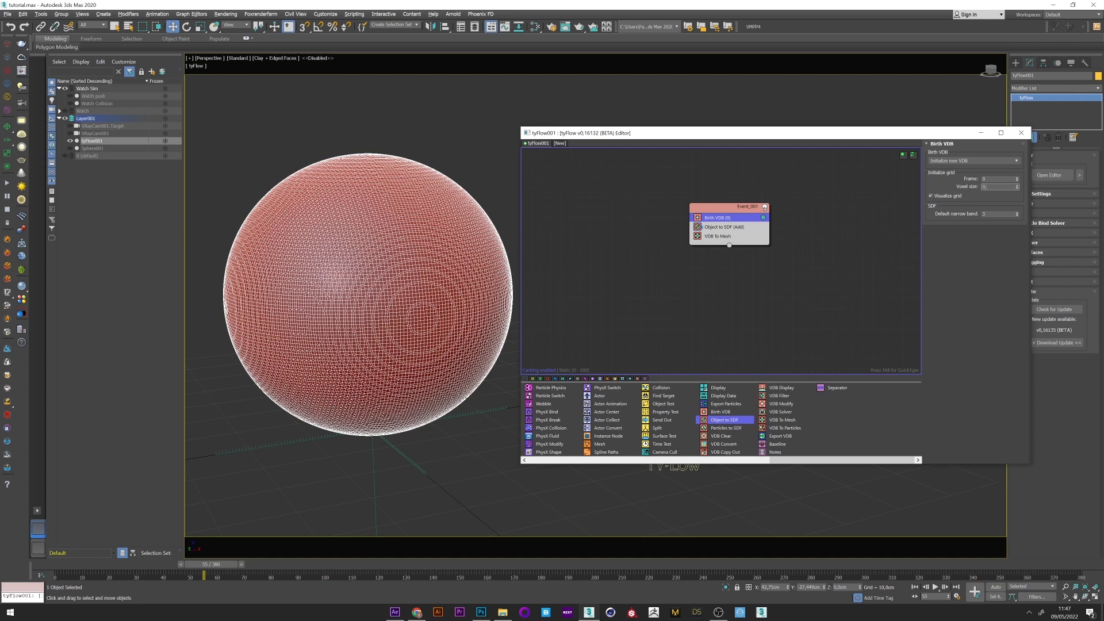
{"action": "type", "text": "0.7"}
{"action": "key", "text": "Return"}
{"action": "left_click", "coordinate": [716, 227]}
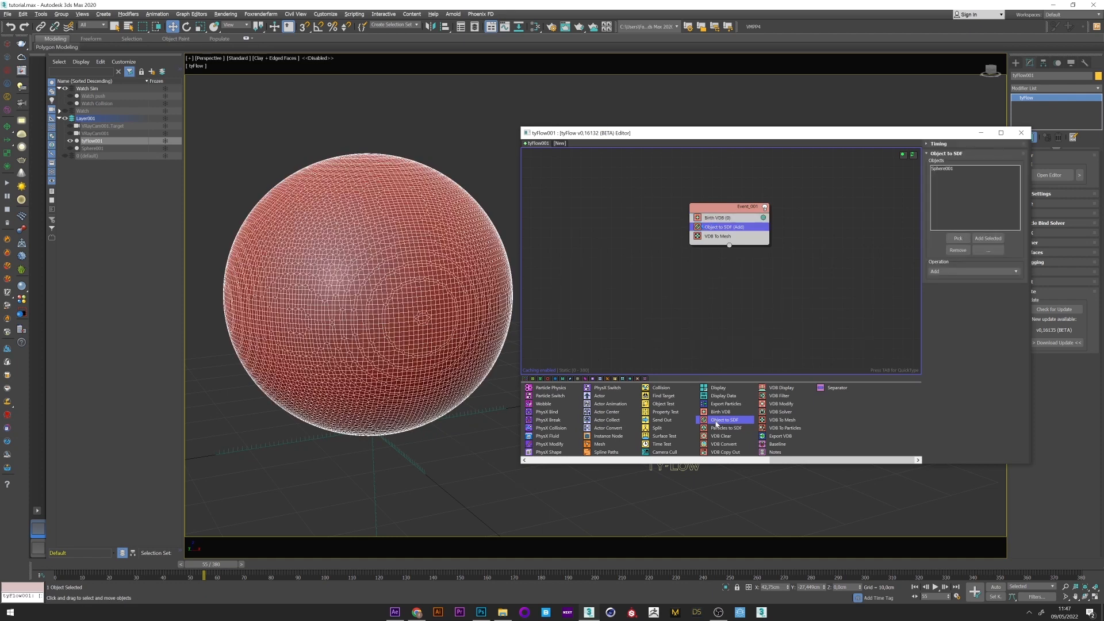
- Add a second Object to SDF set to Subtract with Watch push as its object
{"action": "left_click_drag", "start_coordinate": [723, 420], "coordinate": [720, 234]}
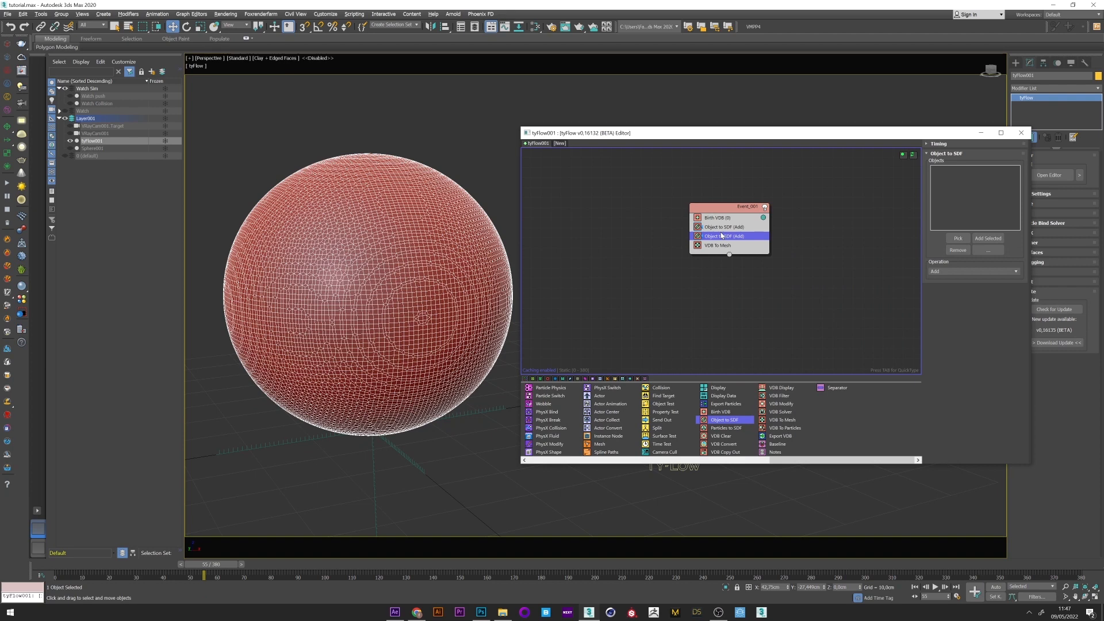
{"action": "left_click", "coordinate": [942, 271]}
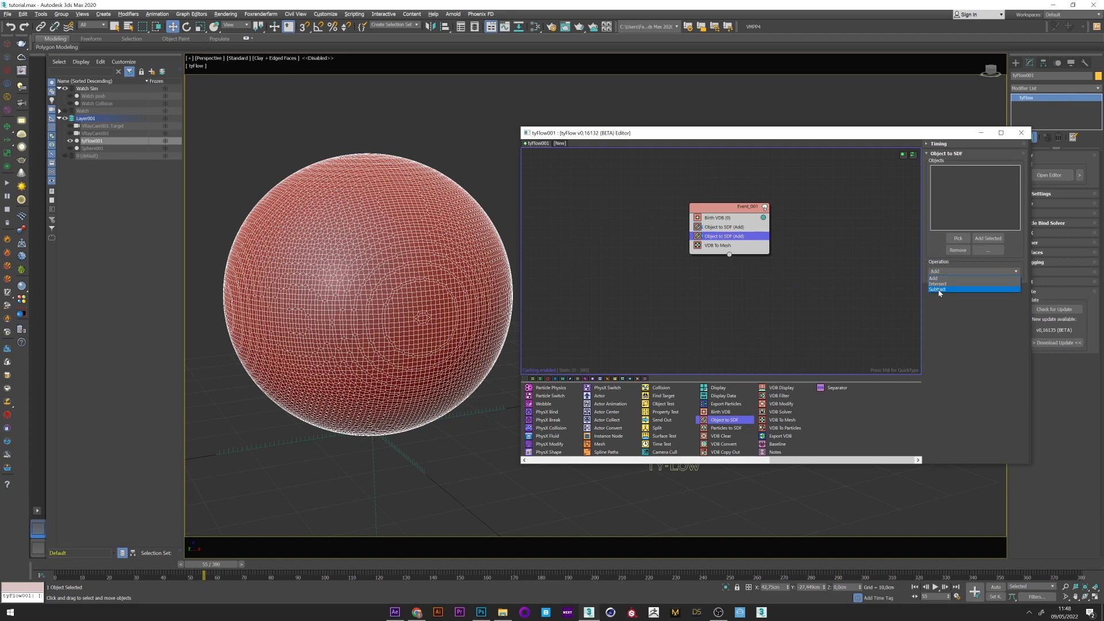
{"action": "left_click", "coordinate": [939, 291]}
{"action": "left_click", "coordinate": [957, 238]}
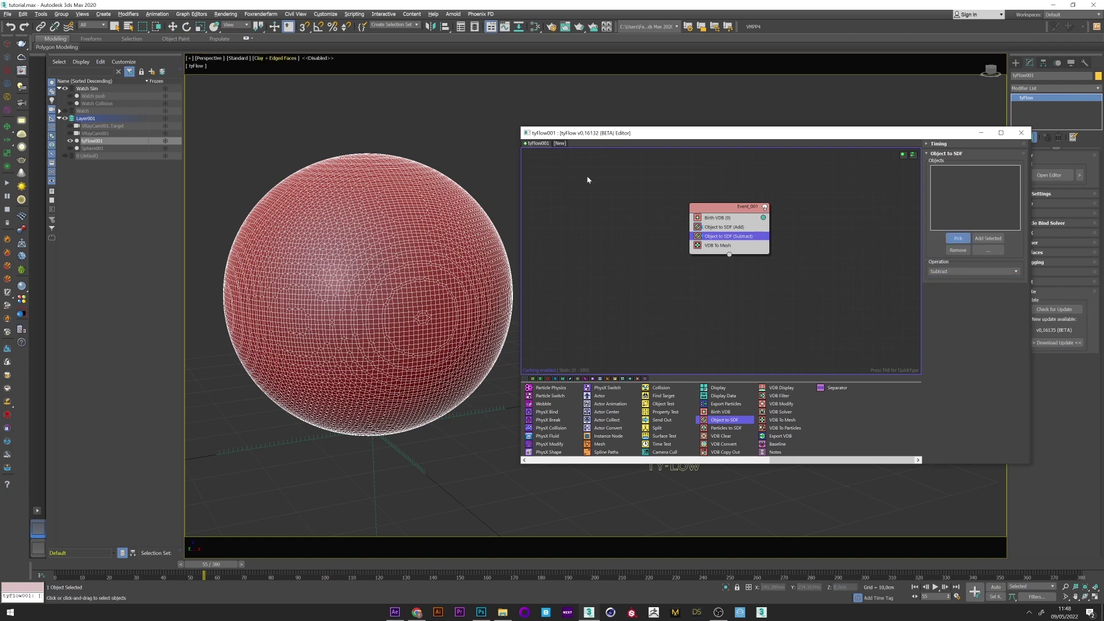
{"action": "left_click", "coordinate": [93, 96]}
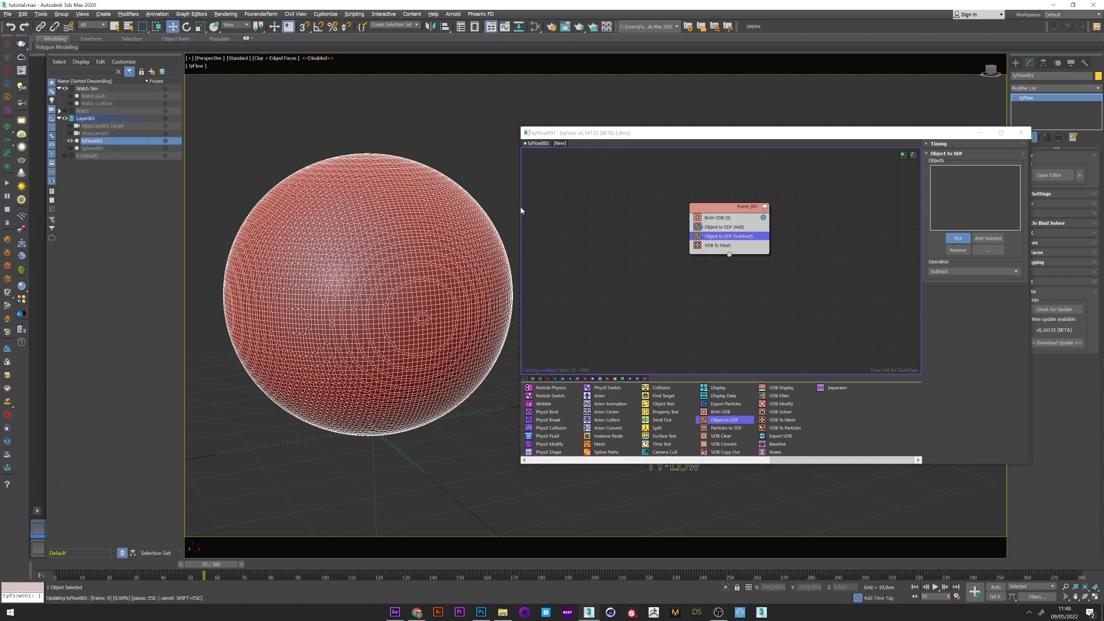
- Inspect the carved watch cavity in wireframe with Watch Collision shown, then return to shaded
{"action": "key", "text": "F3"}
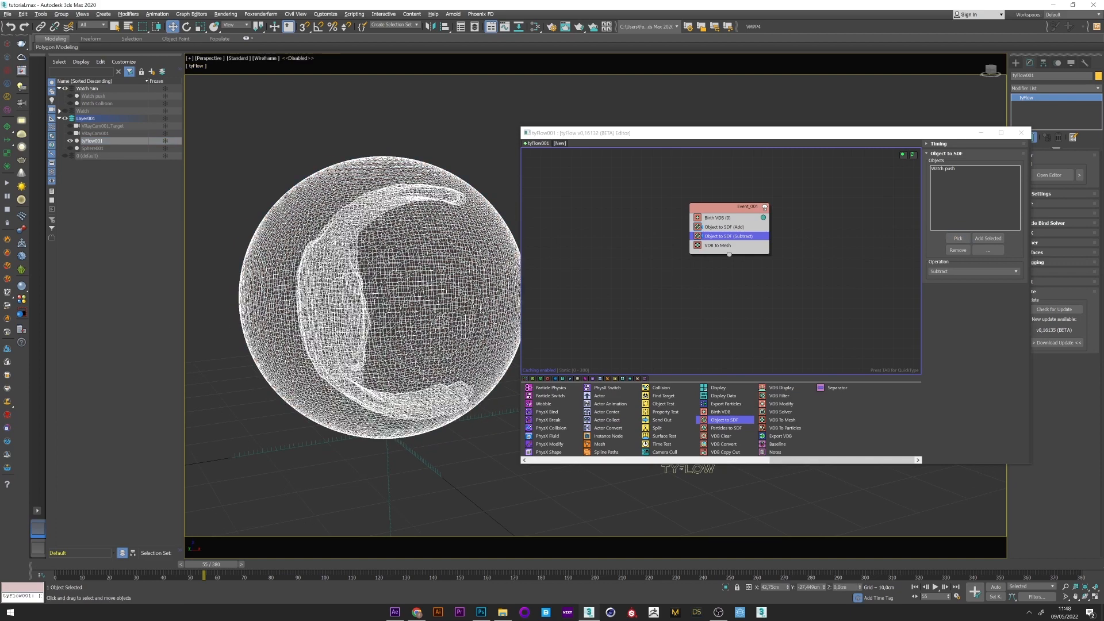
{"action": "middle_click_drag", "start_coordinate": [371, 242], "coordinate": [365, 242], "text": "alt"}
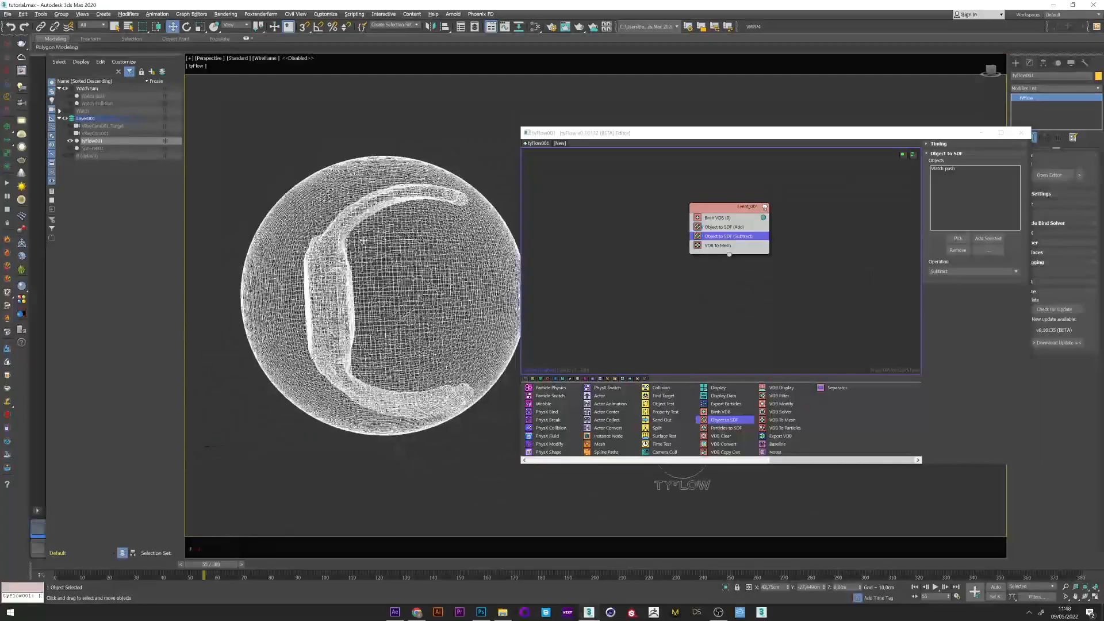
{"action": "scroll", "coordinate": [365, 242], "scroll_direction": "up", "scroll_amount": 2}
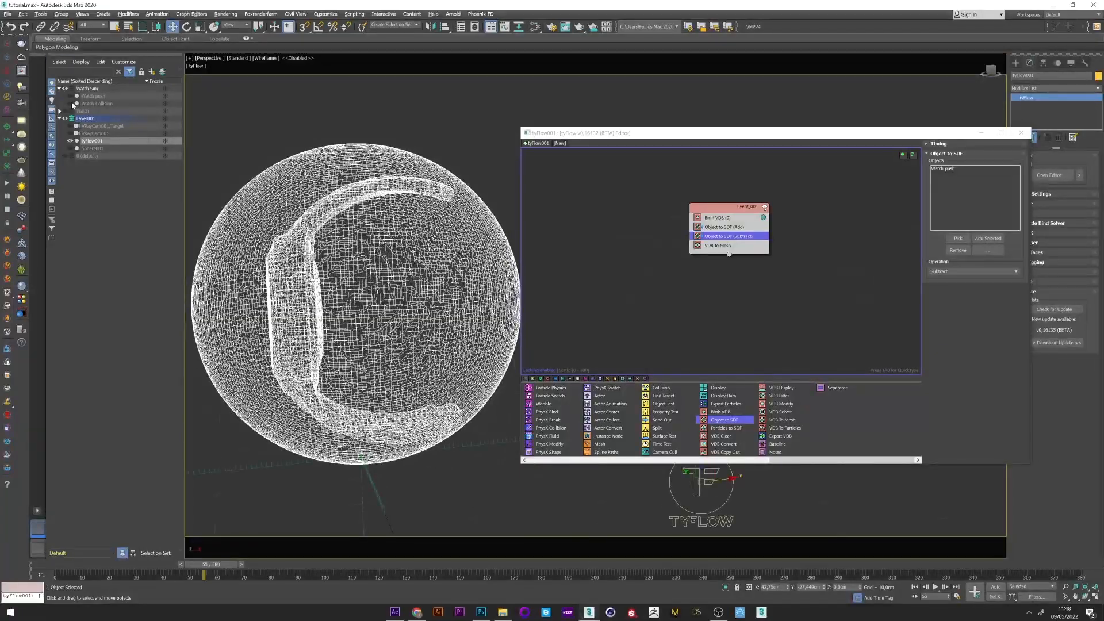
{"action": "left_click", "coordinate": [75, 103]}
{"action": "scroll", "coordinate": [309, 270], "scroll_direction": "up", "scroll_amount": 4}
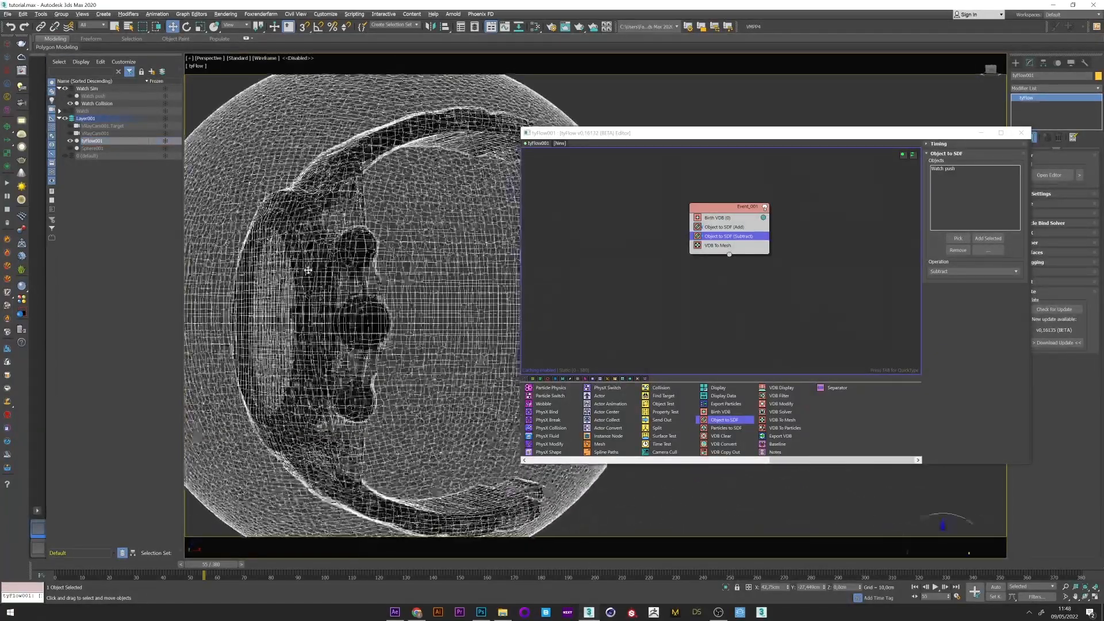
{"action": "middle_click_drag", "start_coordinate": [308, 270], "coordinate": [294, 266], "text": "alt"}
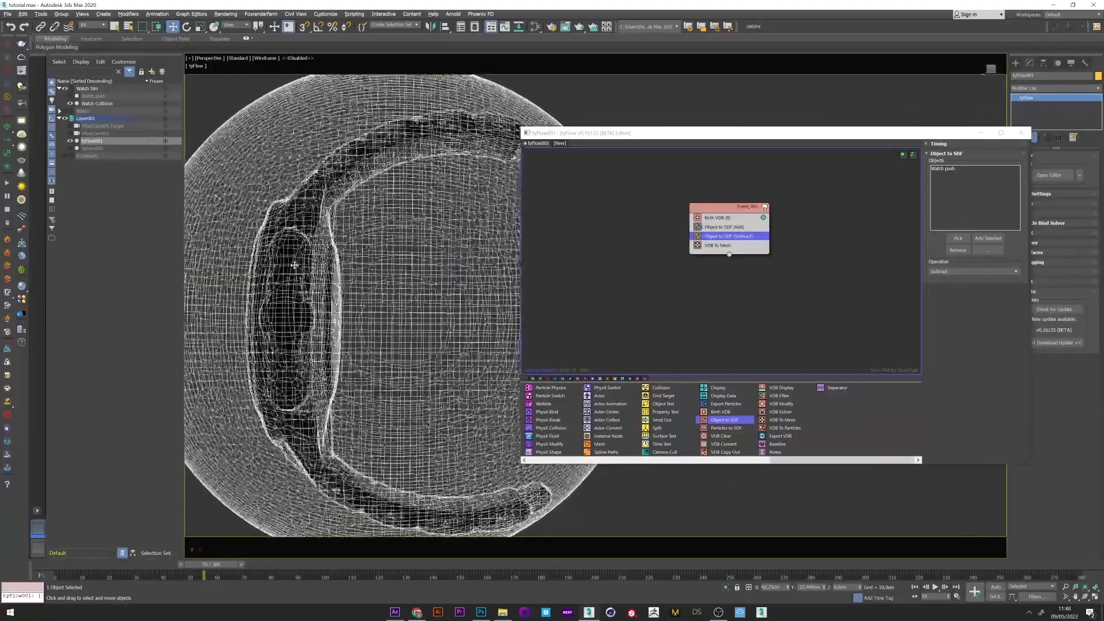
{"action": "mouse_move", "coordinate": [294, 266]}
{"action": "middle_mouse_down", "text": "alt"}
{"action": "mouse_move", "coordinate": [402, 203]}
{"action": "mouse_move", "coordinate": [394, 213]}
{"action": "middle_mouse_up", "text": "alt"}
{"action": "scroll", "coordinate": [402, 205], "scroll_direction": "down", "scroll_amount": 3}
{"action": "key", "text": "F3"}
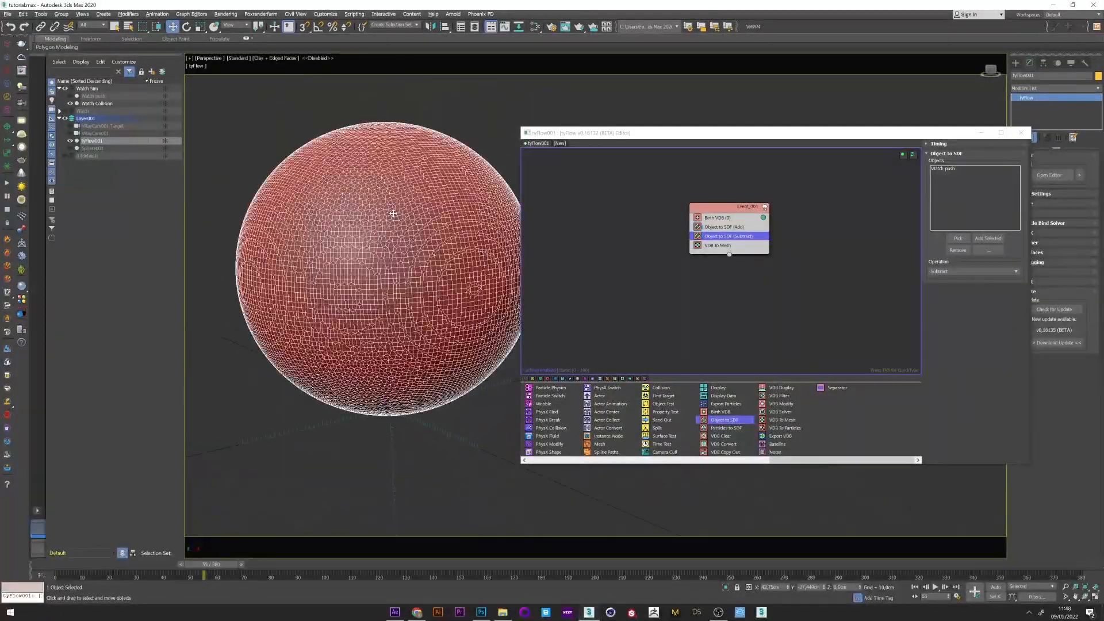
{"action": "scroll", "coordinate": [394, 213], "scroll_direction": "down", "scroll_amount": 2}
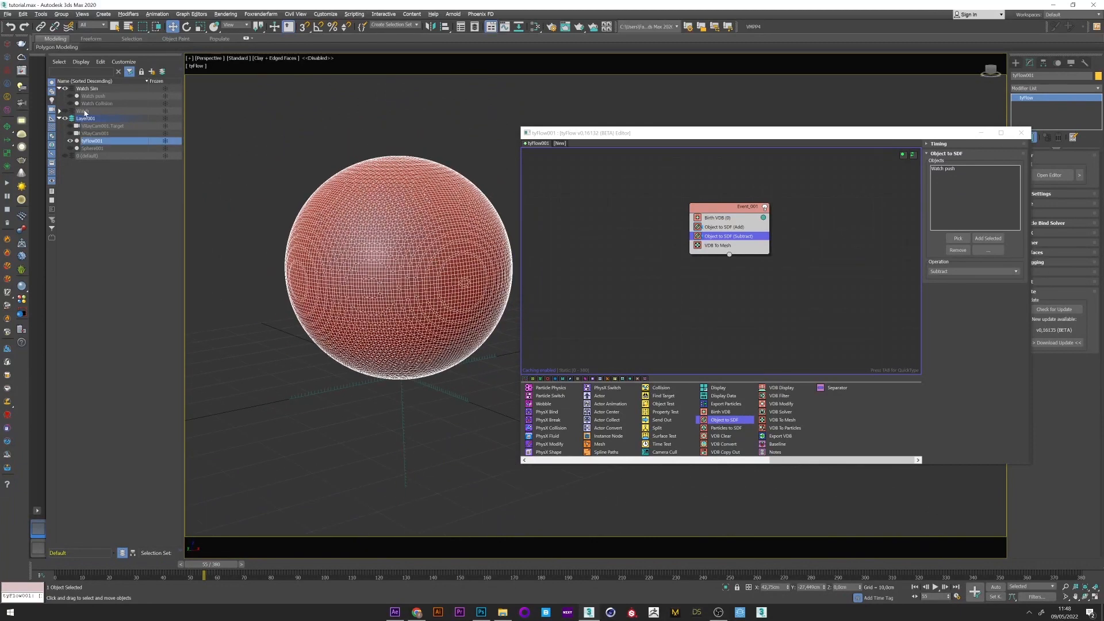
- Add a VDB To Particles operator and move it above VDB to Mesh in Event_001
{"action": "middle_click_drag", "start_coordinate": [365, 189], "coordinate": [432, 222], "text": "alt"}
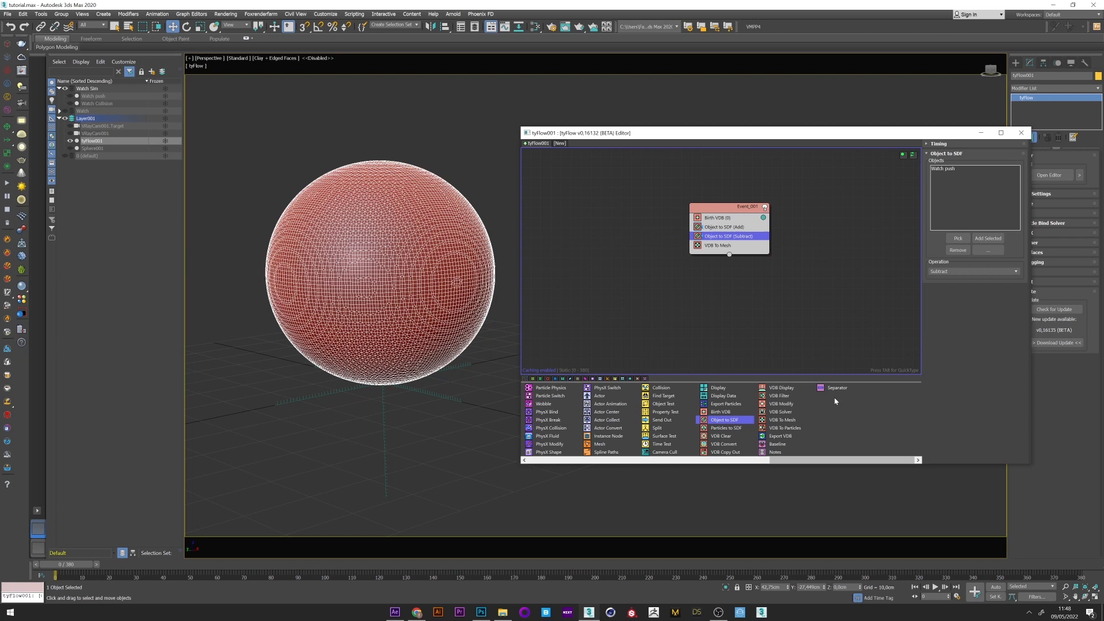
{"action": "key", "text": "Tab"}
{"action": "type", "text": "vdb"}
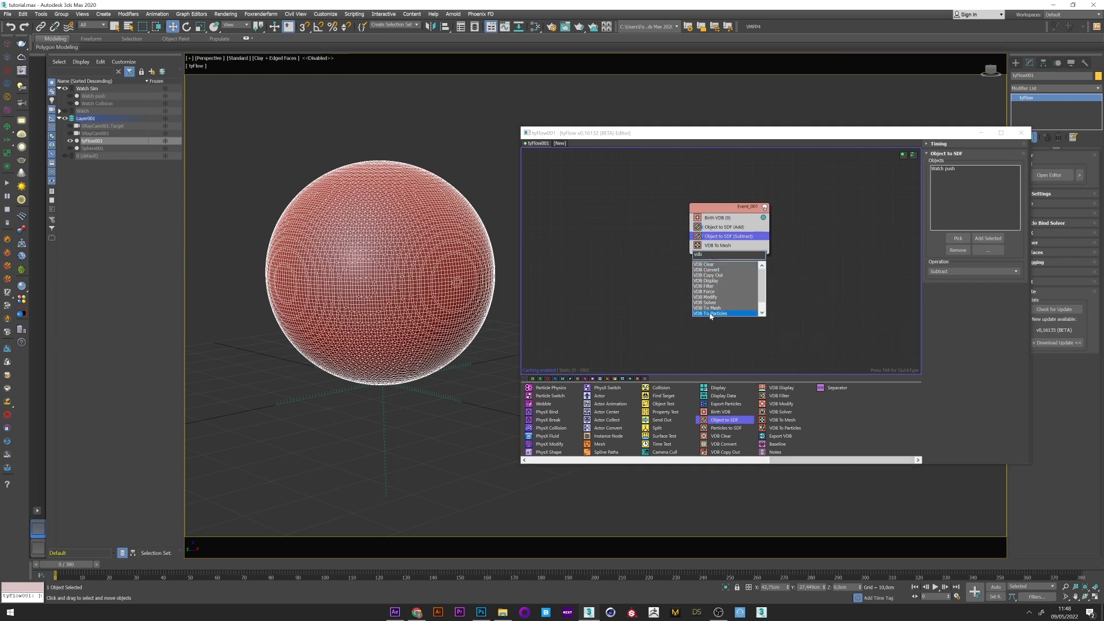
{"action": "left_click", "coordinate": [711, 313]}
{"action": "left_click_drag", "start_coordinate": [725, 254], "coordinate": [723, 245]}
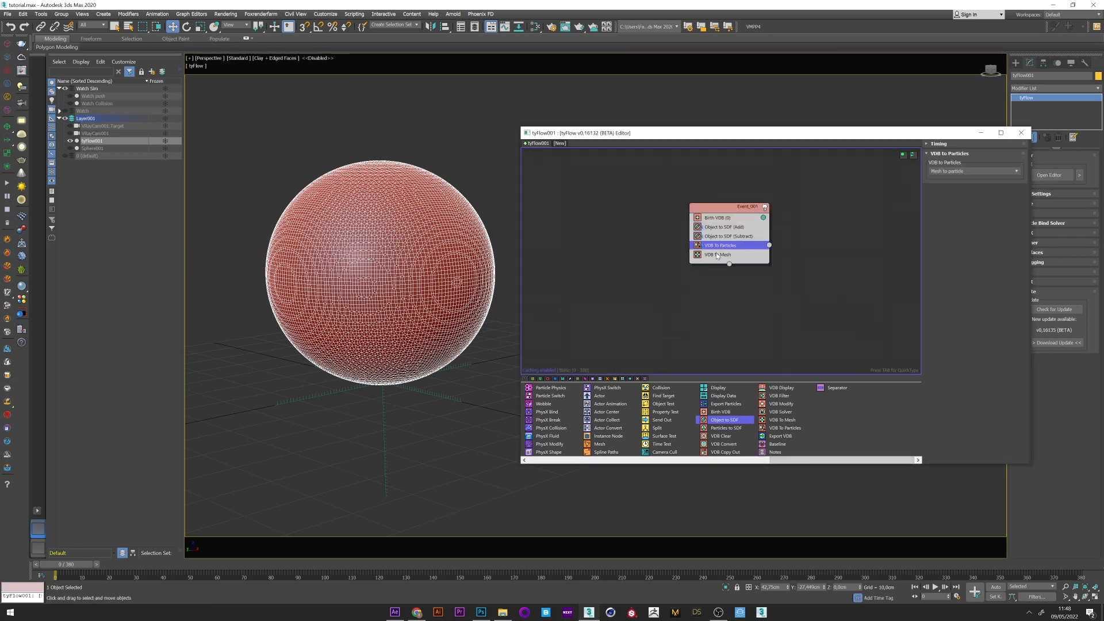
- Set VDB To Particles timing to a frame range starting at frame 20
{"action": "left_click", "coordinate": [943, 151]}
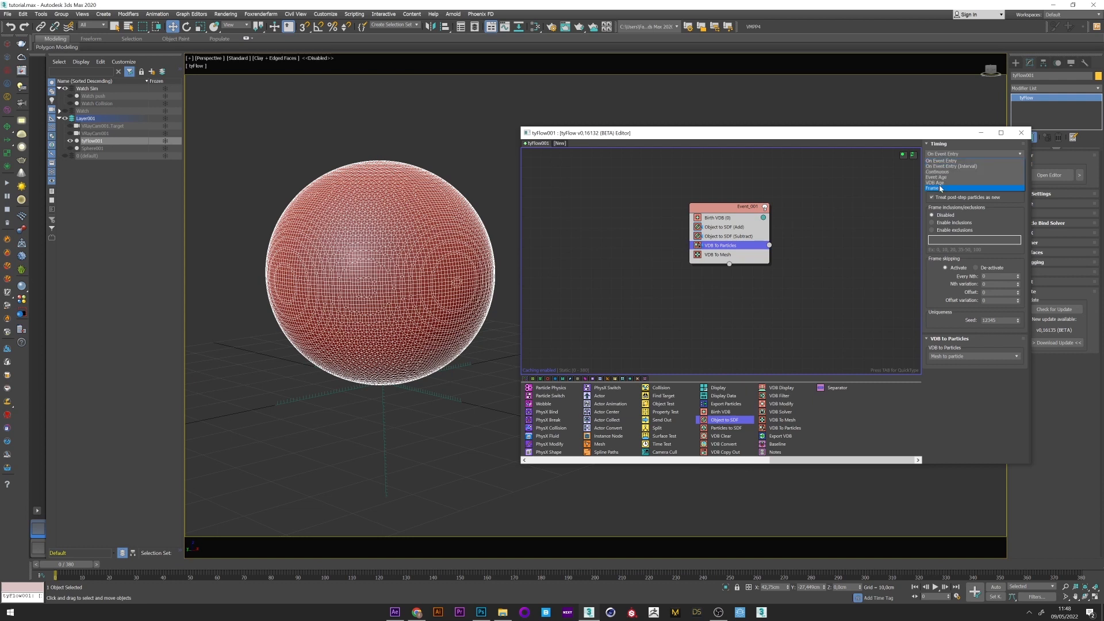
{"action": "left_click", "coordinate": [958, 173]}
{"action": "left_click", "coordinate": [944, 171]}
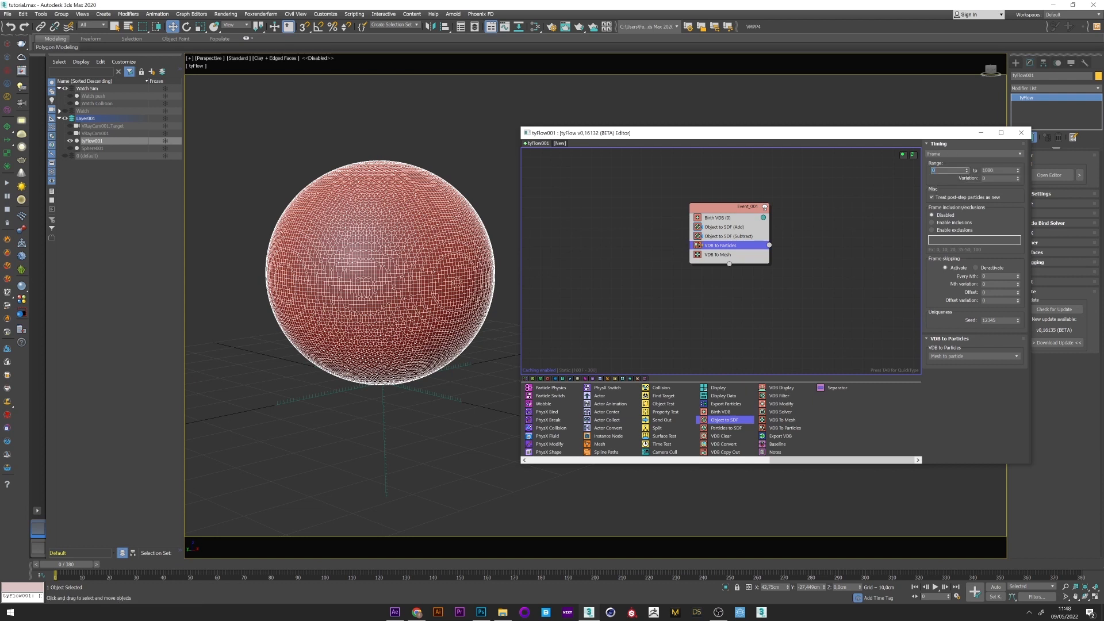
{"action": "type", "text": "20"}
{"action": "key", "text": "Tab"}
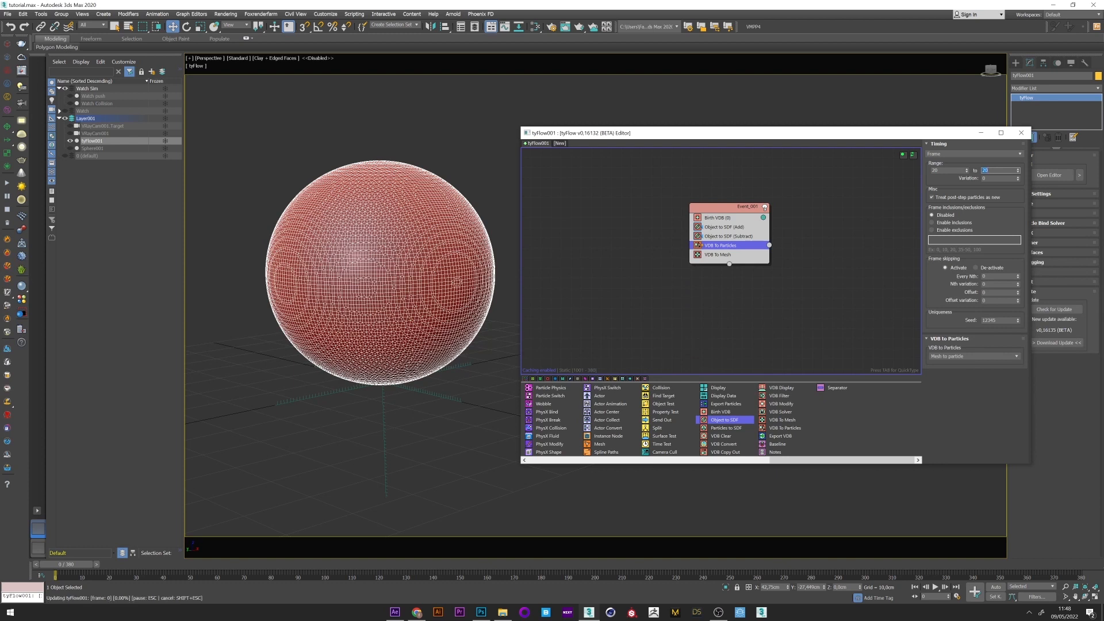
{"action": "left_click", "coordinate": [795, 252]}
- Create Event_002 with Voronoi Fracture and wire VDB To Particles into it
{"action": "key", "text": "Tab"}
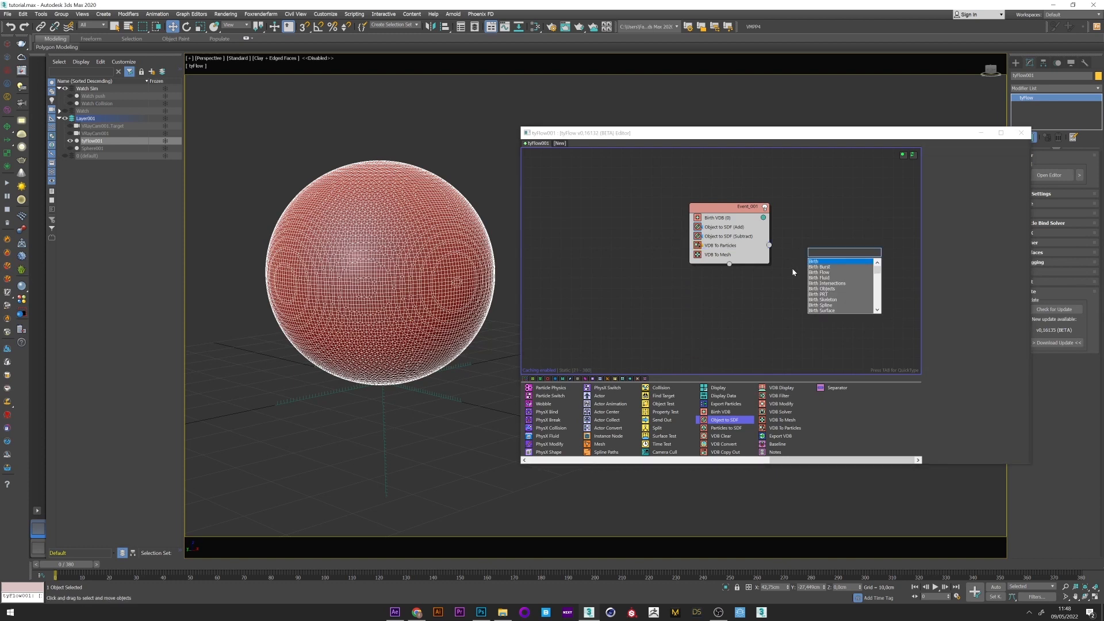
{"action": "type", "text": "voro"}
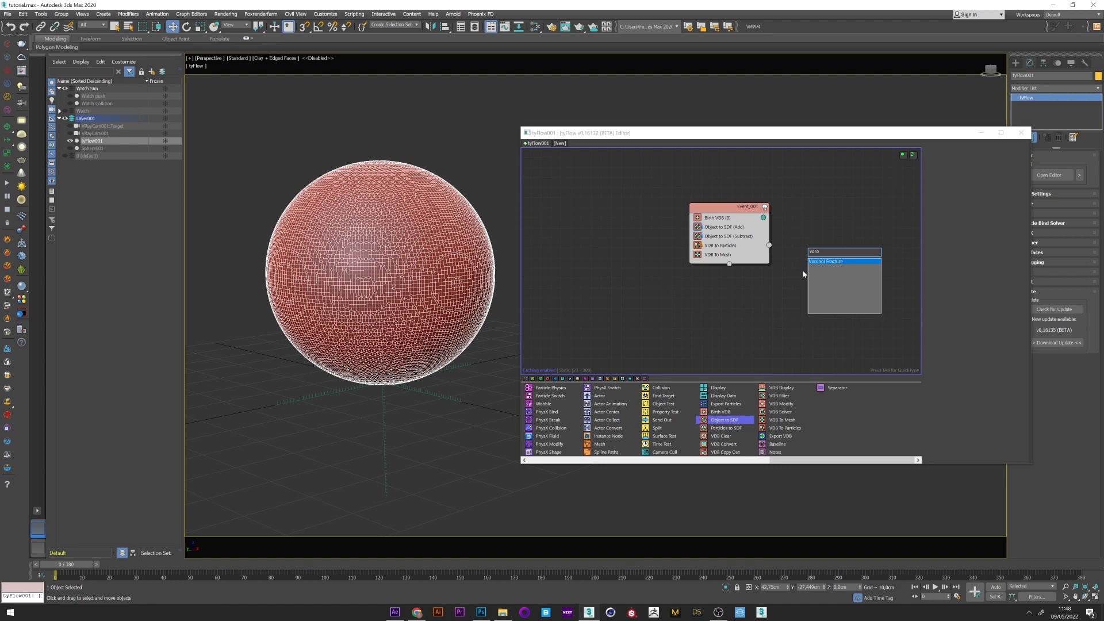
{"action": "left_click", "coordinate": [833, 261]}
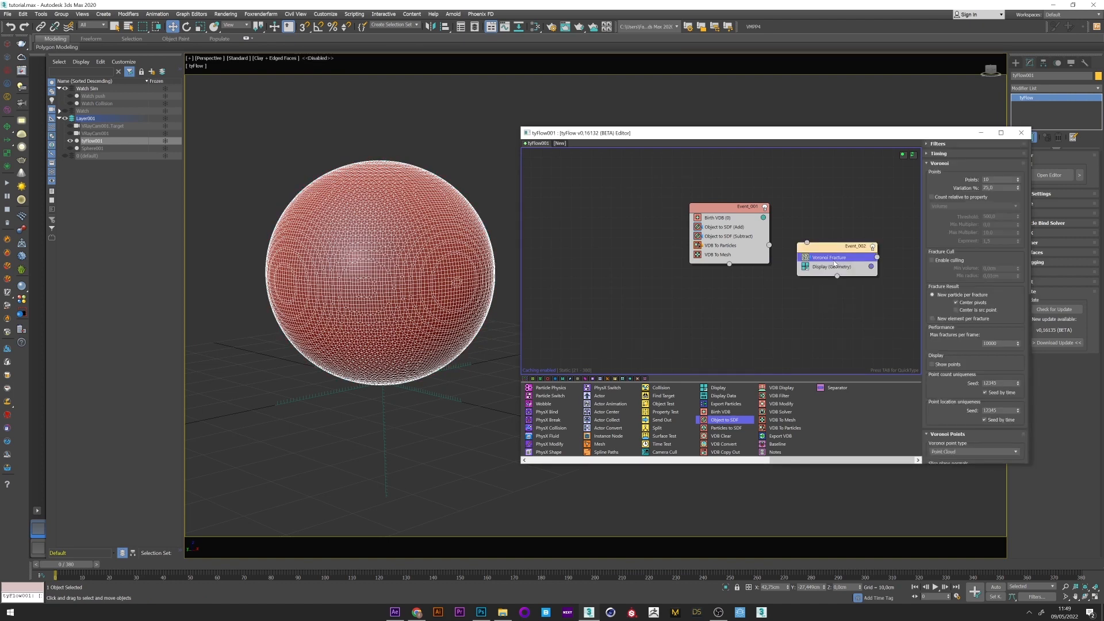
{"action": "left_click_drag", "start_coordinate": [768, 246], "coordinate": [806, 249]}
{"action": "middle_click_drag", "start_coordinate": [801, 252], "coordinate": [791, 251]}
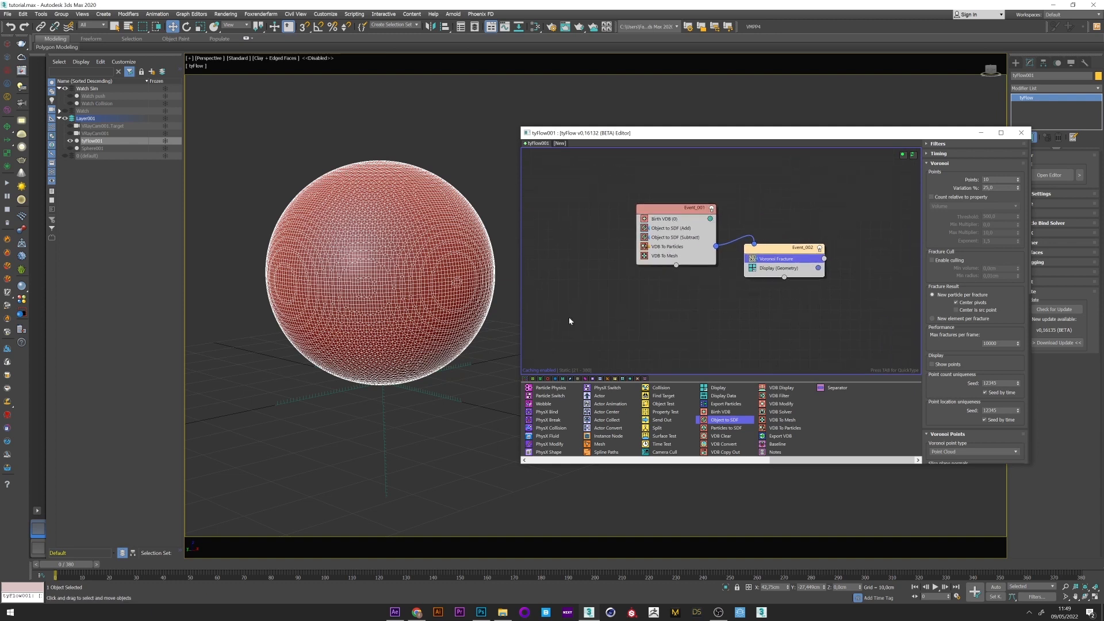
- Scrub to about frame 24 and set the Voronoi Fracture points to 500
{"action": "mouse_move", "coordinate": [73, 564]}
{"action": "left_mouse_down"}
{"action": "mouse_move", "coordinate": [138, 566]}
{"action": "mouse_move", "coordinate": [128, 566]}
{"action": "left_mouse_up"}
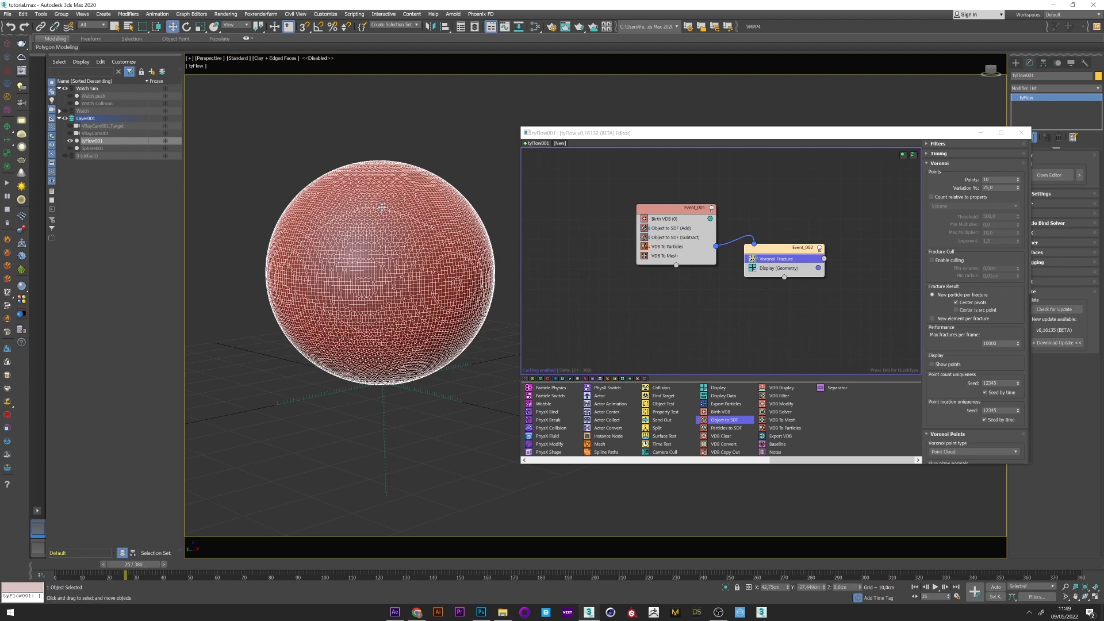
{"action": "scroll", "coordinate": [353, 261], "scroll_direction": "up", "scroll_amount": 1}
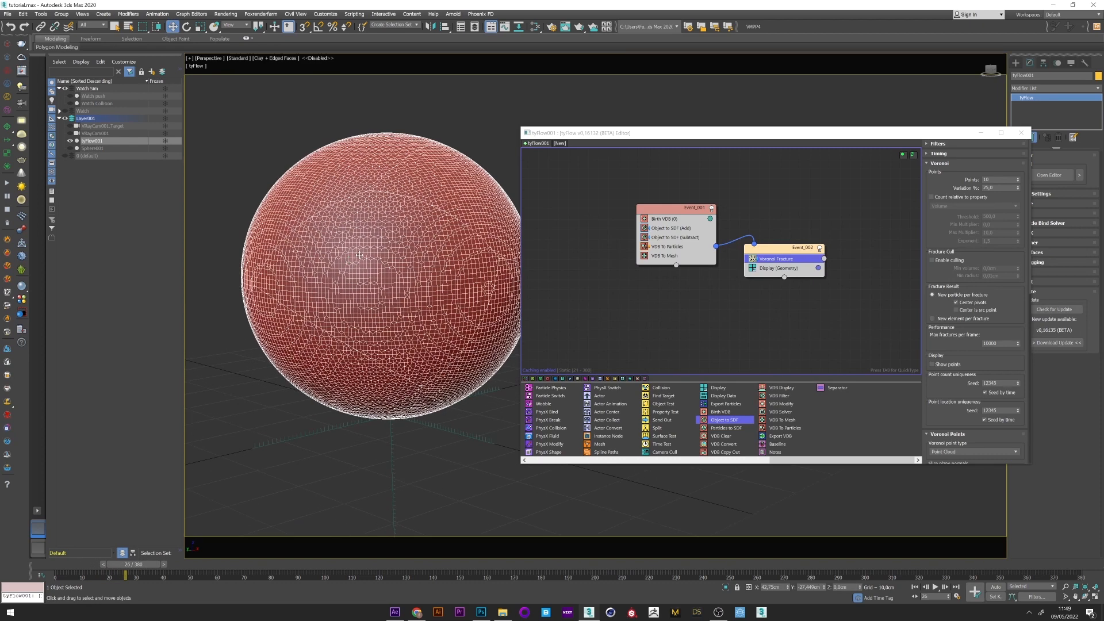
{"action": "left_click", "coordinate": [999, 179]}
{"action": "type", "text": "500"}
{"action": "key", "text": "Return"}
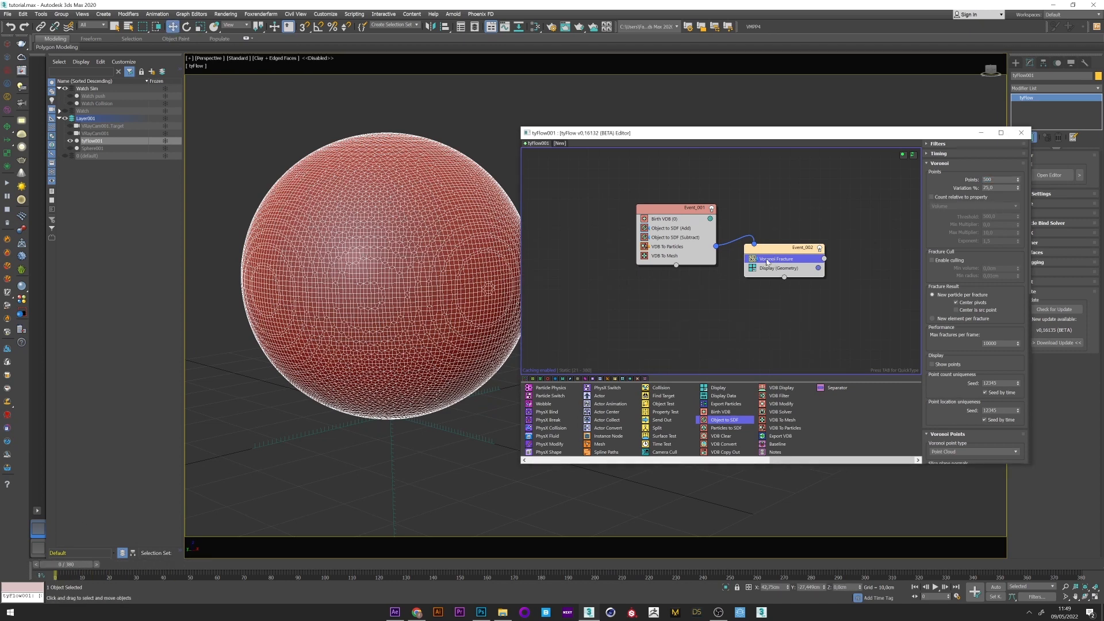
- Add a convex-hull PhysX Shape below Voronoi Fracture and scrub to frame 47 to preview
{"action": "key", "text": "Tab"}
{"action": "type", "text": "ph"}
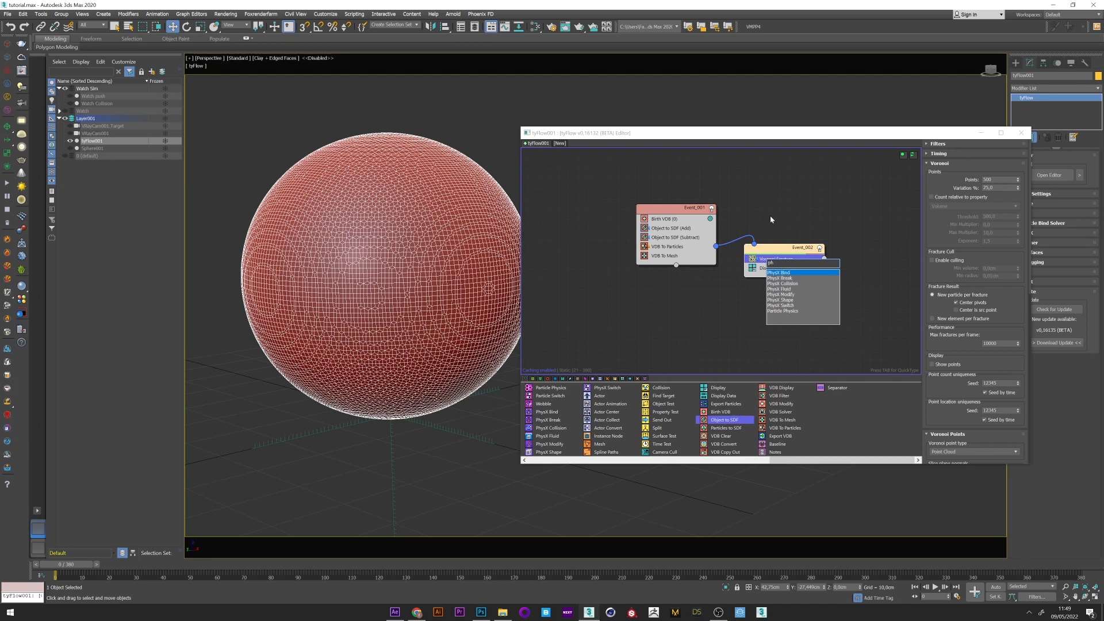
{"action": "left_click", "coordinate": [788, 301]}
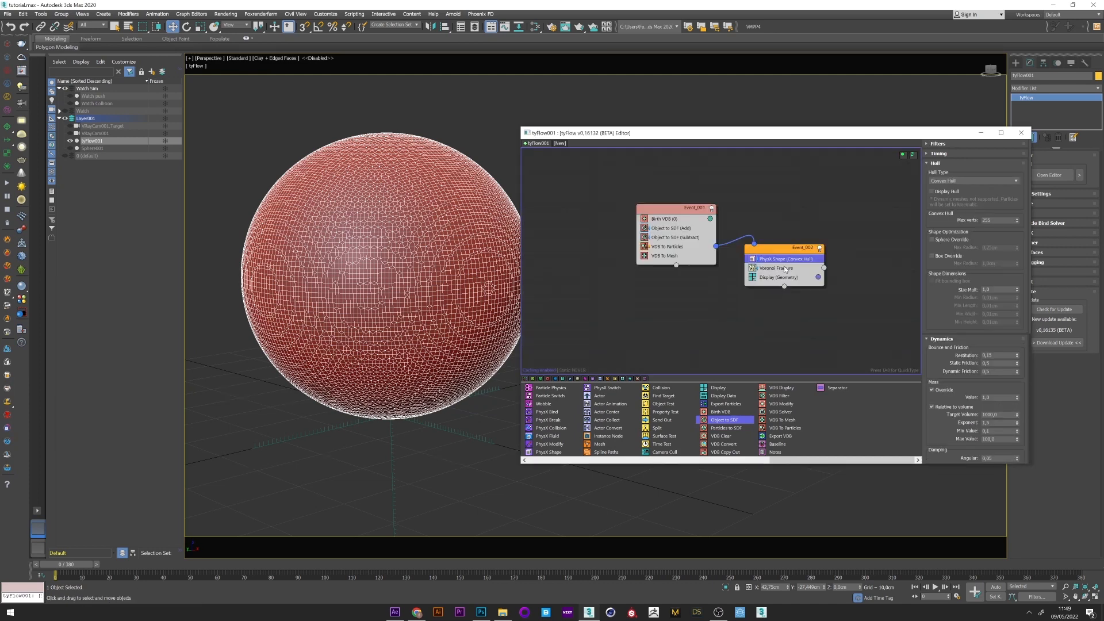
{"action": "left_click_drag", "start_coordinate": [782, 258], "coordinate": [782, 273]}
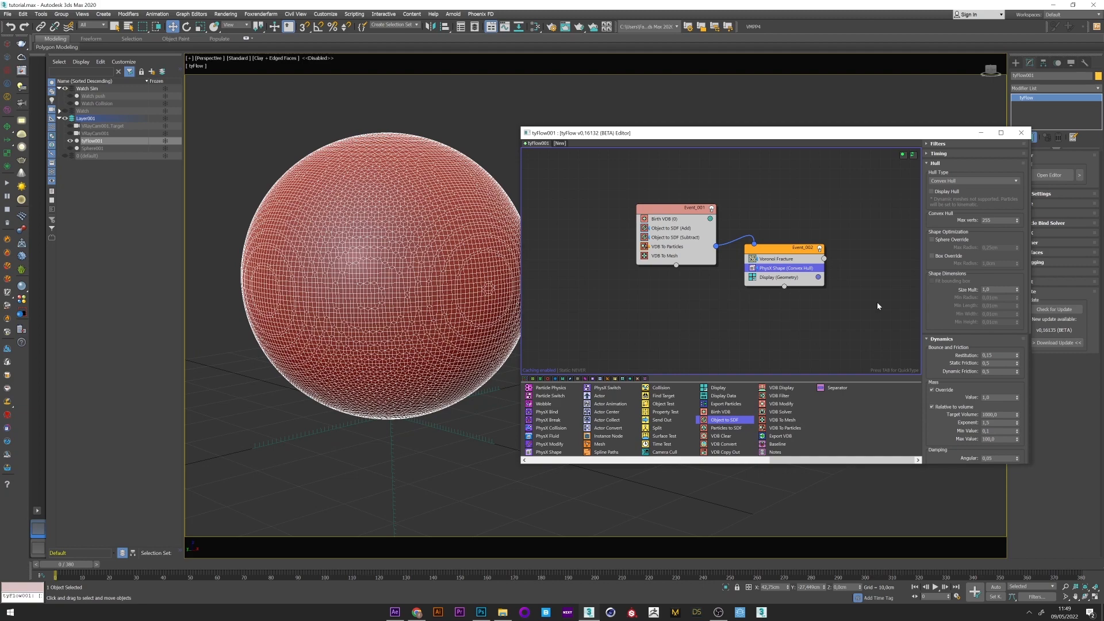
{"action": "mouse_move", "coordinate": [67, 565]}
{"action": "left_mouse_down"}
{"action": "mouse_move", "coordinate": [192, 565]}
{"action": "mouse_move", "coordinate": [127, 568]}
{"action": "mouse_move", "coordinate": [151, 566]}
{"action": "left_mouse_up"}
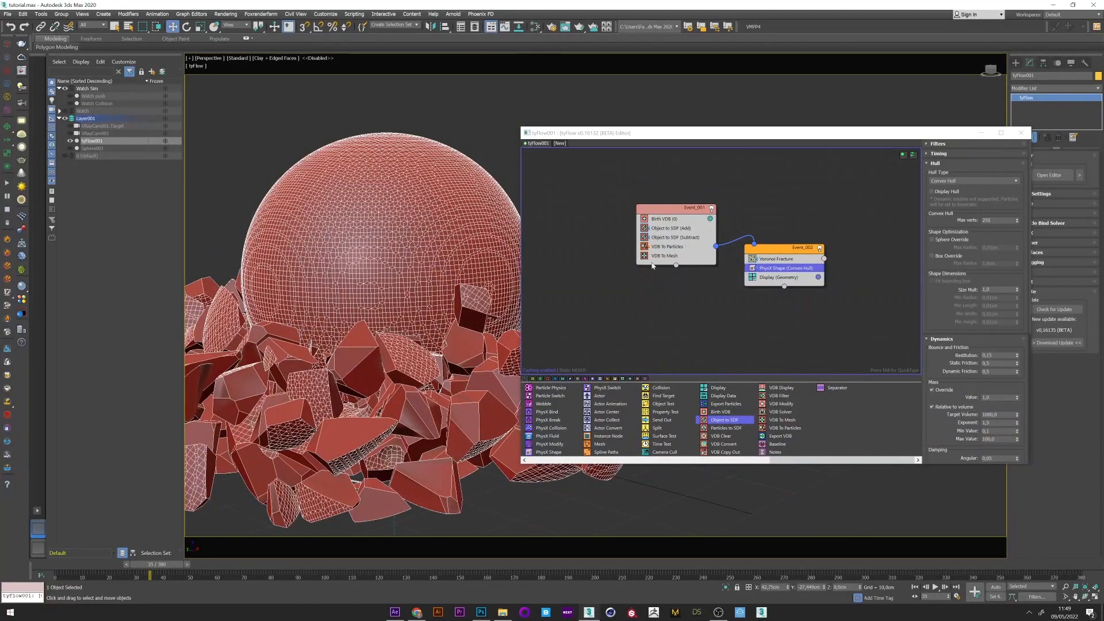
{"action": "scroll", "coordinate": [390, 211], "scroll_direction": "down", "scroll_amount": 2}
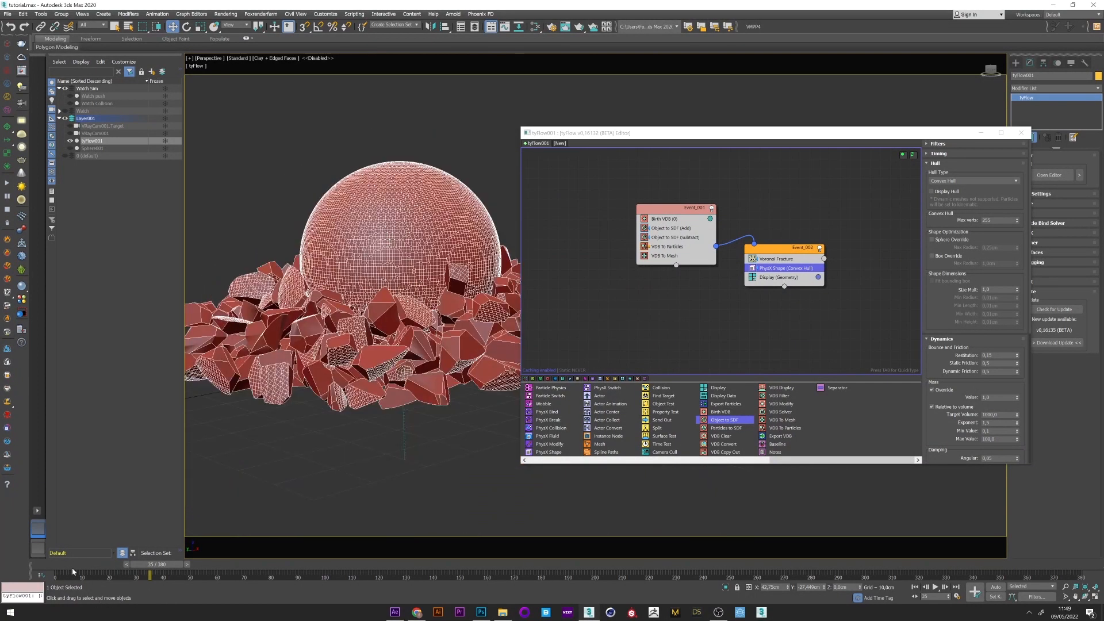
- Rewind to frame 0 and insert VDB Clear after VDB To Particles in Event_001
{"action": "left_click", "coordinate": [69, 568]}
{"action": "left_click", "coordinate": [677, 248]}
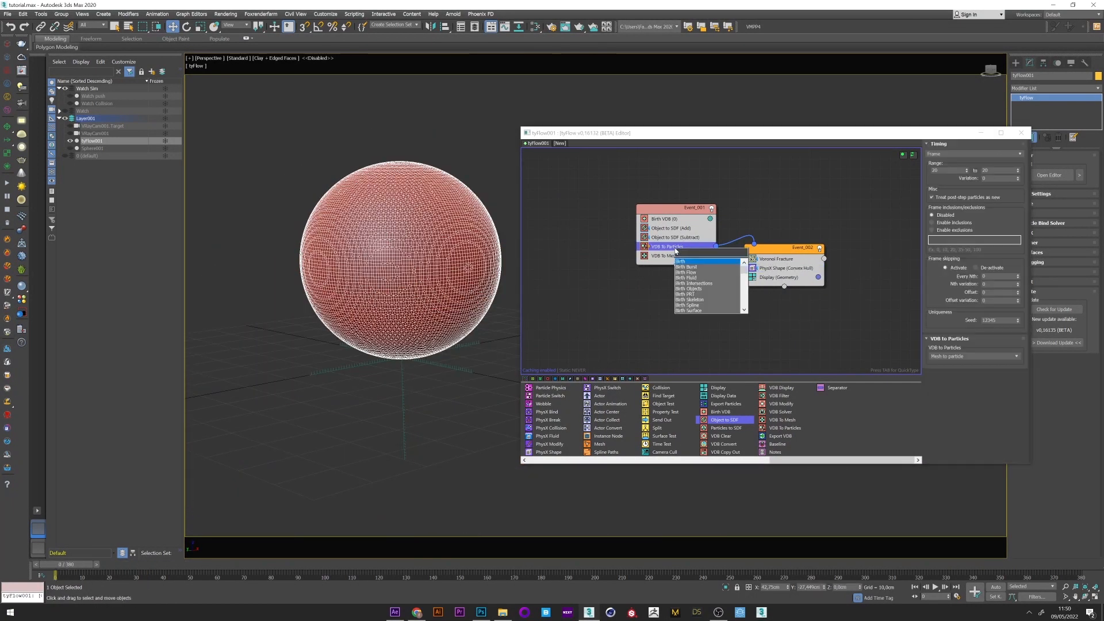
{"action": "type", "text": "vdb"}
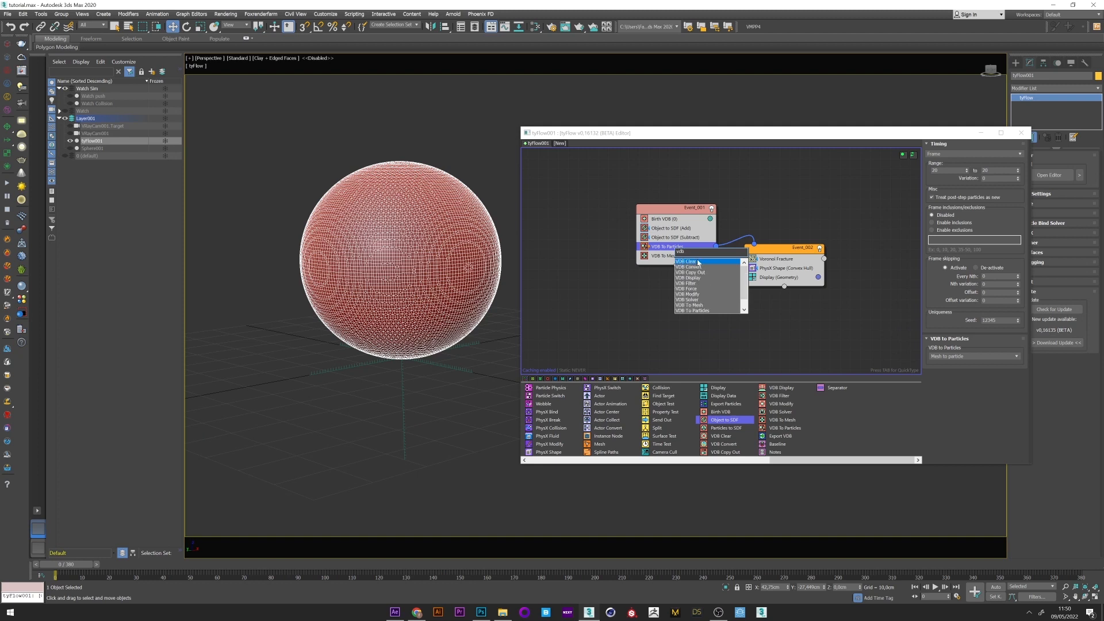
{"action": "left_click", "coordinate": [697, 262]}
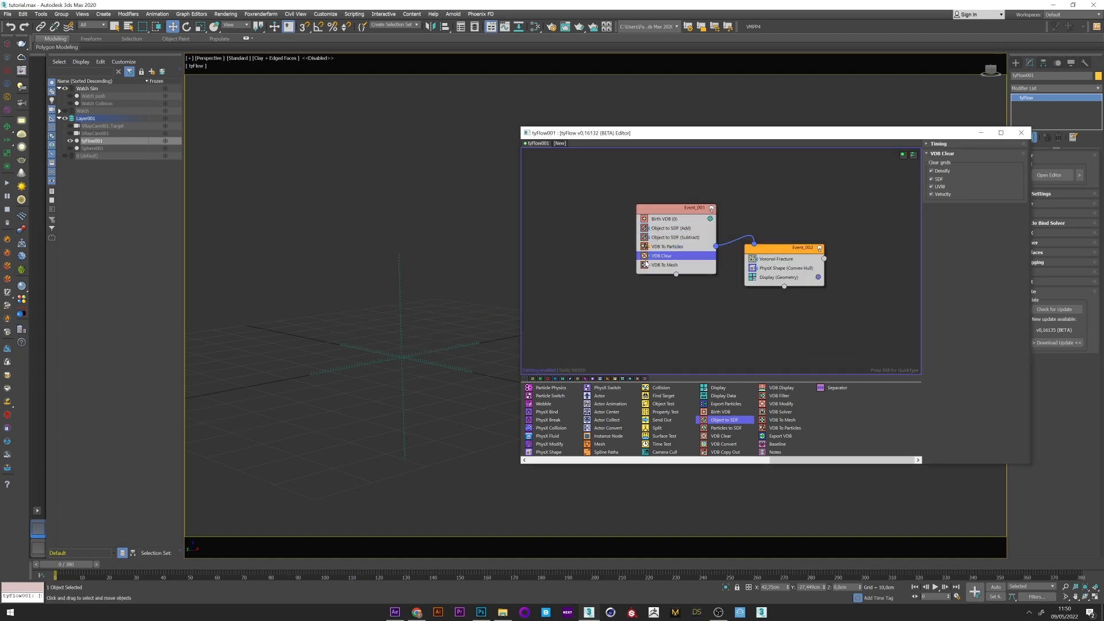
- Set VDB Clear timing to a frame range starting at frame 20
{"action": "mouse_move", "coordinate": [54, 576]}
{"action": "left_mouse_down"}
{"action": "mouse_move", "coordinate": [145, 567]}
{"action": "mouse_move", "coordinate": [54, 575]}
{"action": "left_mouse_up"}
{"action": "left_click", "coordinate": [939, 143]}
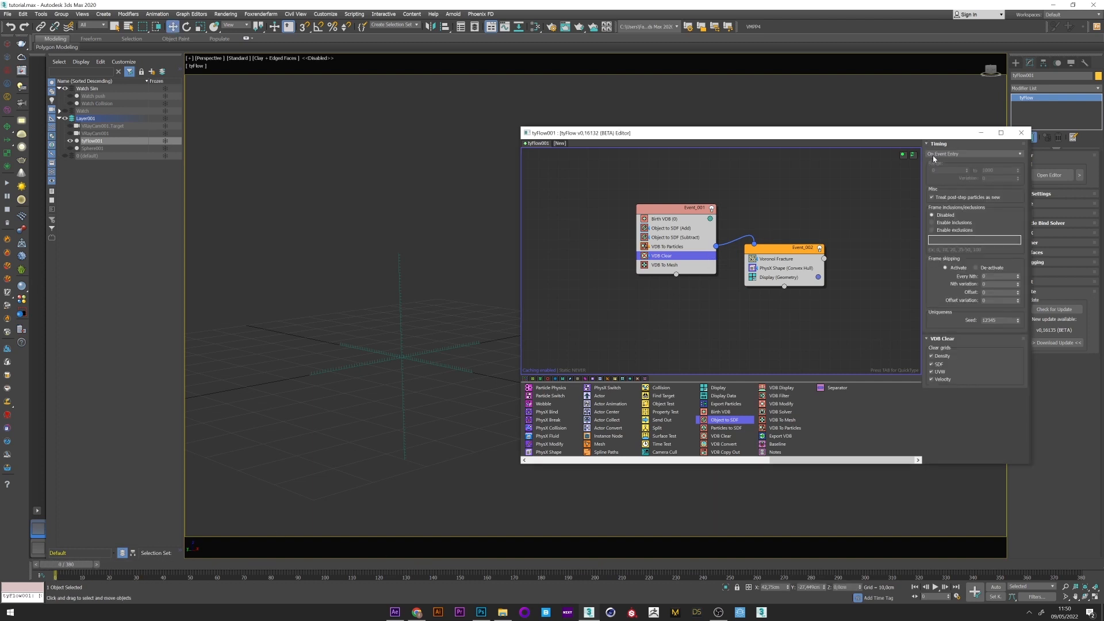
{"action": "left_click", "coordinate": [973, 154]}
{"action": "left_click", "coordinate": [934, 188]}
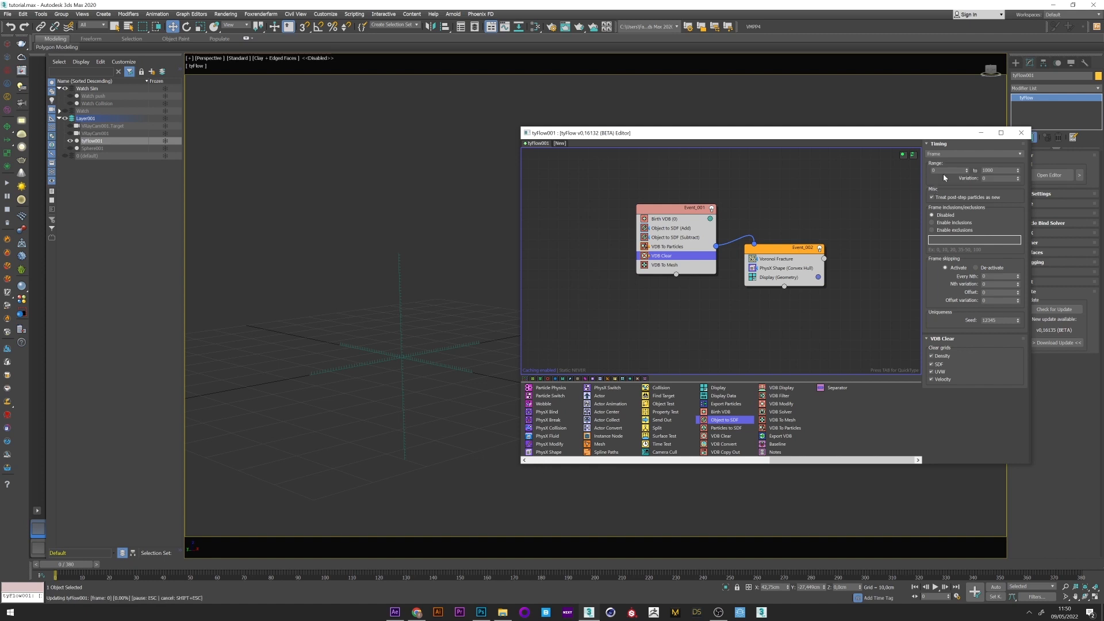
{"action": "left_click", "coordinate": [948, 170]}
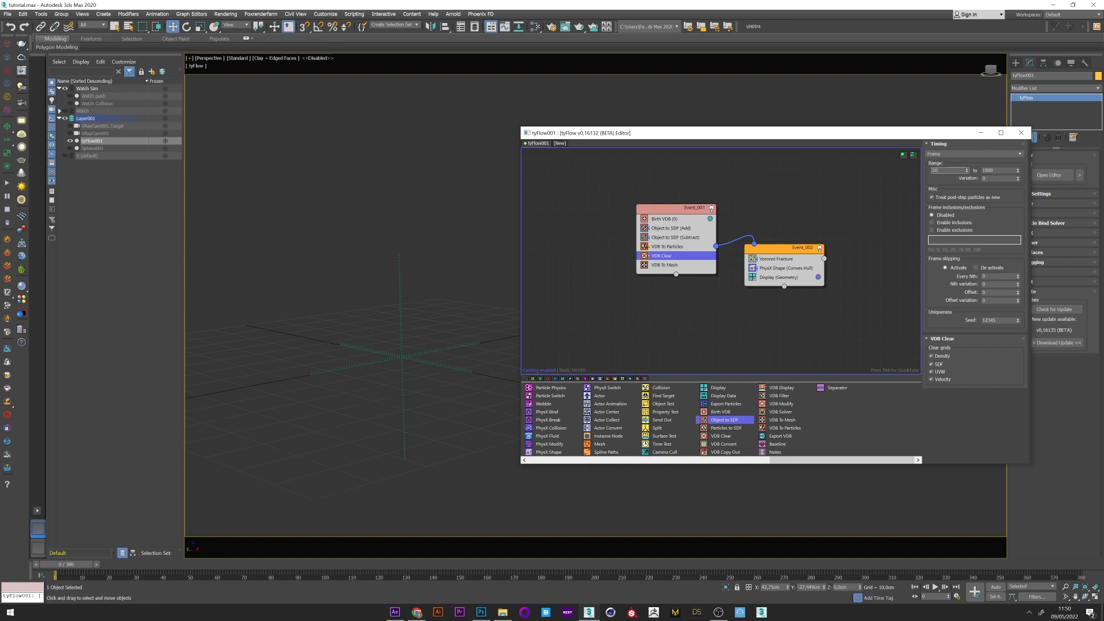
{"action": "type", "text": "20"}
{"action": "key", "text": "Return"}
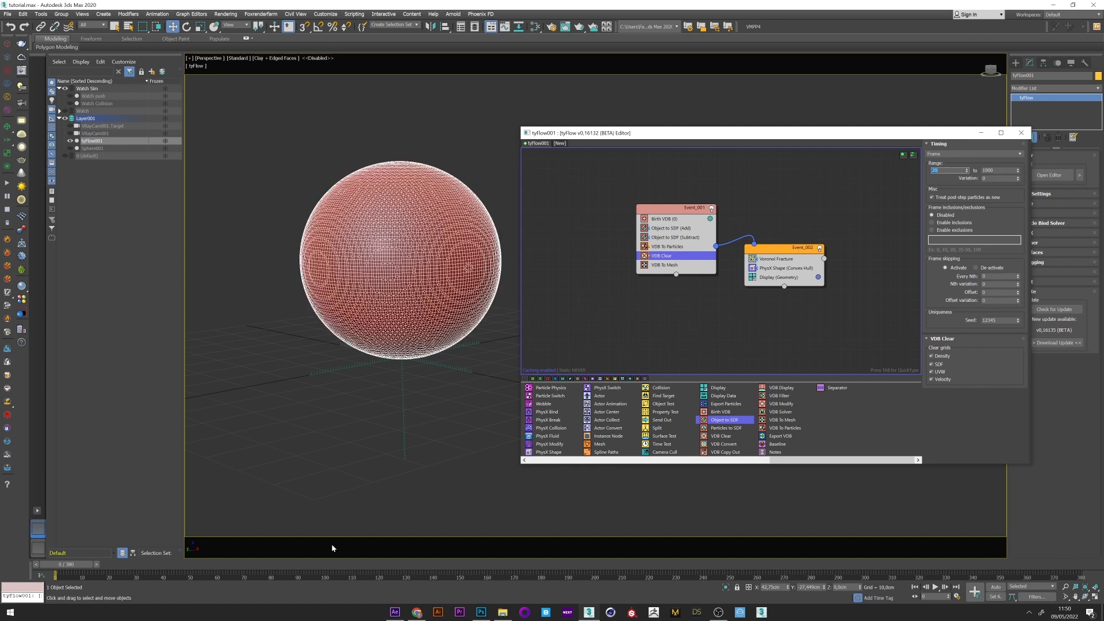
- Scrub to watch the sphere break, close the editor and replay to about frame 47
{"action": "left_click_drag", "start_coordinate": [54, 576], "coordinate": [178, 568]}
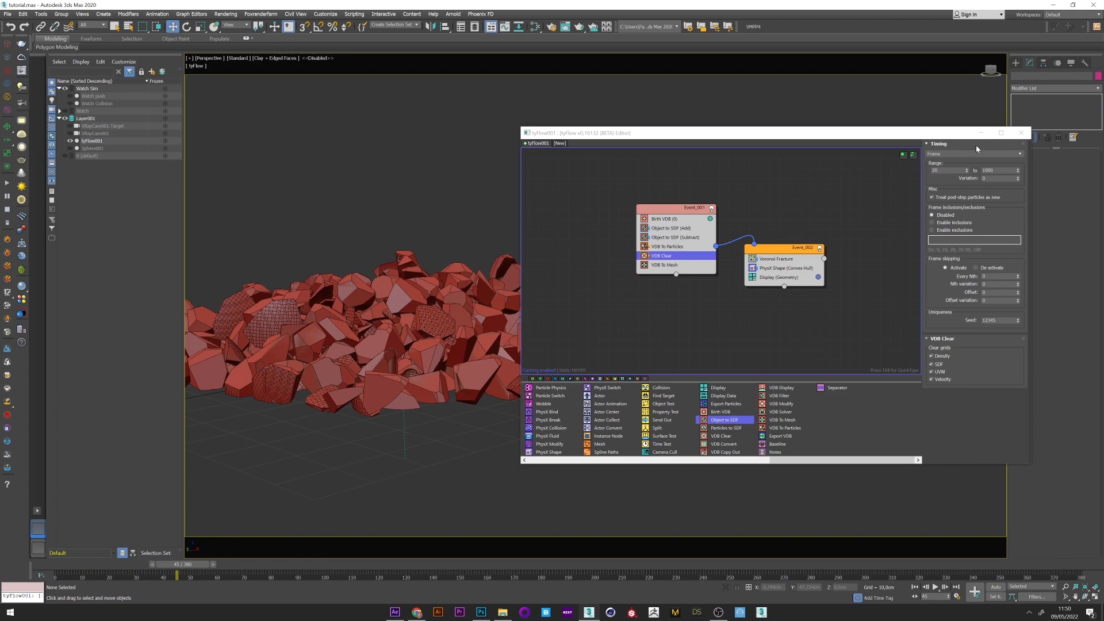
{"action": "left_click", "coordinate": [1020, 132]}
{"action": "middle_click_drag", "start_coordinate": [525, 280], "coordinate": [627, 275], "text": "alt"}
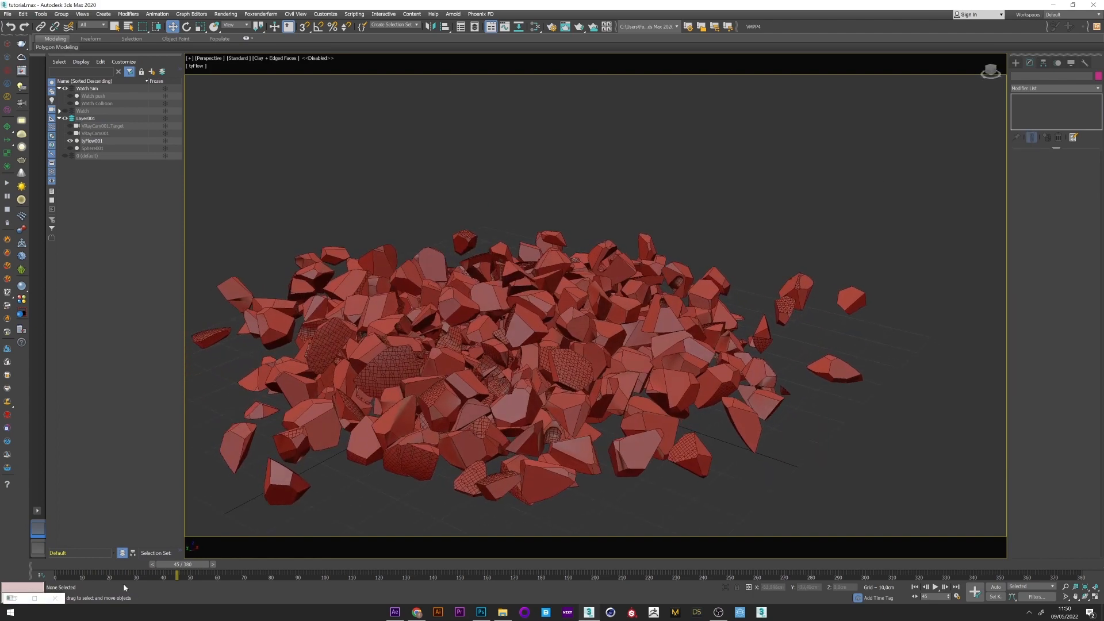
{"action": "mouse_move", "coordinate": [61, 566]}
{"action": "left_mouse_down"}
{"action": "mouse_move", "coordinate": [194, 559]}
{"action": "mouse_move", "coordinate": [163, 565]}
{"action": "left_mouse_up"}
- Replay from the start, reselect tyFlow001 and reopen the editor as a smaller window
{"action": "middle_click_drag", "start_coordinate": [518, 328], "coordinate": [574, 330], "text": "alt"}
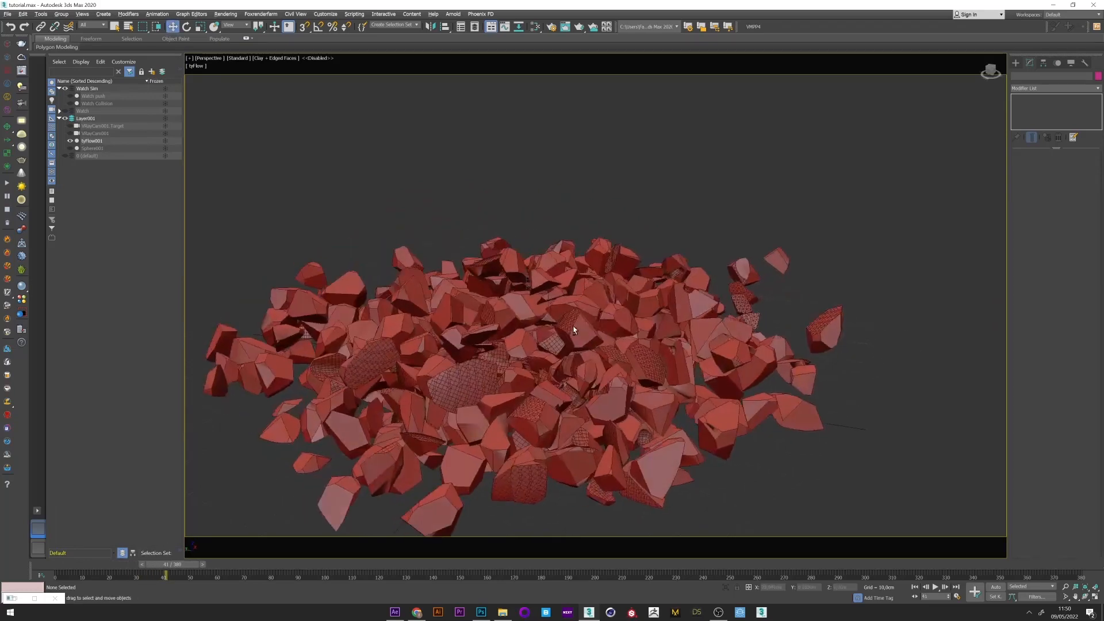
{"action": "scroll", "coordinate": [574, 331], "scroll_direction": "down", "scroll_amount": 1}
{"action": "left_click", "coordinate": [126, 143]}
{"action": "left_click", "coordinate": [1050, 175]}
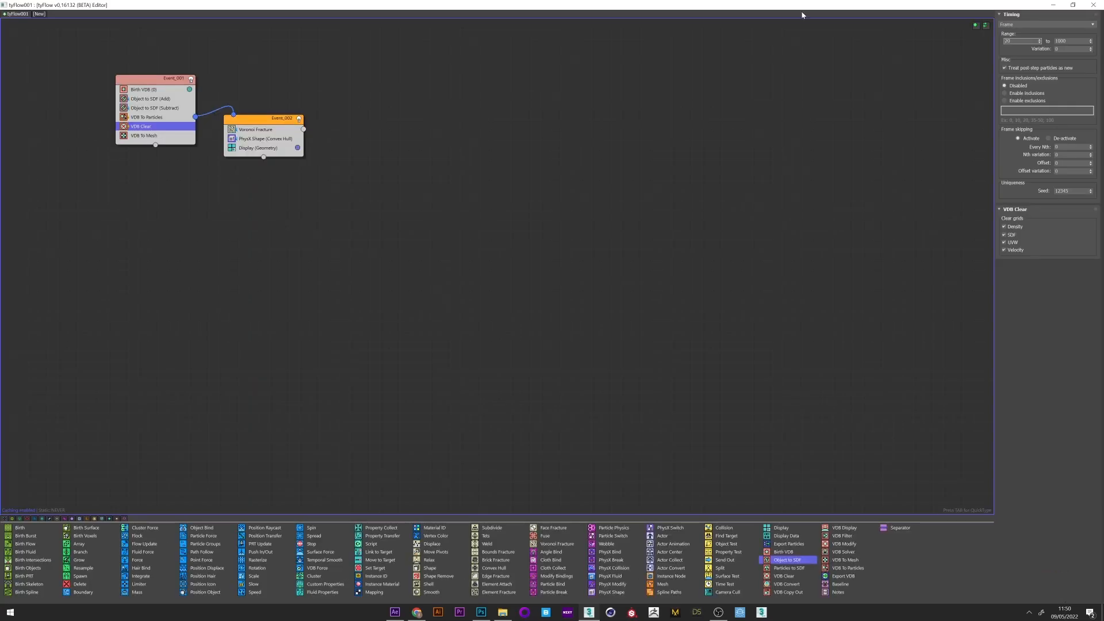
{"action": "double_click", "coordinate": [803, 10]}
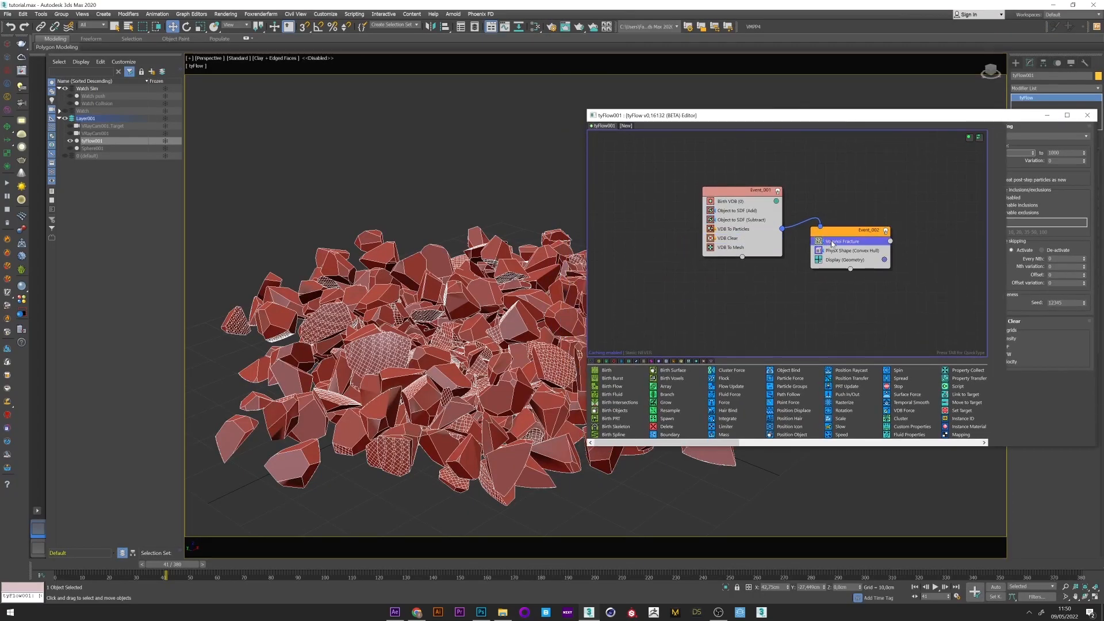
- Lower the Voronoi Fracture points to 50 and orbit around the larger fragments
{"action": "left_click", "coordinate": [841, 242]}
{"action": "left_click", "coordinate": [1057, 162]}
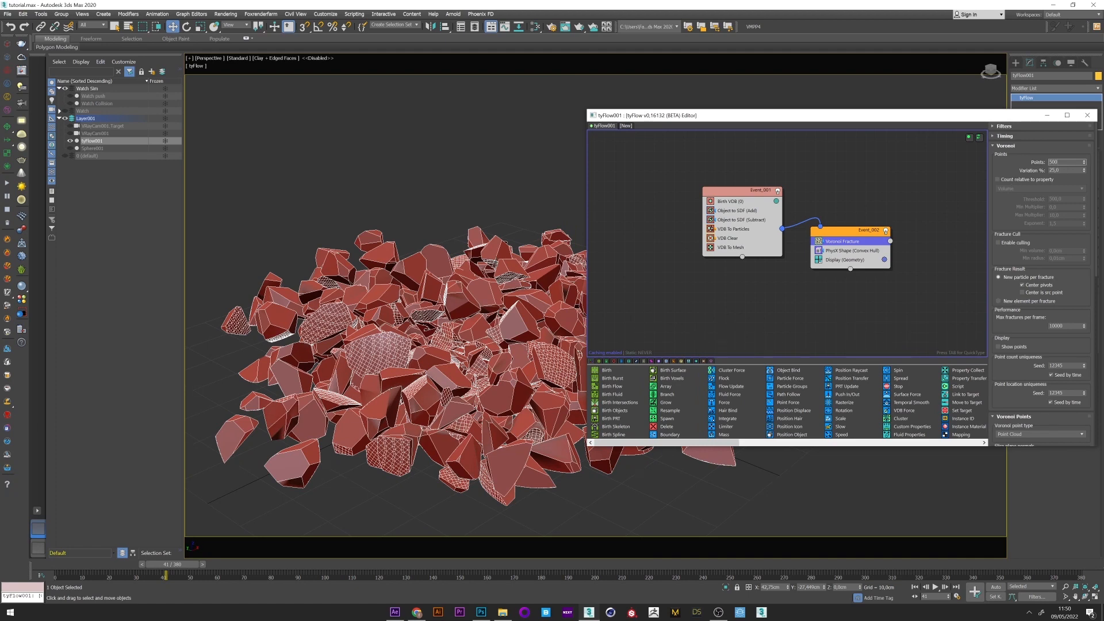
{"action": "key", "text": "Return"}
{"action": "left_click", "coordinate": [367, 151]}
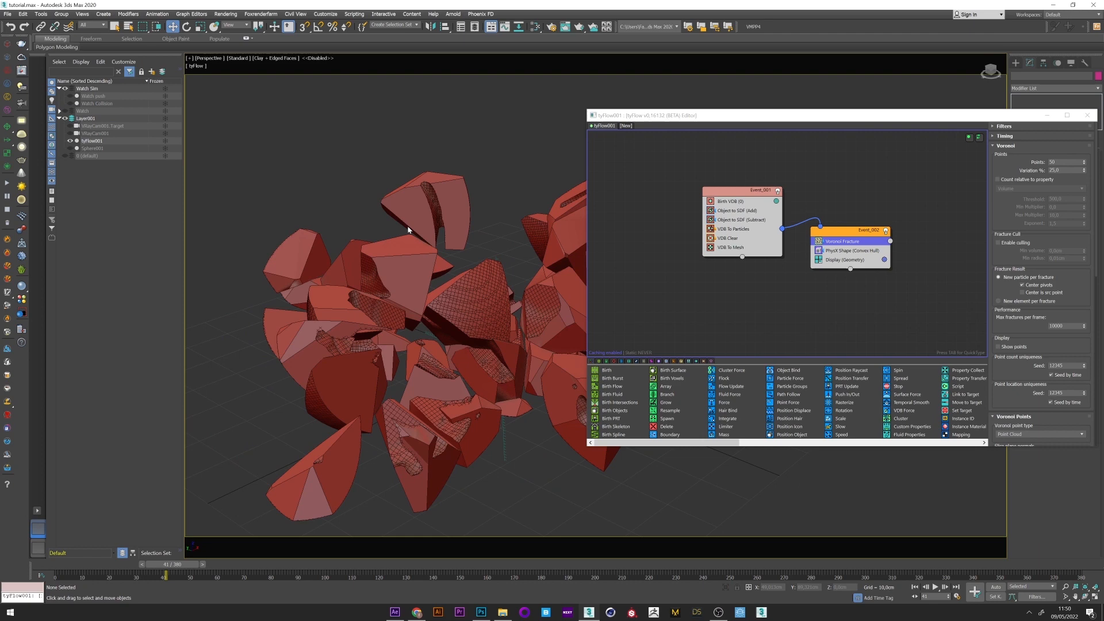
{"action": "mouse_move", "coordinate": [408, 225]}
{"action": "middle_mouse_down", "text": "alt"}
{"action": "mouse_move", "coordinate": [433, 220]}
{"action": "mouse_move", "coordinate": [344, 369]}
{"action": "mouse_move", "coordinate": [414, 345]}
{"action": "middle_mouse_up", "text": "alt"}
{"action": "scroll", "coordinate": [423, 207], "scroll_direction": "up", "scroll_amount": 5}
{"action": "scroll", "coordinate": [352, 398], "scroll_direction": "down", "scroll_amount": 4}
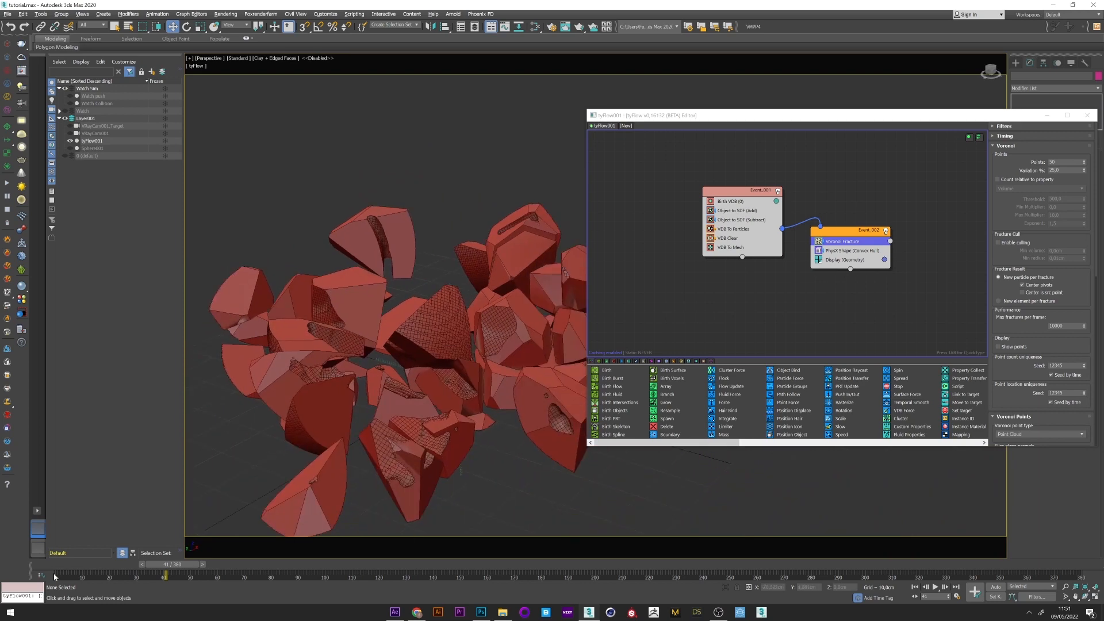
- Replay the fracture, then disable the PhysX Shape operator in Event_002
{"action": "left_click_drag", "start_coordinate": [55, 576], "coordinate": [298, 577]}
{"action": "scroll", "coordinate": [525, 311], "scroll_direction": "down", "scroll_amount": 3}
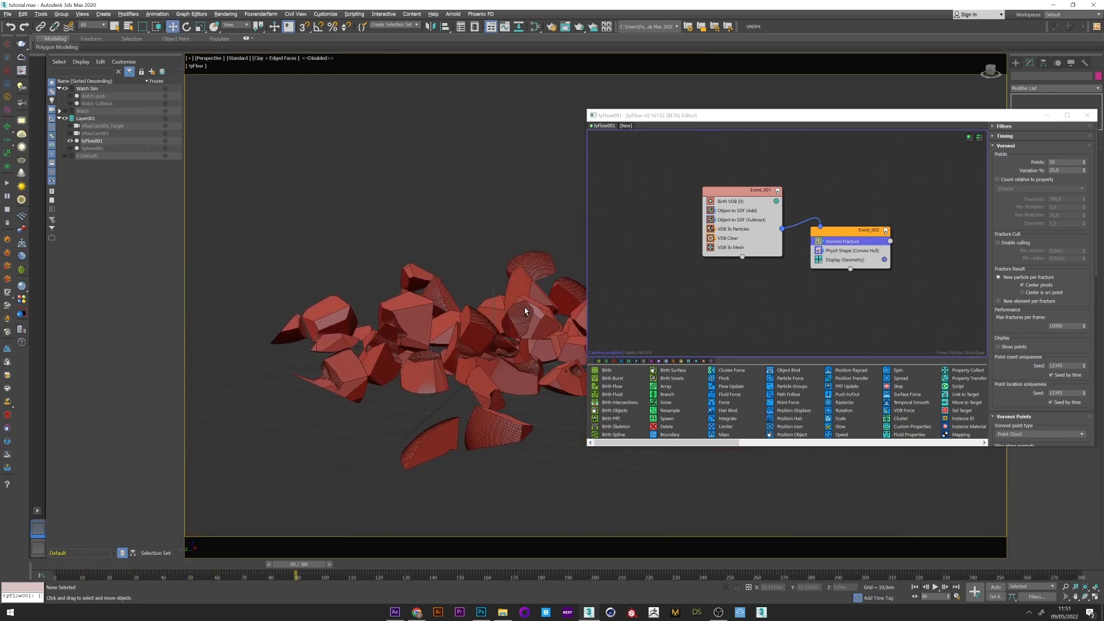
{"action": "middle_click_drag", "start_coordinate": [526, 312], "coordinate": [534, 266], "text": "alt"}
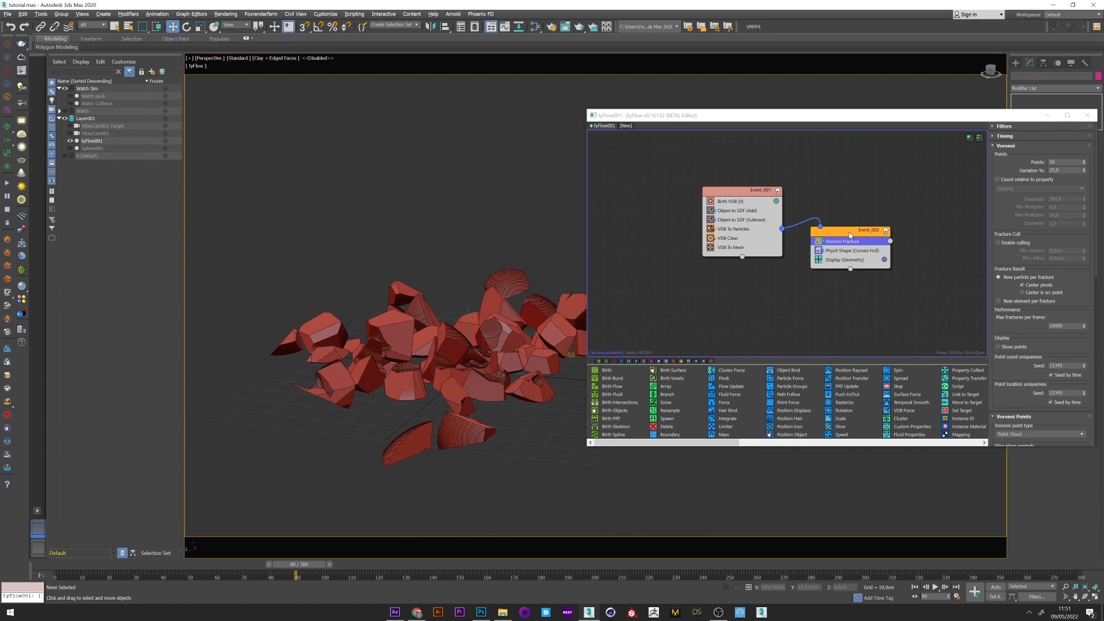
{"action": "middle_click_drag", "start_coordinate": [849, 235], "coordinate": [831, 243]}
{"action": "left_click", "coordinate": [817, 256]}
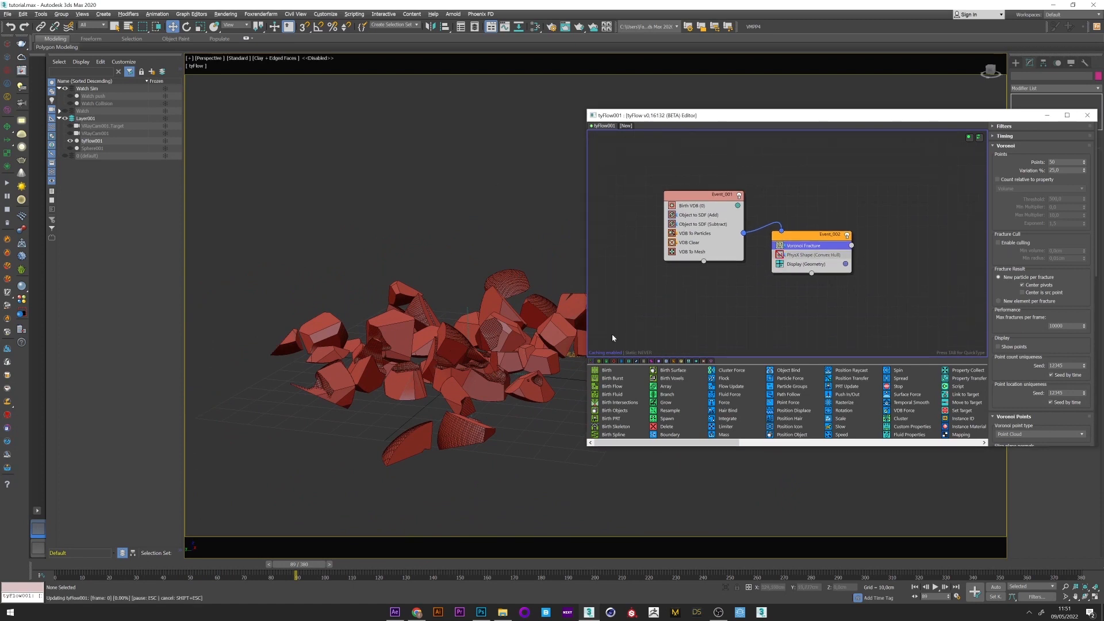
- At frame 0, Shift-drag Sphere001 to clone it as Sphere002 and move it to overlap the original
{"action": "key", "text": "Home"}
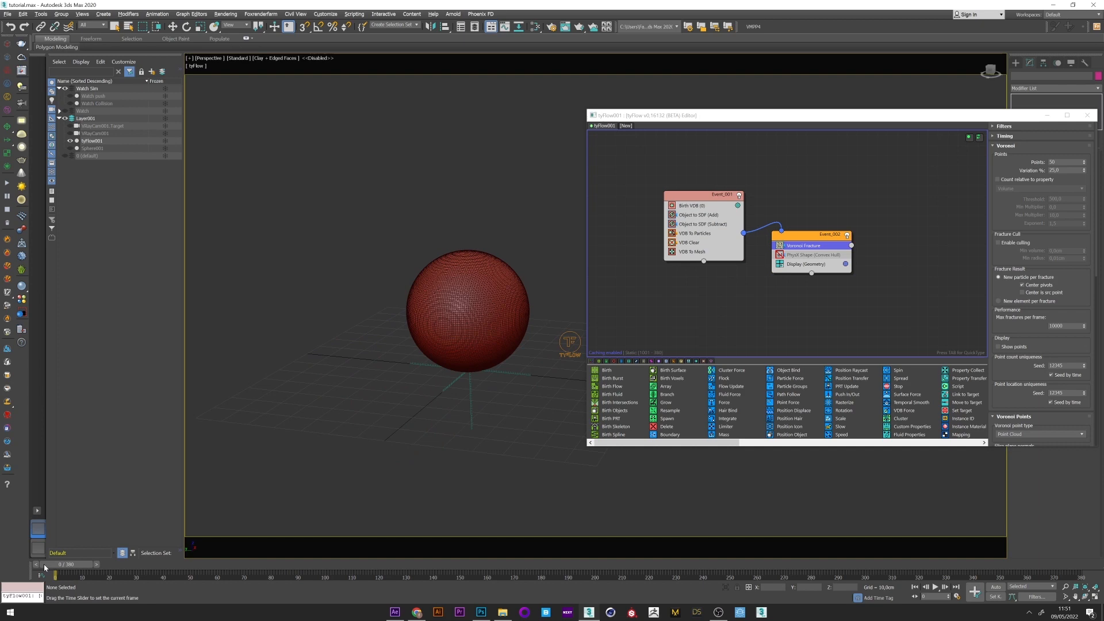
{"action": "left_click", "coordinate": [77, 140]}
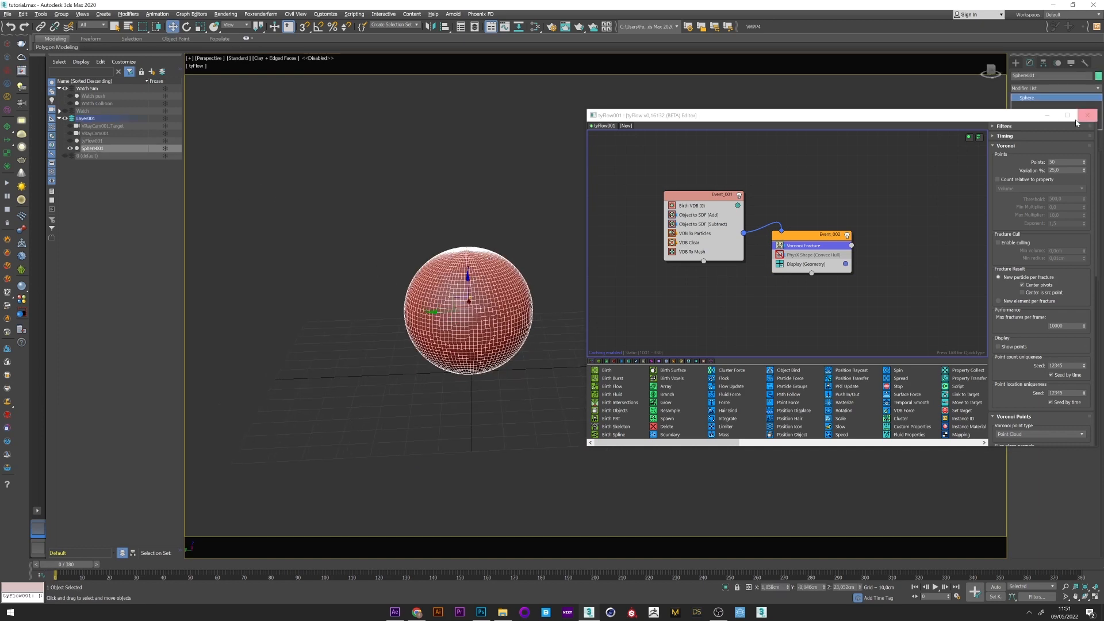
{"action": "left_click", "coordinate": [1089, 115]}
{"action": "left_click_drag", "start_coordinate": [466, 311], "coordinate": [309, 376], "text": "shift"}
{"action": "middle_click_drag", "start_coordinate": [309, 374], "coordinate": [326, 321], "text": "alt"}
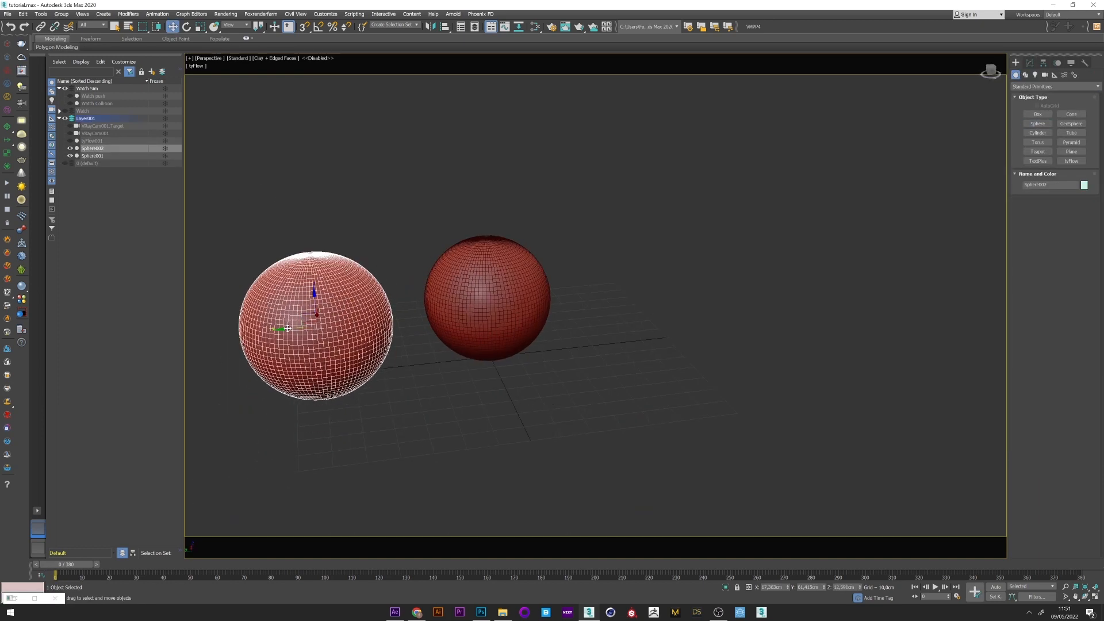
{"action": "mouse_move", "coordinate": [327, 321]}
{"action": "left_mouse_down"}
{"action": "mouse_move", "coordinate": [307, 318]}
{"action": "mouse_move", "coordinate": [449, 311]}
{"action": "left_mouse_up"}
- Check the overlap in a front wireframe view, then return to shaded perspective
{"action": "key", "text": "l"}
{"action": "key", "text": "F3"}
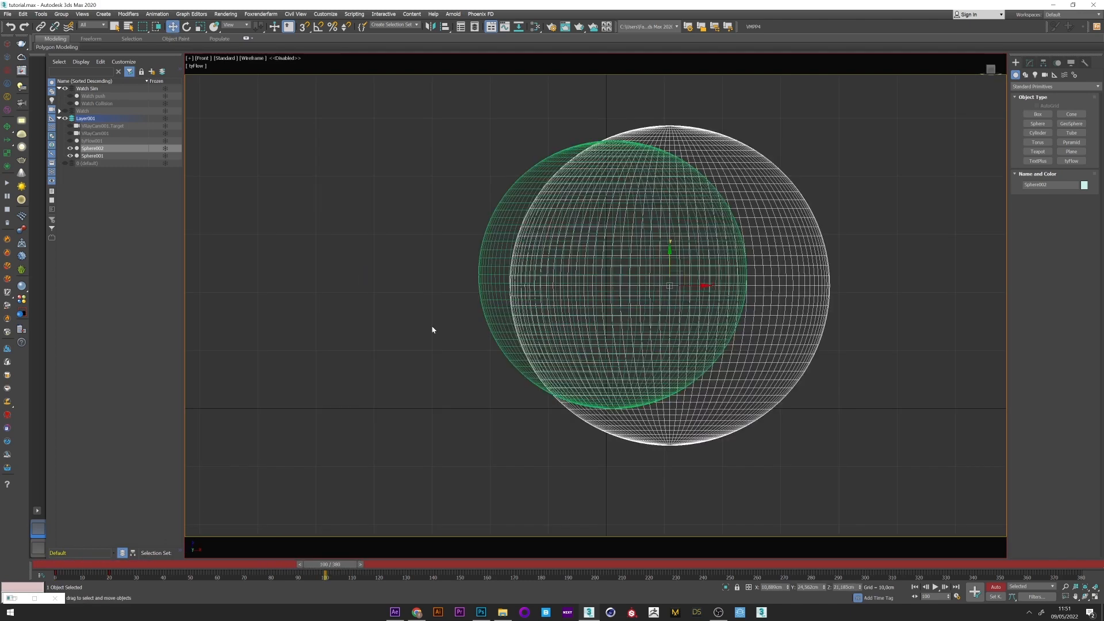
{"action": "key", "text": "z"}
{"action": "key", "text": "p"}
{"action": "key", "text": "F3"}
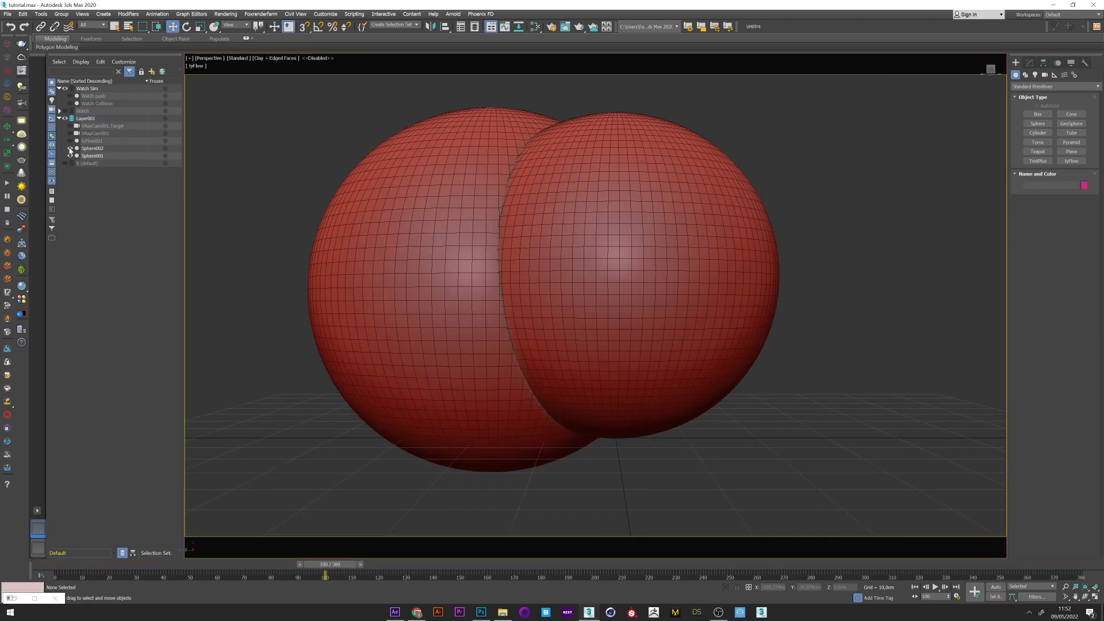
{"action": "middle_click_drag", "start_coordinate": [552, 311], "coordinate": [466, 299], "text": "alt"}
- Add a Surface Test operator to Event_002 and pick Sphere002 as its test object
{"action": "key", "text": "alt+Tab"}
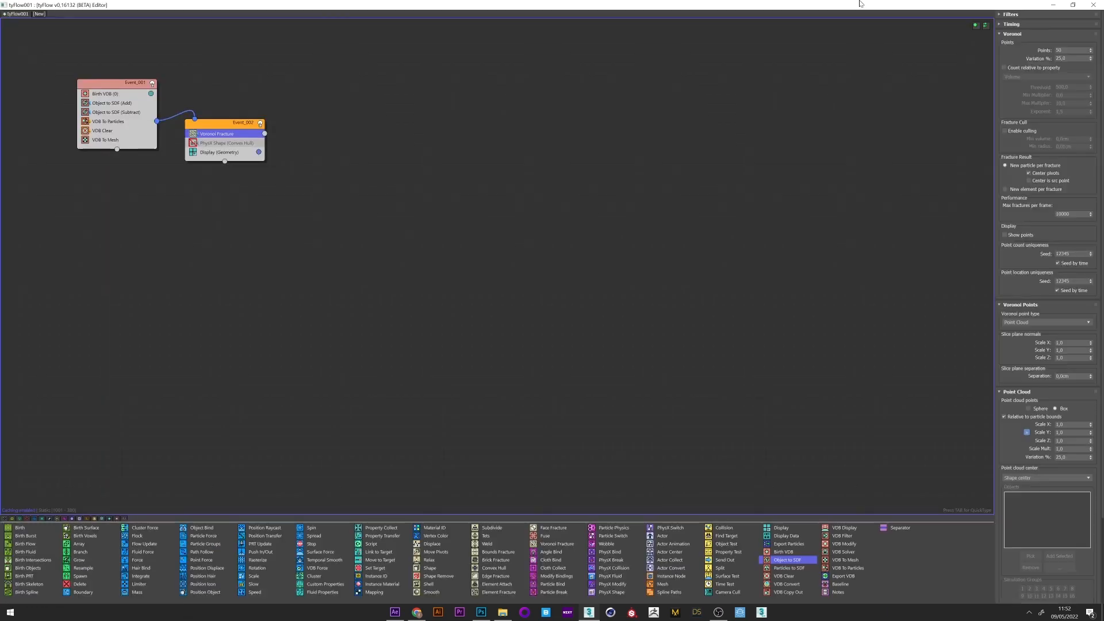
{"action": "double_click", "coordinate": [552, 7]}
{"action": "left_click_drag", "start_coordinate": [812, 130], "coordinate": [844, 137]}
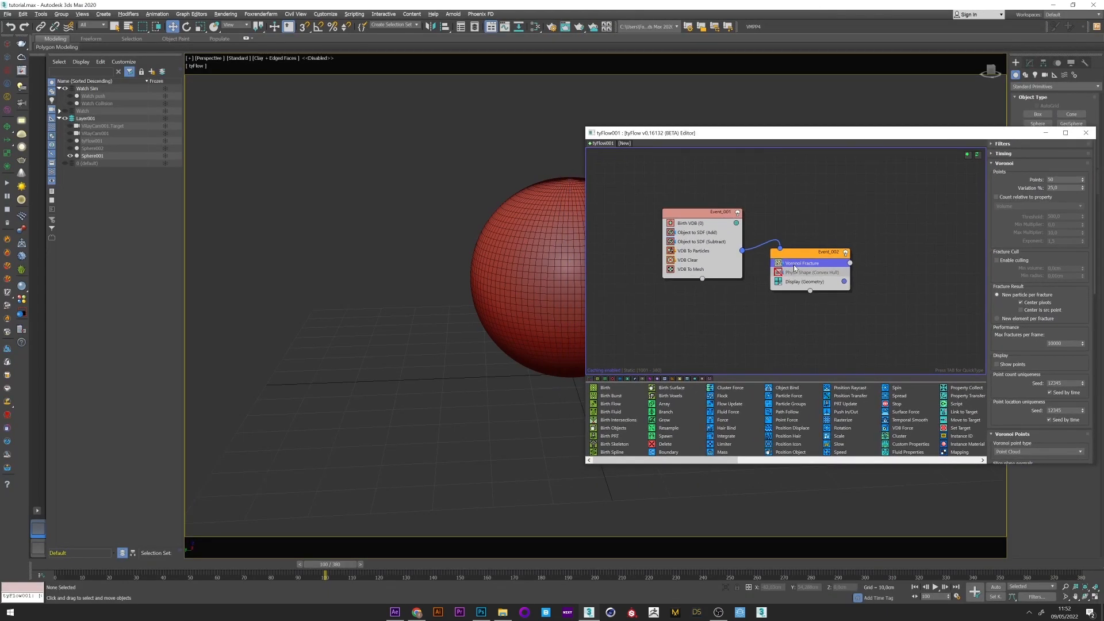
{"action": "key", "text": "Tab"}
{"action": "type", "text": "sur"}
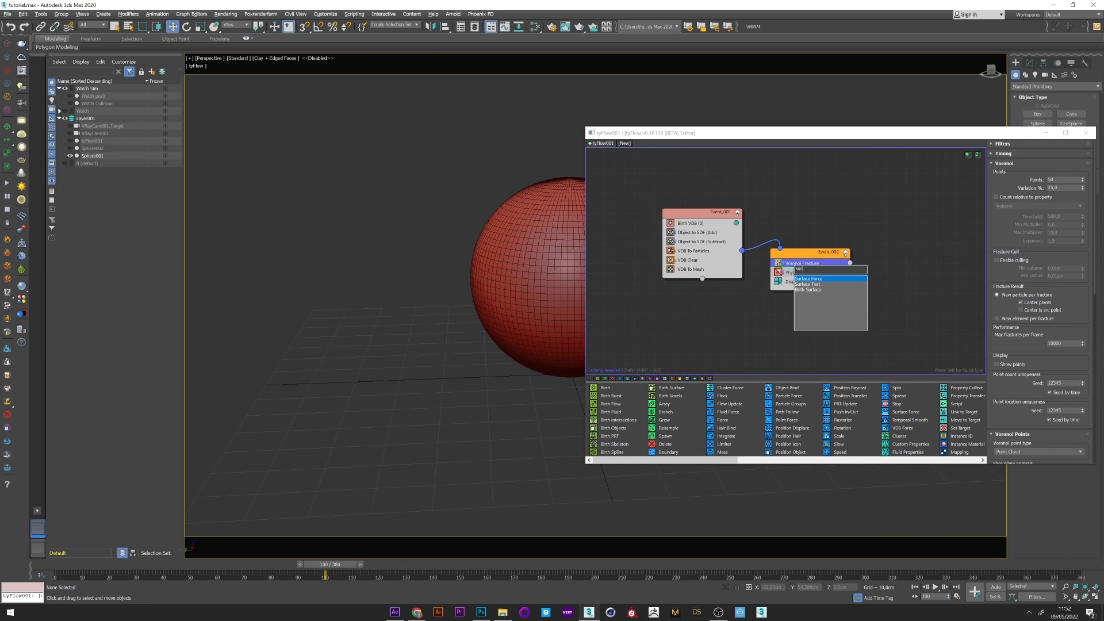
{"action": "left_click", "coordinate": [822, 283]}
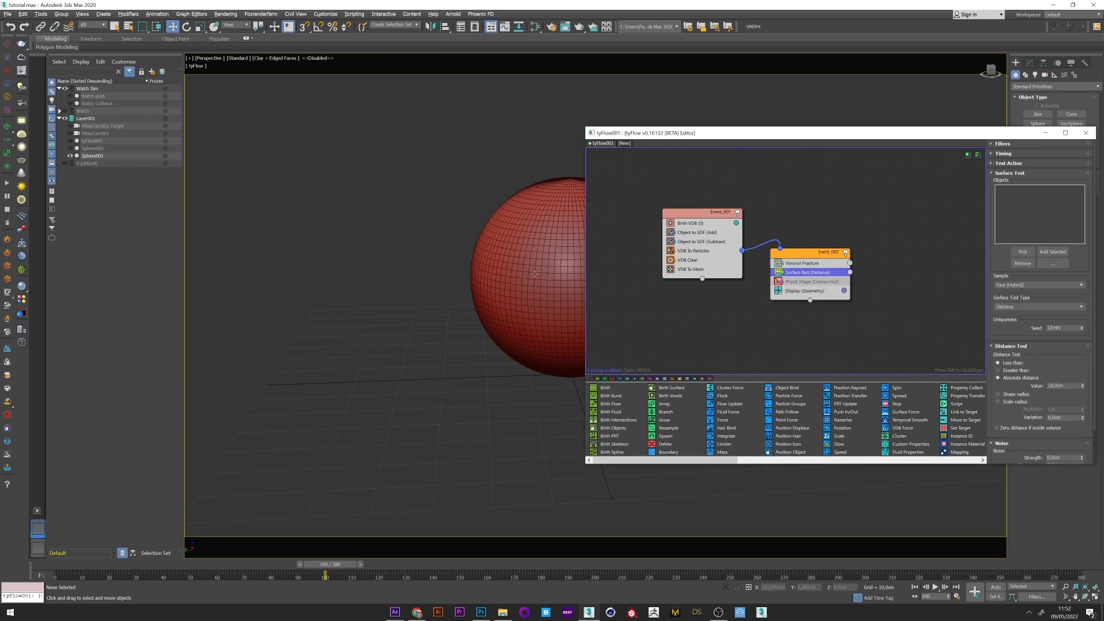
{"action": "middle_click_drag", "start_coordinate": [535, 272], "coordinate": [414, 273]}
{"action": "left_click", "coordinate": [1022, 252]}
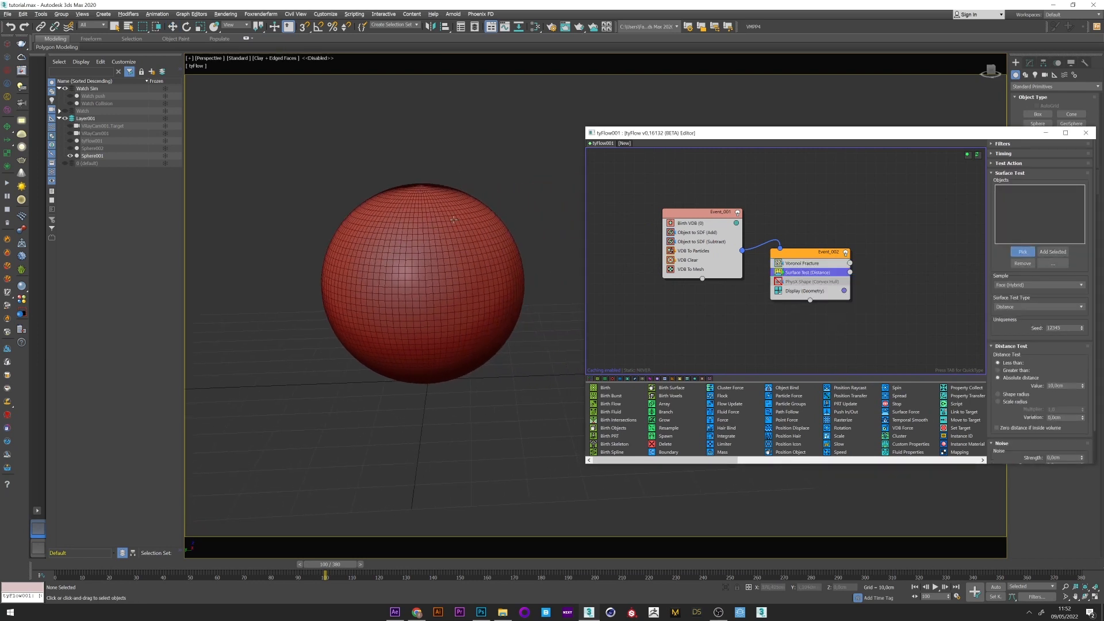
{"action": "left_click", "coordinate": [90, 149]}
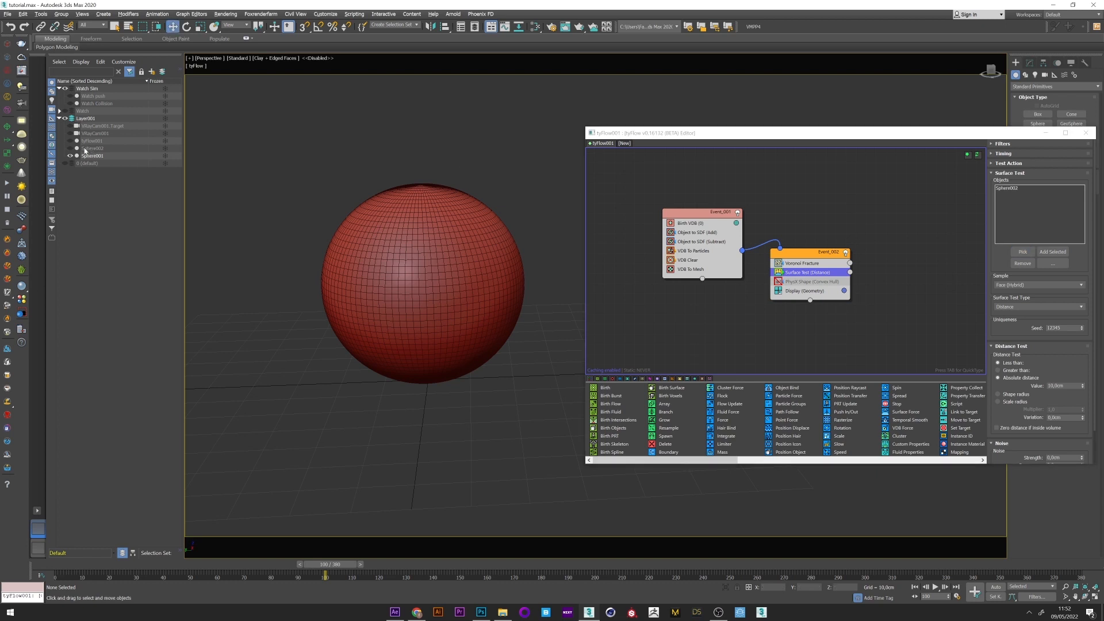
- Copy PhysX Shape into a new Event_003 and wire the Surface Test output to it
{"action": "middle_click_drag", "start_coordinate": [897, 293], "coordinate": [865, 295]}
{"action": "left_click", "coordinate": [776, 291]}
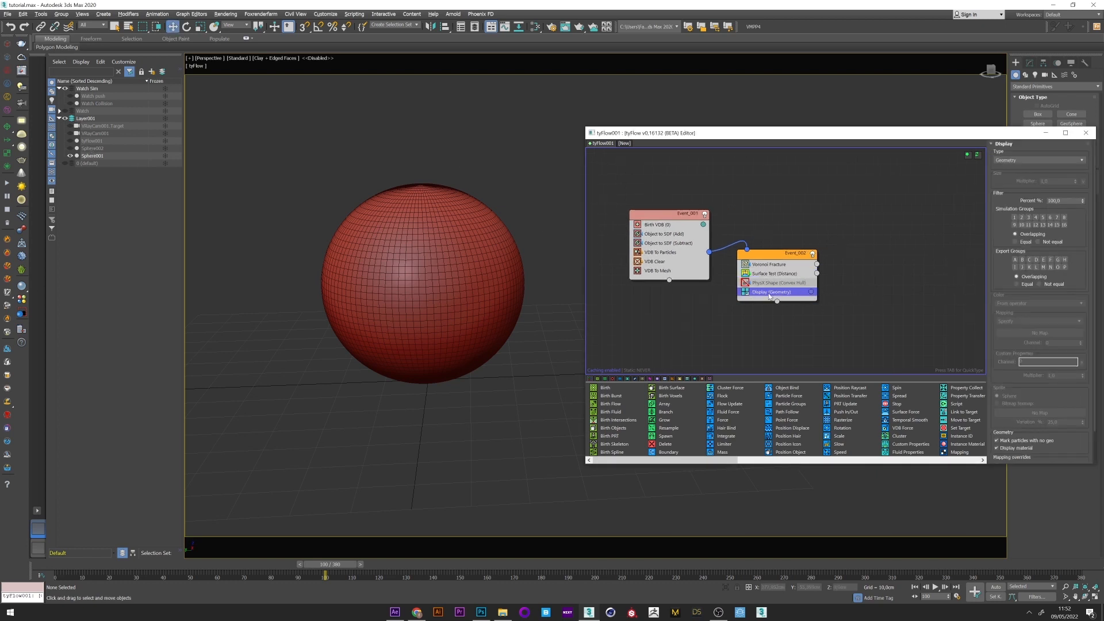
{"action": "left_click_drag", "start_coordinate": [776, 292], "coordinate": [845, 298]}
{"action": "left_click_drag", "start_coordinate": [777, 282], "coordinate": [847, 301], "text": "shift"}
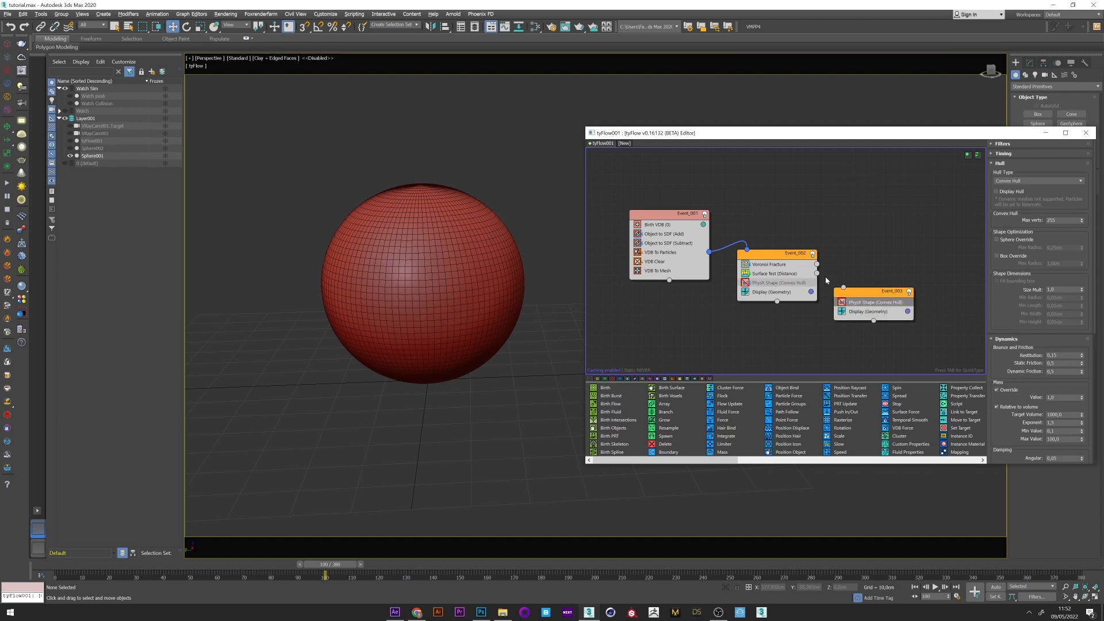
{"action": "left_click_drag", "start_coordinate": [817, 274], "coordinate": [845, 293]}
- Set the Surface Test type to Volume (Inside)
{"action": "left_click", "coordinate": [776, 275]}
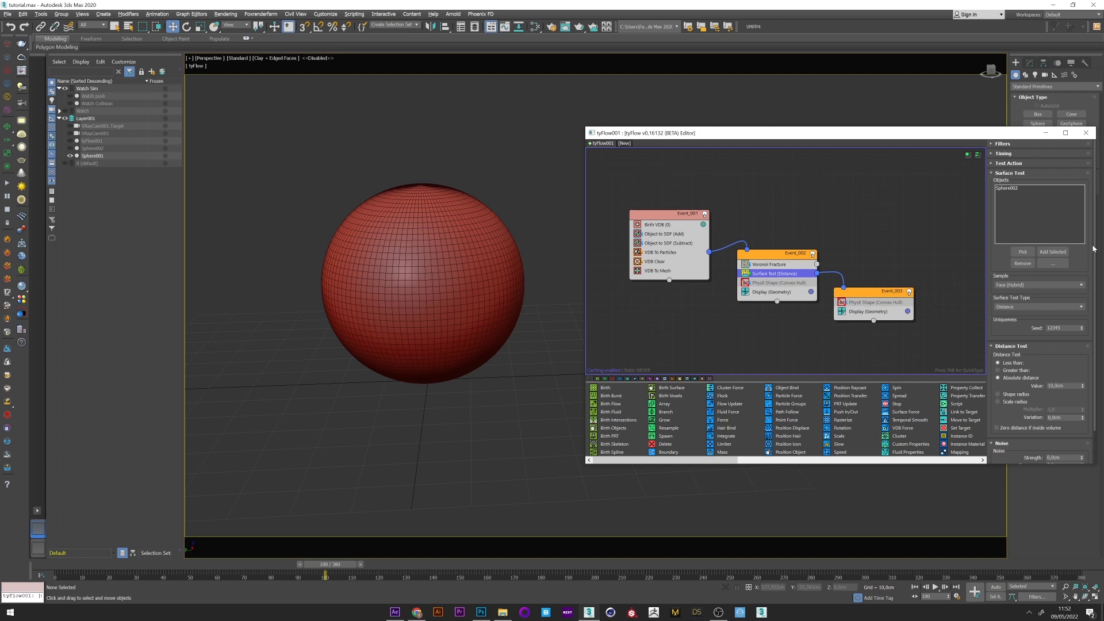
{"action": "scroll", "coordinate": [1044, 285], "scroll_direction": "down", "scroll_amount": 3}
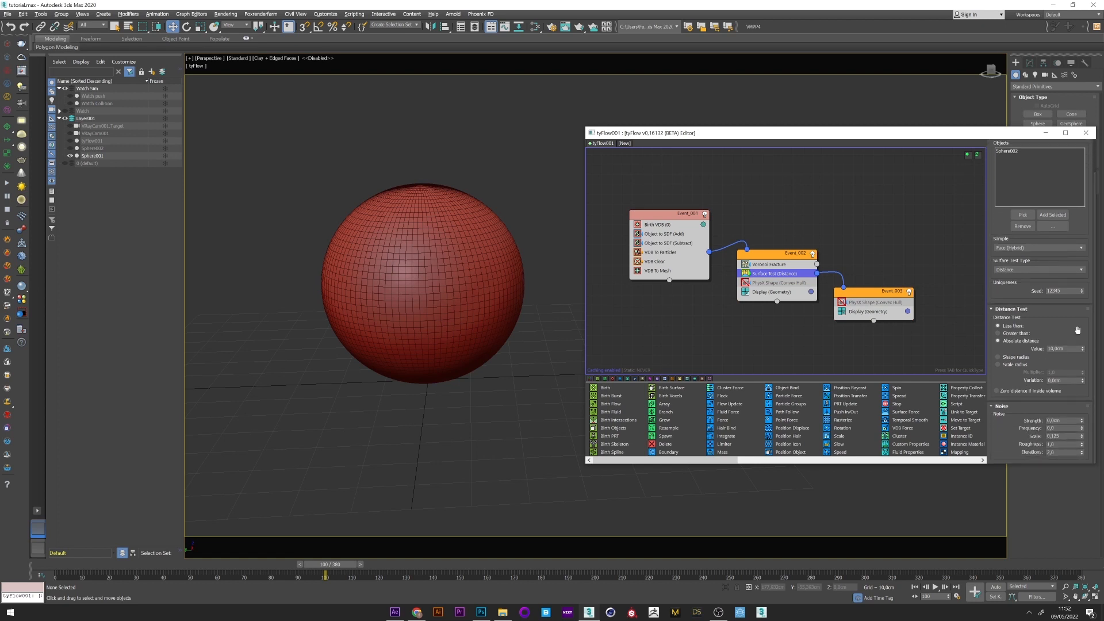
{"action": "left_click", "coordinate": [1014, 271]}
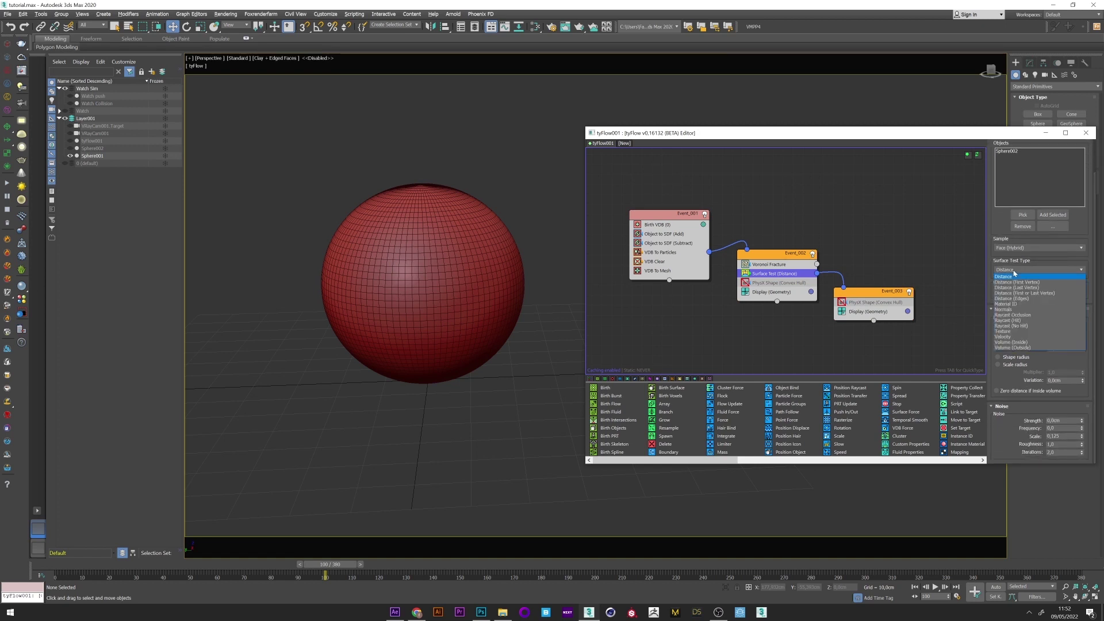
{"action": "left_click", "coordinate": [1027, 343]}
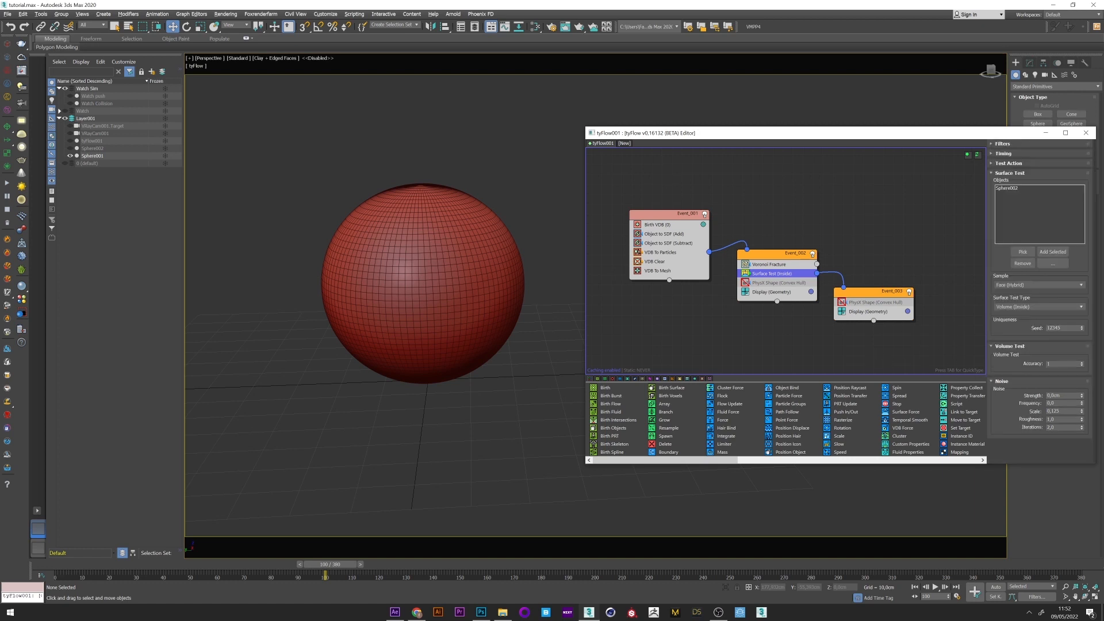
{"action": "left_click", "coordinate": [1061, 395]}
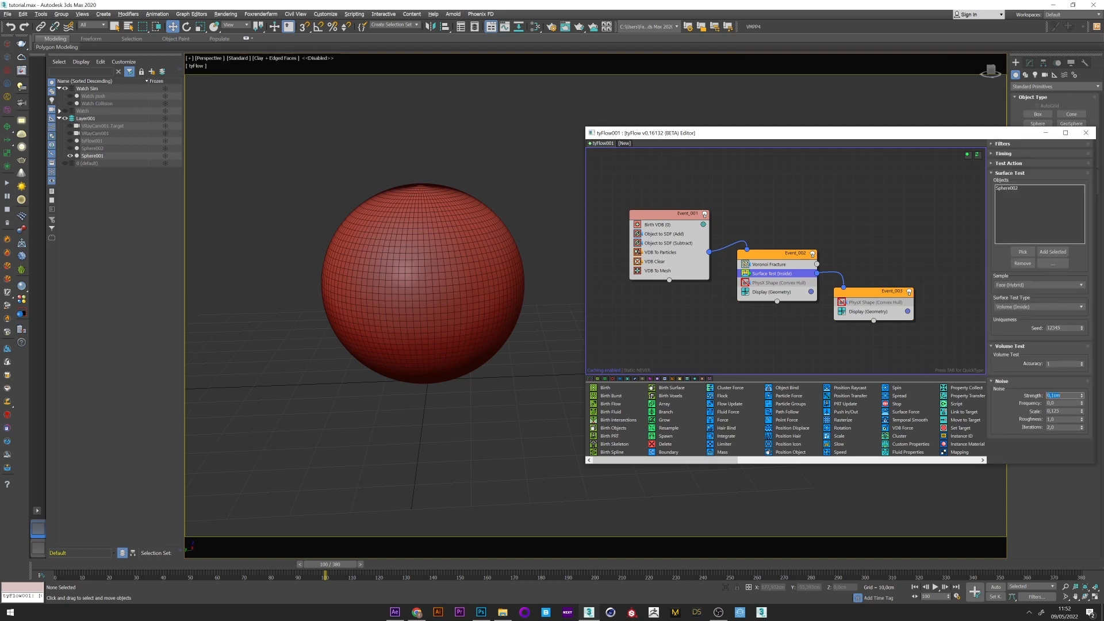
- Set Voronoi Fracture to 500 points with 40% variation
{"action": "left_click", "coordinate": [772, 263]}
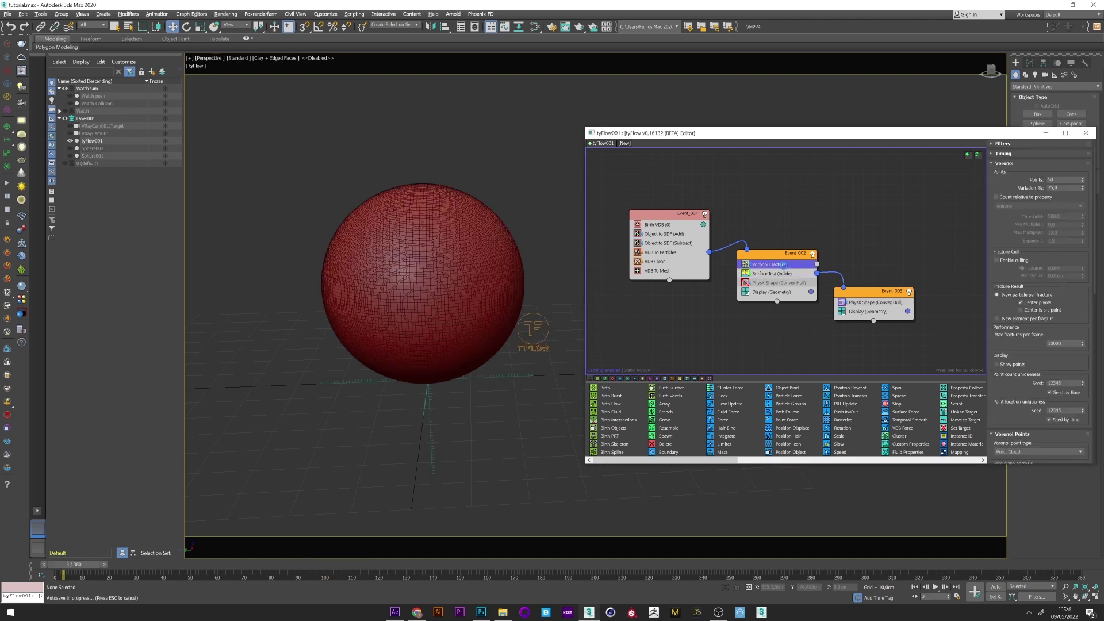
{"action": "left_click", "coordinate": [1057, 179]}
{"action": "type", "text": "0"}
{"action": "middle_click_drag", "start_coordinate": [442, 293], "coordinate": [457, 302], "text": "alt"}
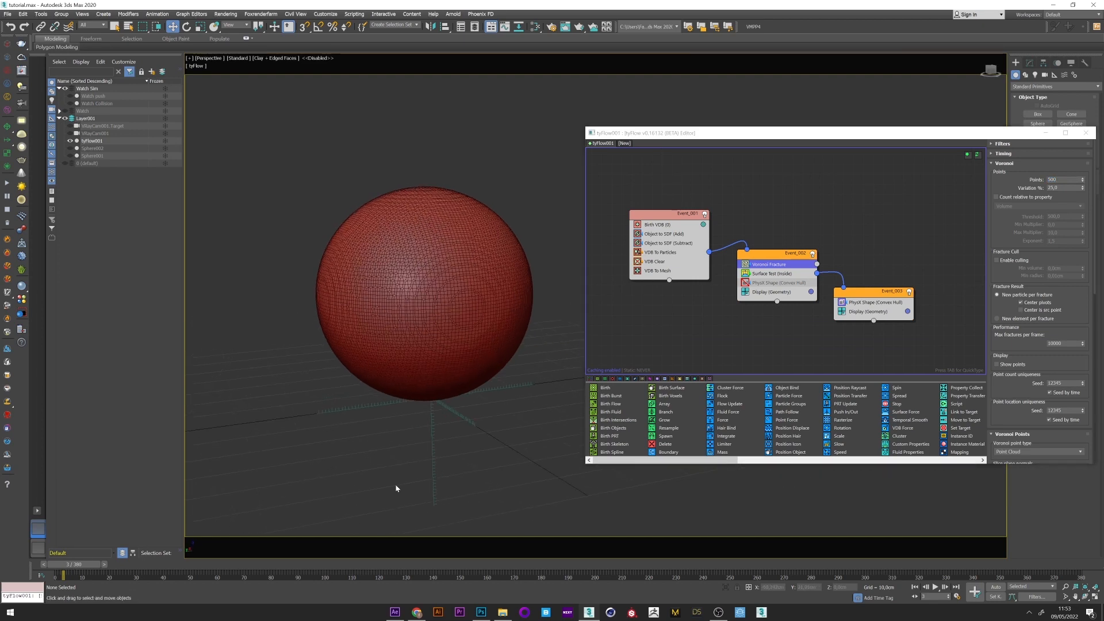
{"action": "left_click", "coordinate": [1055, 187]}
- Check the denser fracture on the timeline and reselect Voronoi Fracture in Event_002
{"action": "left_click", "coordinate": [927, 597]}
{"action": "left_click", "coordinate": [777, 283]}
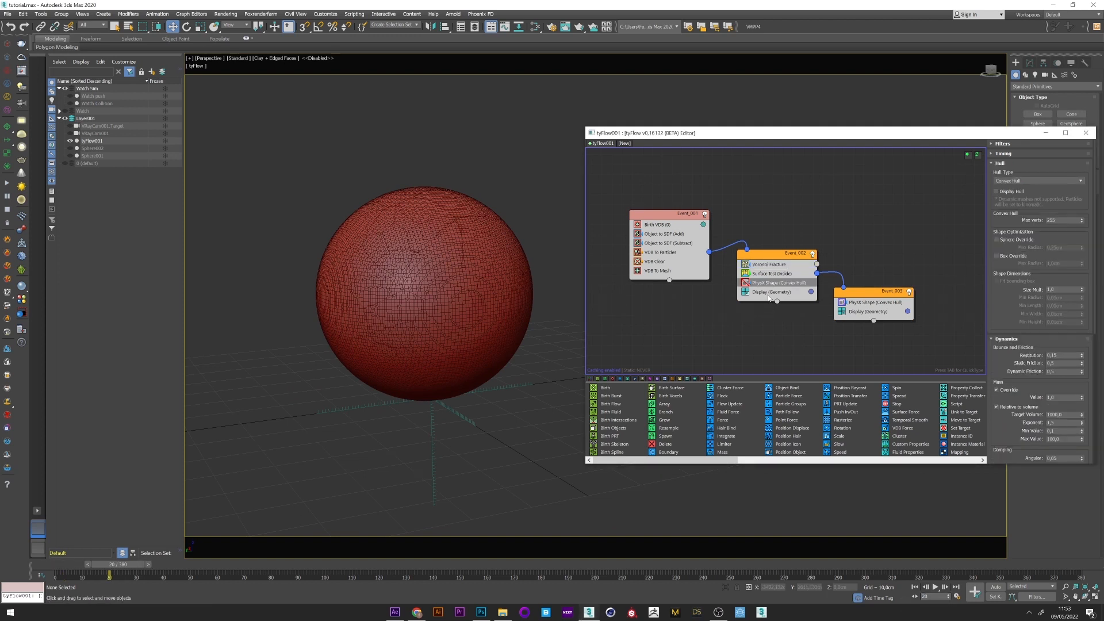
{"action": "left_click", "coordinate": [769, 265]}
{"action": "key", "text": "Tab"}
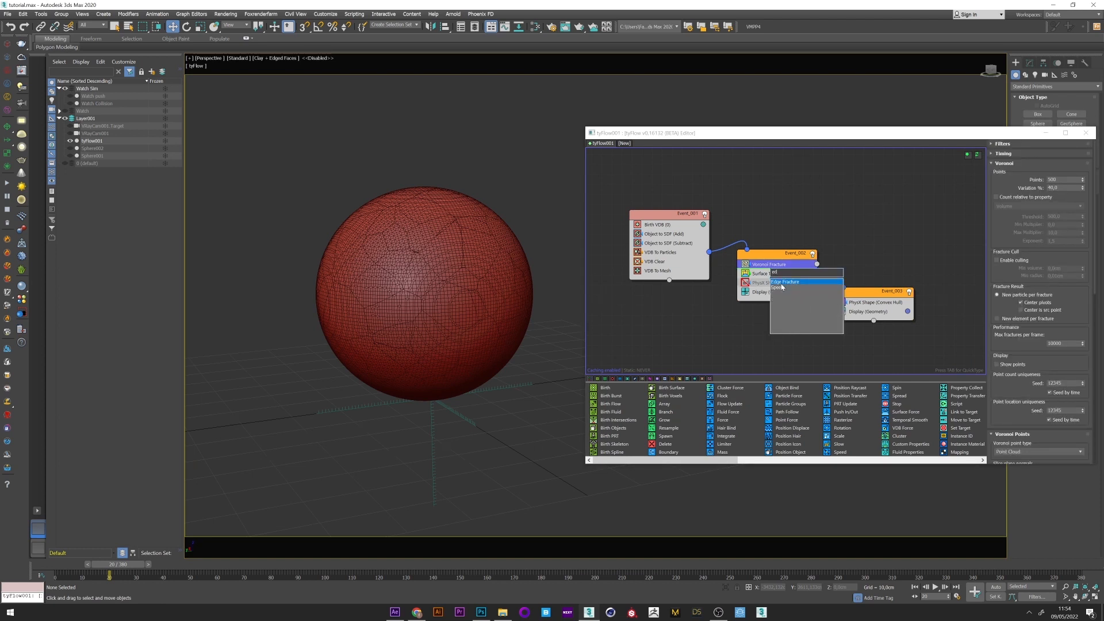
- Add Edge Fracture to Event_002, fracture at corners without centered pivots, and set fractures per corner
{"action": "left_click", "coordinate": [782, 283]}
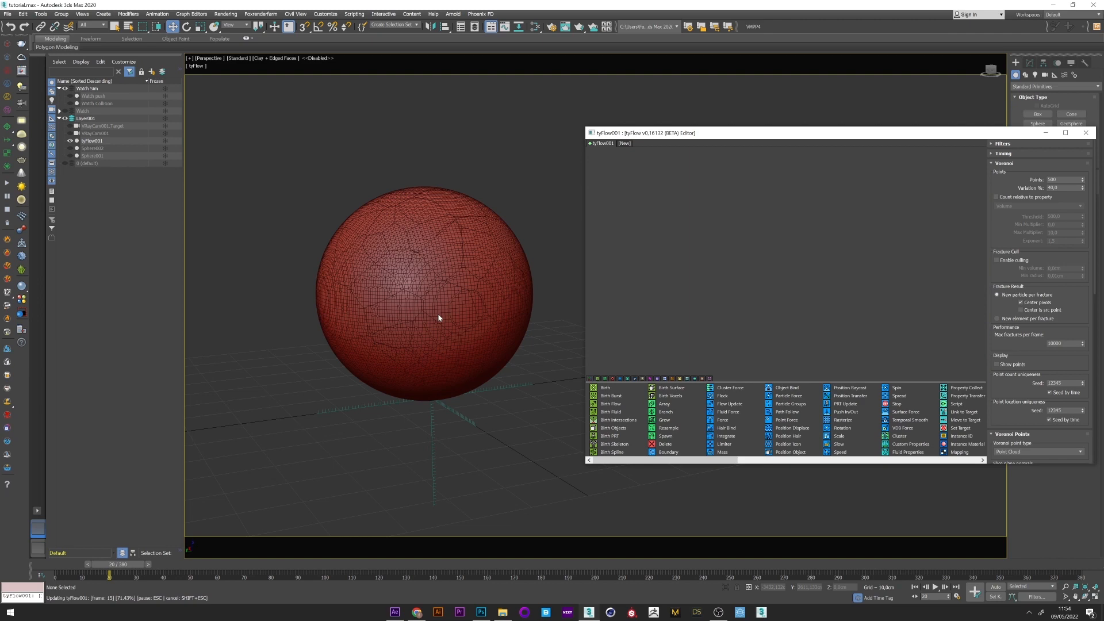
{"action": "scroll", "coordinate": [410, 296], "scroll_direction": "up", "scroll_amount": 2}
{"action": "scroll", "coordinate": [409, 296], "scroll_direction": "up", "scroll_amount": 2}
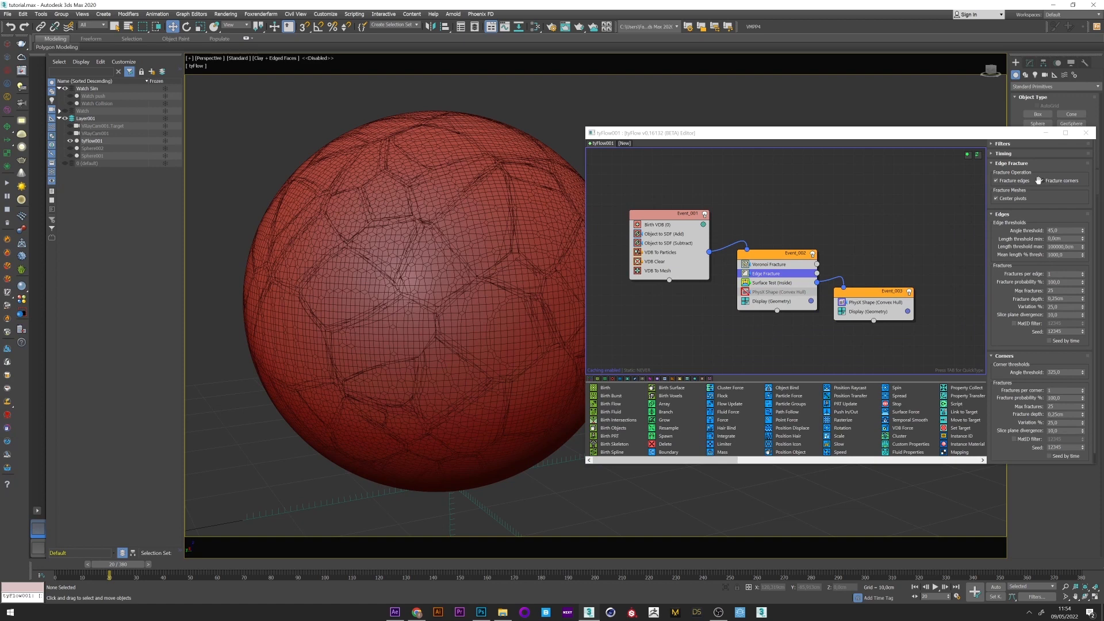
{"action": "left_click", "coordinate": [996, 199]}
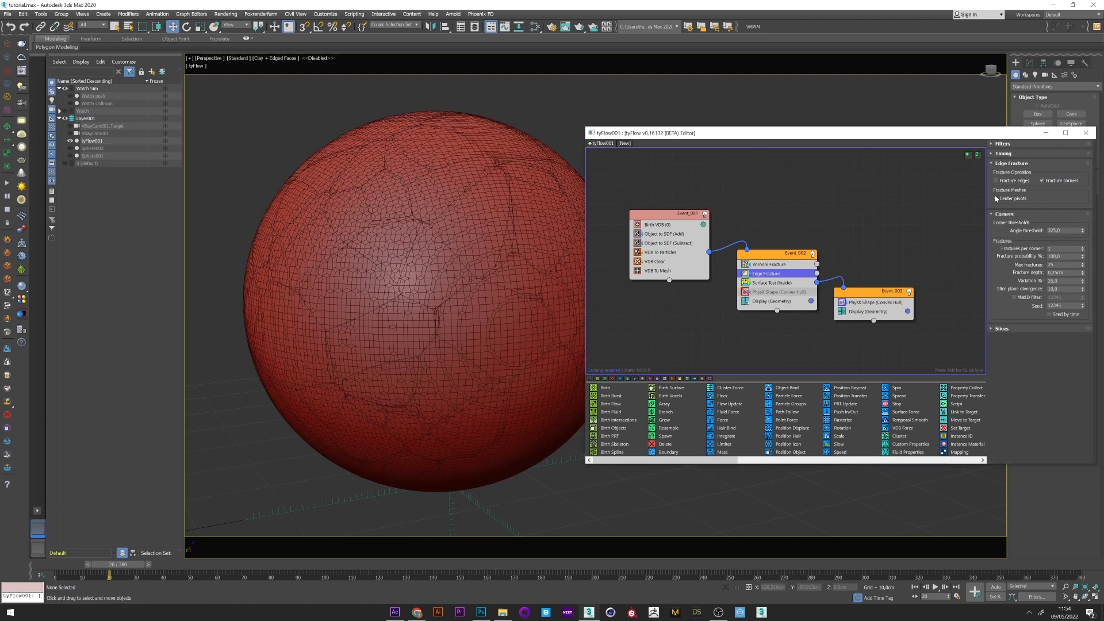
{"action": "left_click", "coordinate": [996, 199]}
{"action": "type", "text": "0,75"}
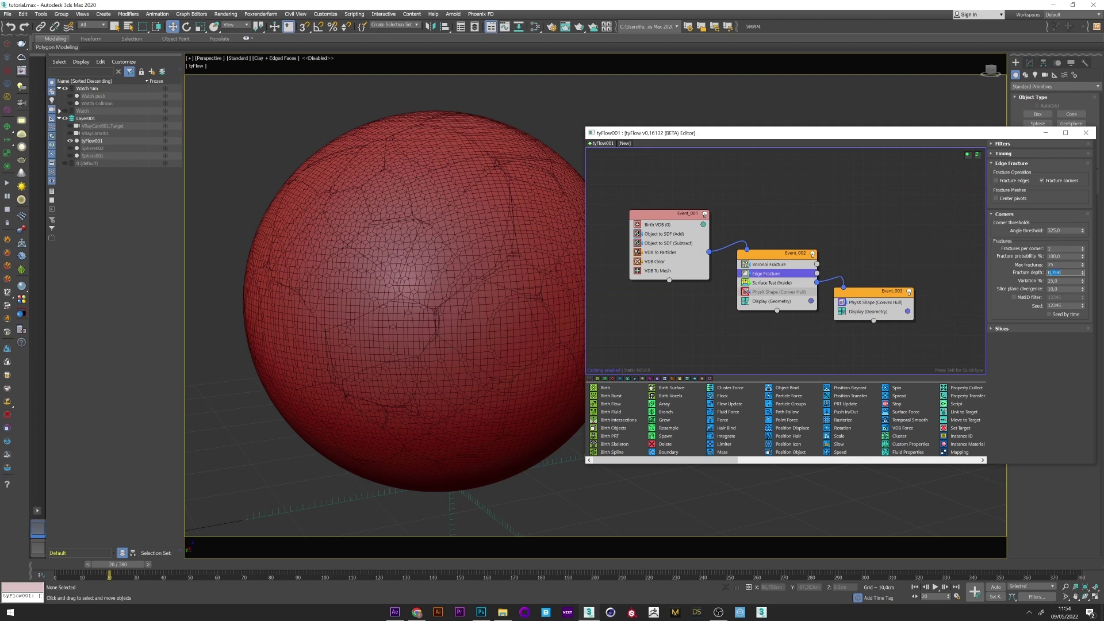
{"action": "key", "text": "Return"}
{"action": "left_click", "coordinate": [1054, 249]}
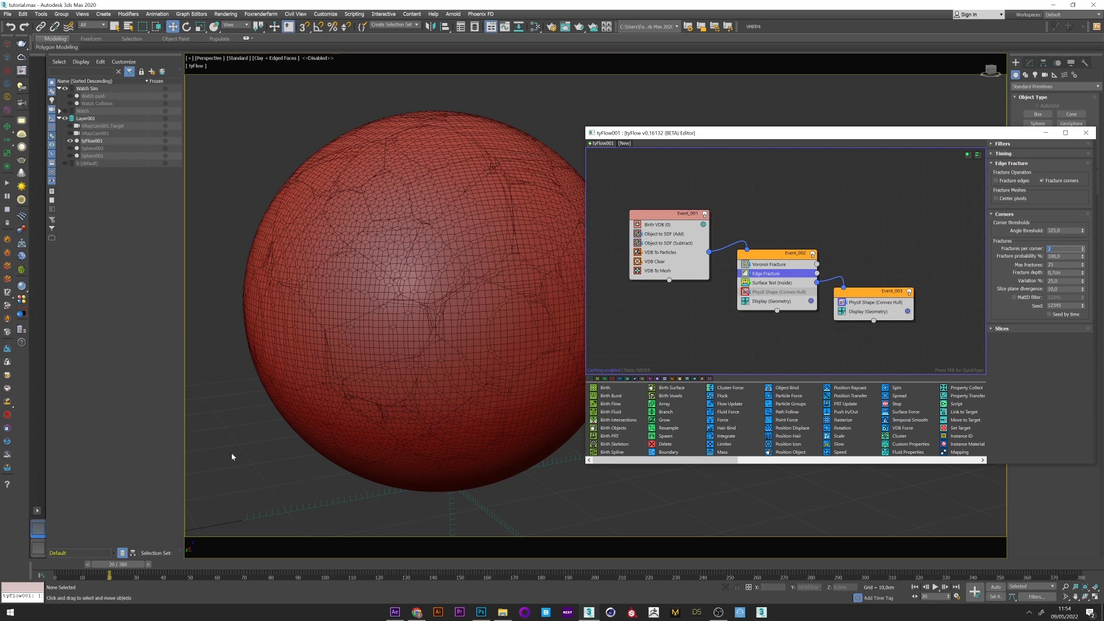
{"action": "scroll", "coordinate": [354, 371], "scroll_direction": "down", "scroll_amount": 4}
- Scrub the timeline back and forth to watch the cracked sphere shatter around the watch
{"action": "left_click", "coordinate": [371, 354]}
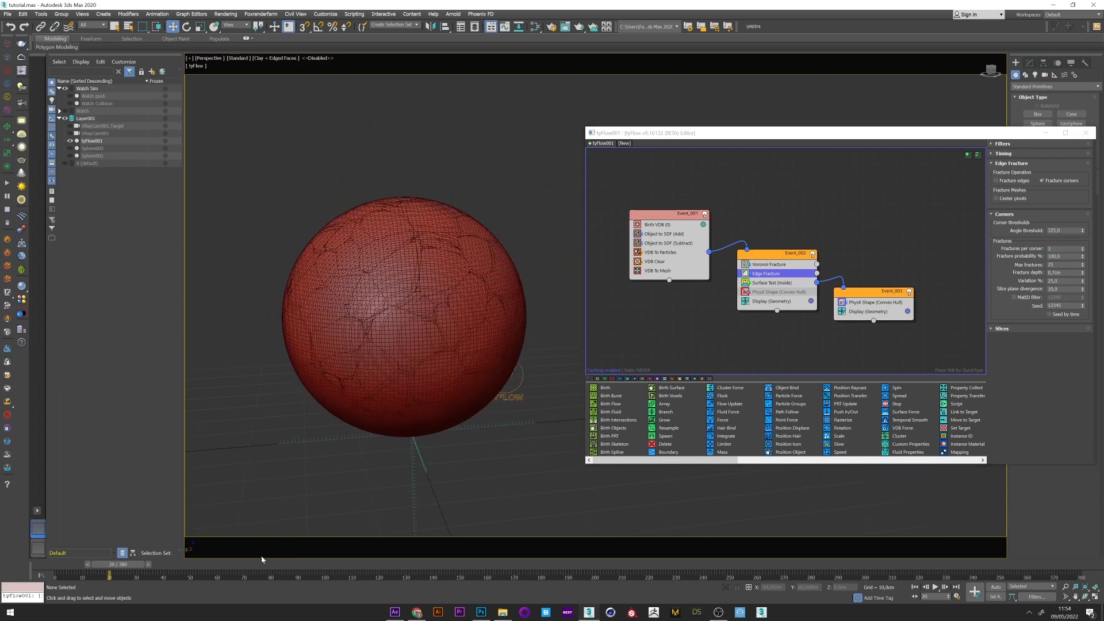
{"action": "left_click_drag", "start_coordinate": [121, 565], "coordinate": [366, 566]}
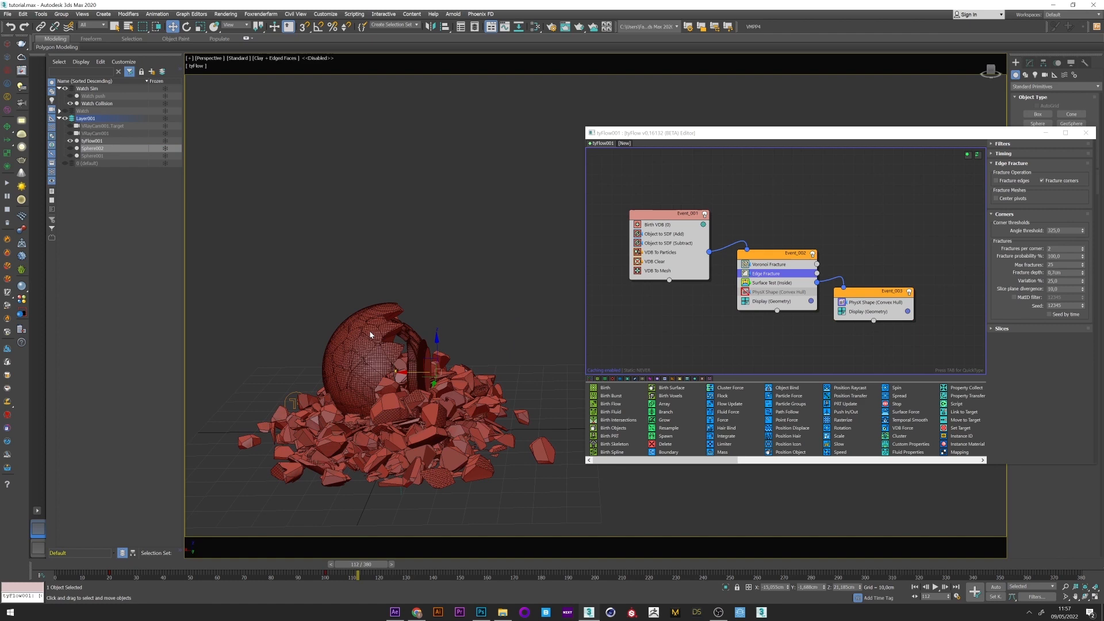
{"action": "scroll", "coordinate": [436, 318], "scroll_direction": "up", "scroll_amount": 4}
{"action": "scroll", "coordinate": [435, 318], "scroll_direction": "down", "scroll_amount": 3}
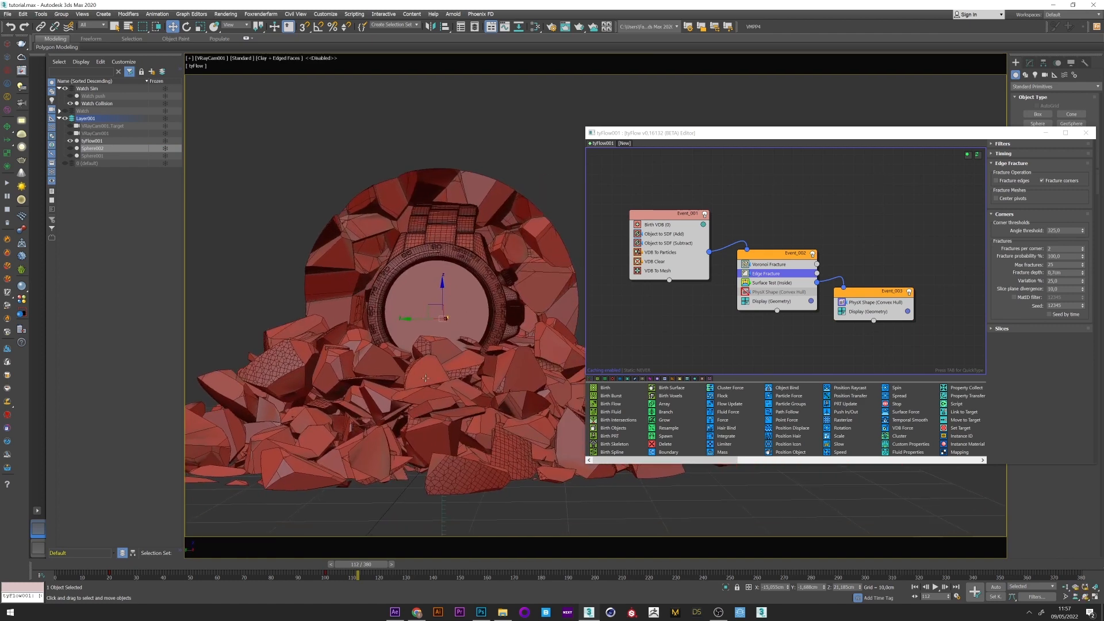
{"action": "left_click_drag", "start_coordinate": [47, 566], "coordinate": [303, 565]}
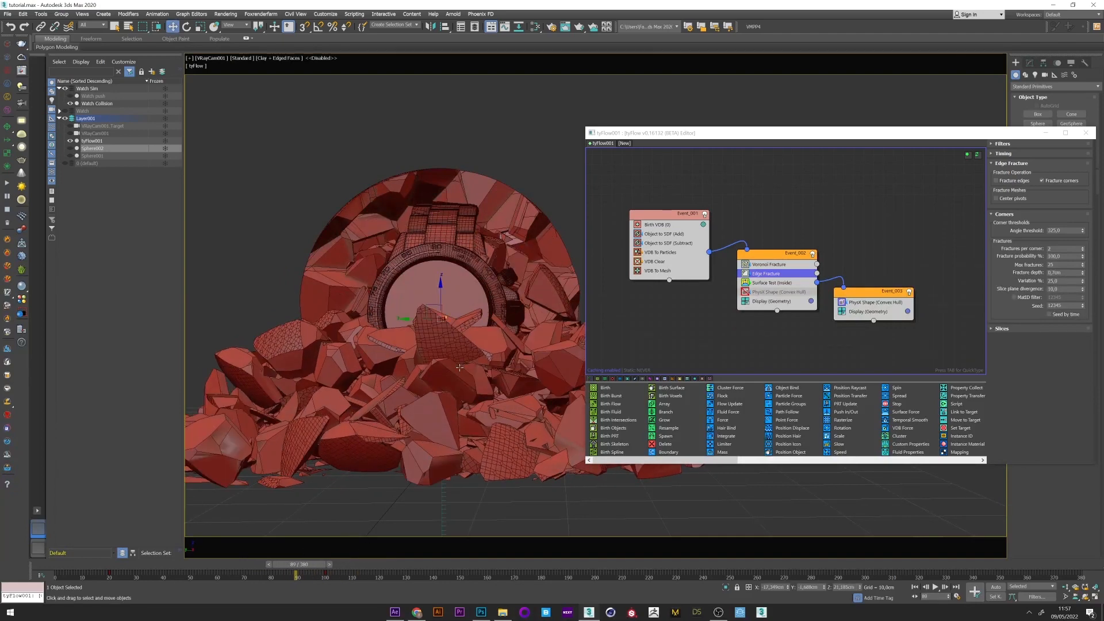
{"action": "mouse_move", "coordinate": [121, 570]}
{"action": "left_mouse_down"}
{"action": "mouse_move", "coordinate": [334, 566]}
{"action": "mouse_move", "coordinate": [215, 564]}
{"action": "left_mouse_up"}
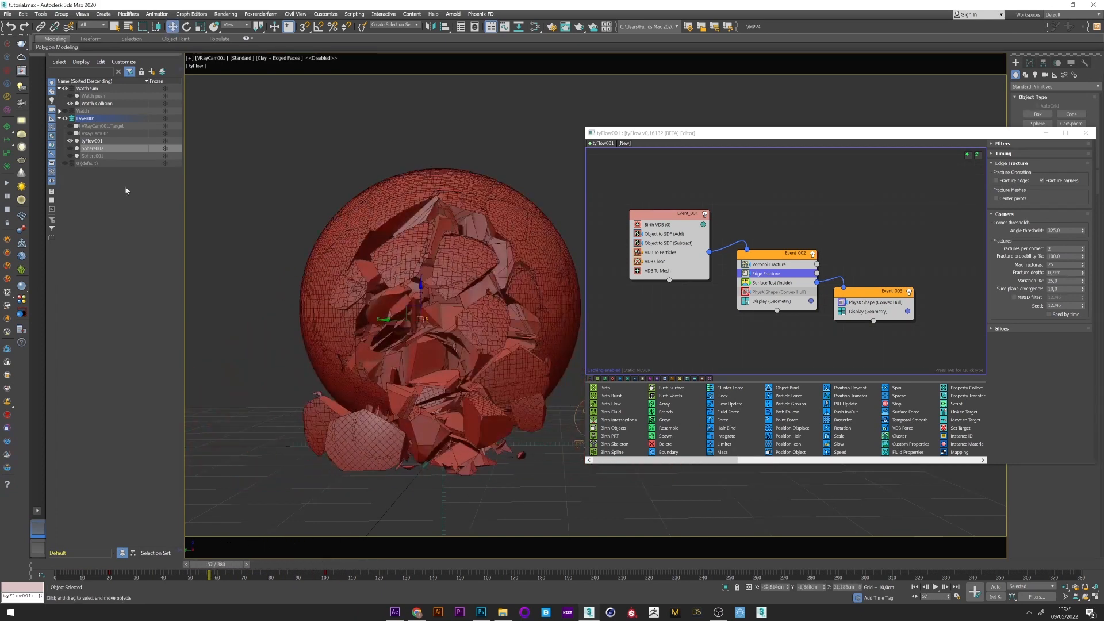
- On tyFlow001 enable the simulation retimer By speed, edit Speed %, and scrub to see the retimed shattering
{"action": "left_click", "coordinate": [95, 141]}
{"action": "left_click_drag", "start_coordinate": [988, 133], "coordinate": [914, 129]}
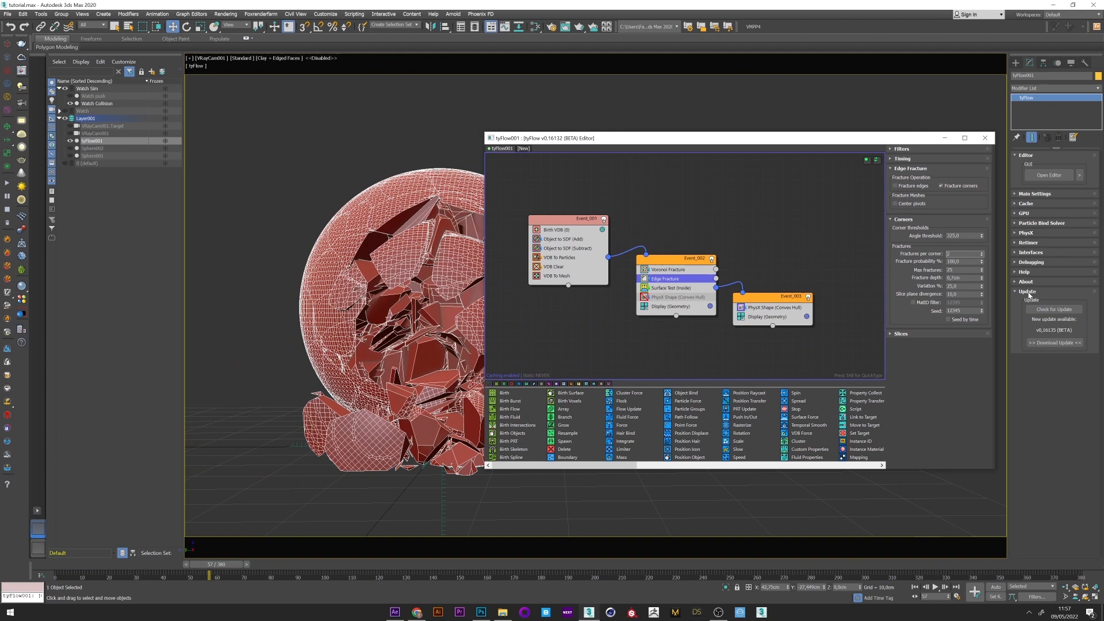
{"action": "left_click", "coordinate": [1031, 244]}
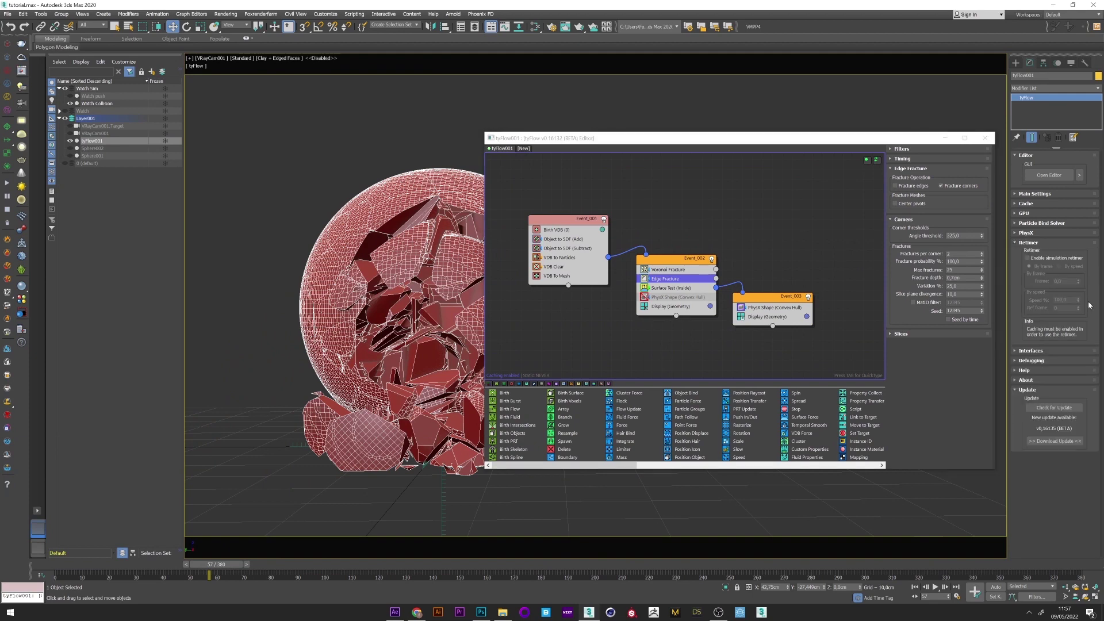
{"action": "left_click", "coordinate": [1029, 258]}
{"action": "left_click", "coordinate": [1068, 267]}
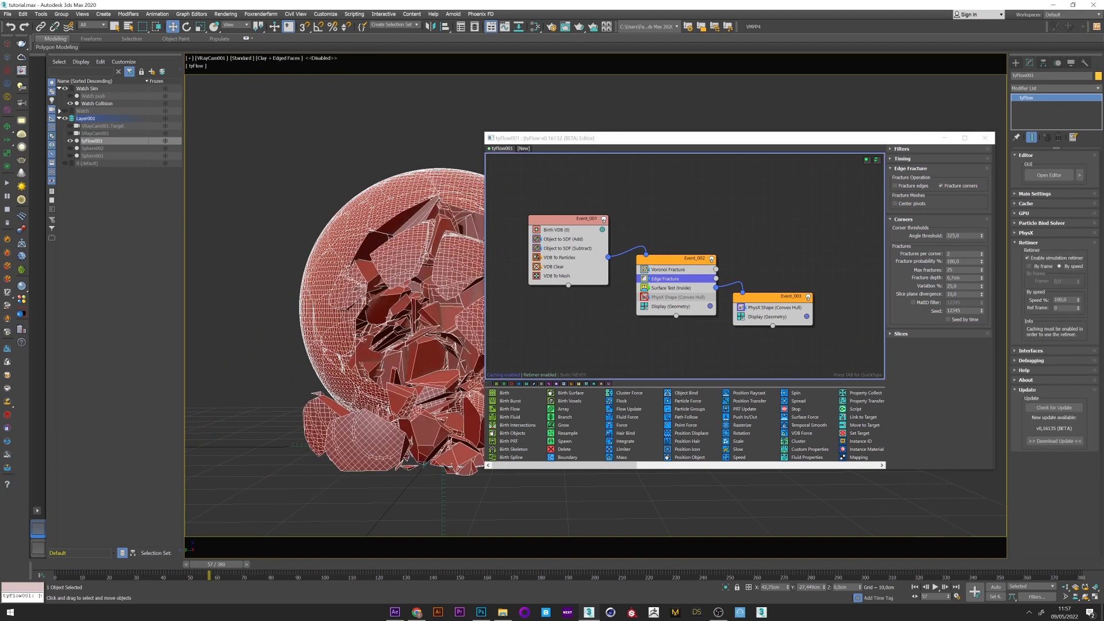
{"action": "double_click", "coordinate": [1060, 299]}
{"action": "type", "text": "75"}
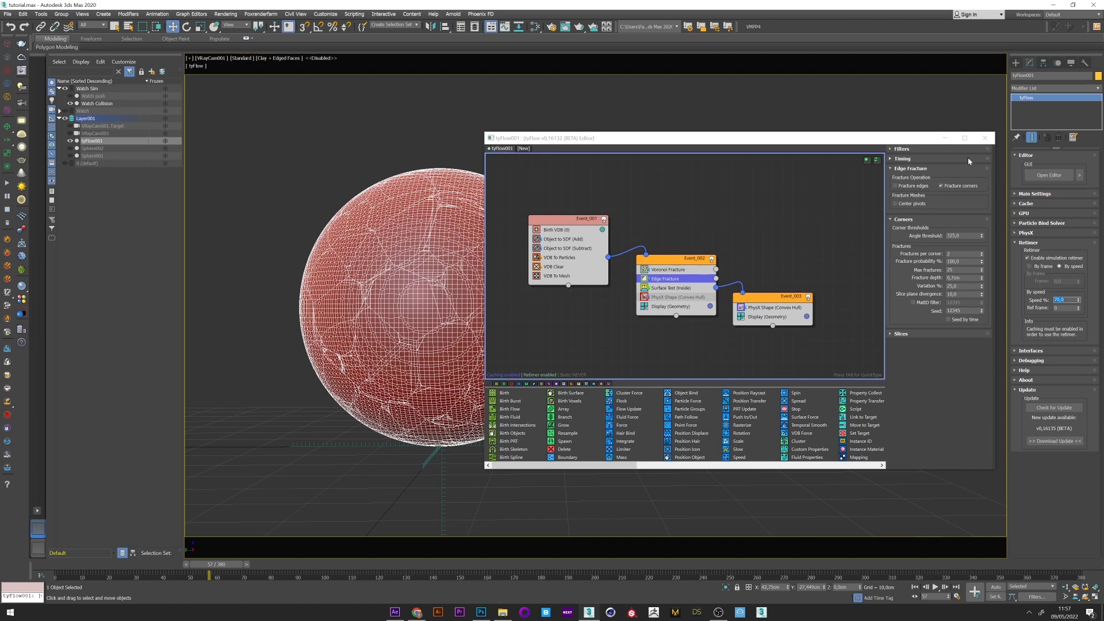
{"action": "left_click", "coordinate": [947, 137]}
{"action": "left_click_drag", "start_coordinate": [217, 564], "coordinate": [353, 562]}
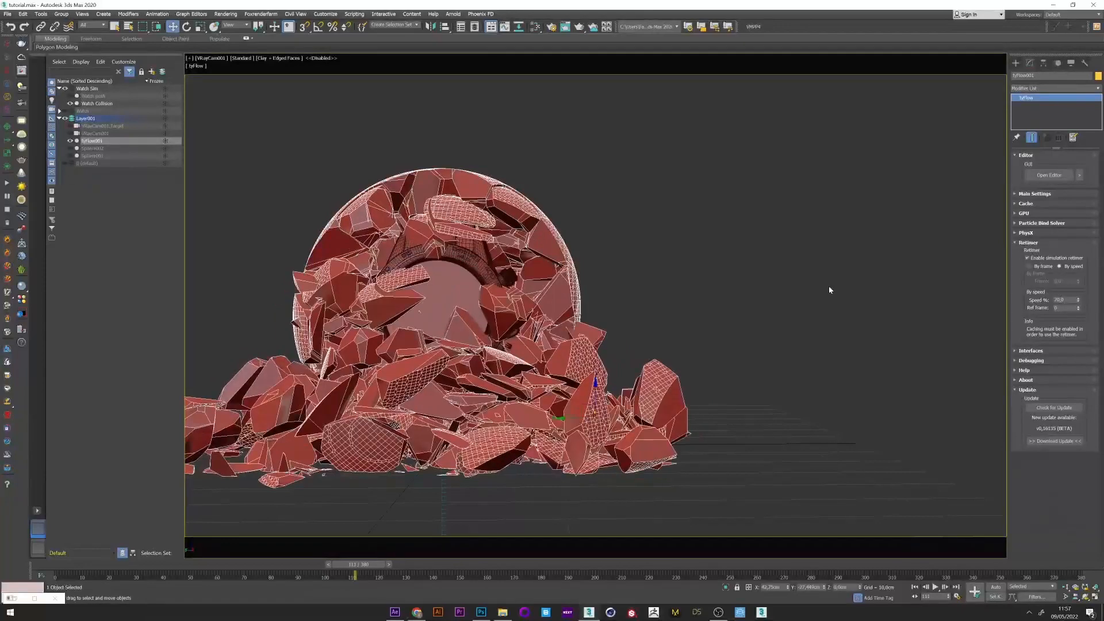
{"action": "left_click", "coordinate": [659, 200]}
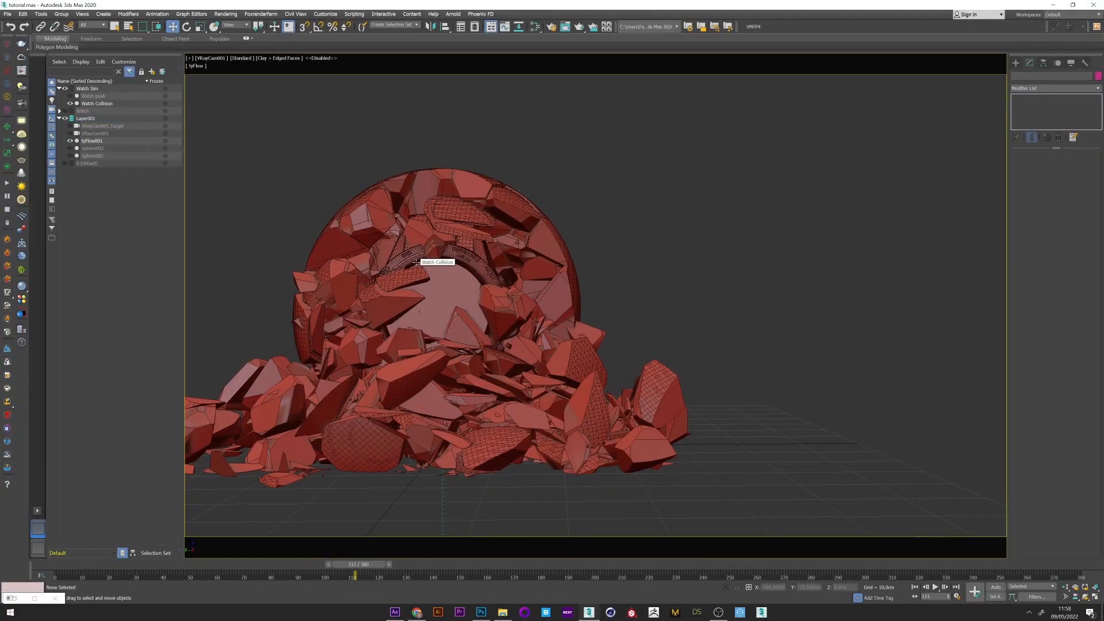
{"action": "scroll", "coordinate": [418, 262], "scroll_direction": "up", "scroll_amount": 3}
{"action": "middle_click_drag", "start_coordinate": [346, 242], "coordinate": [470, 266], "text": "alt"}
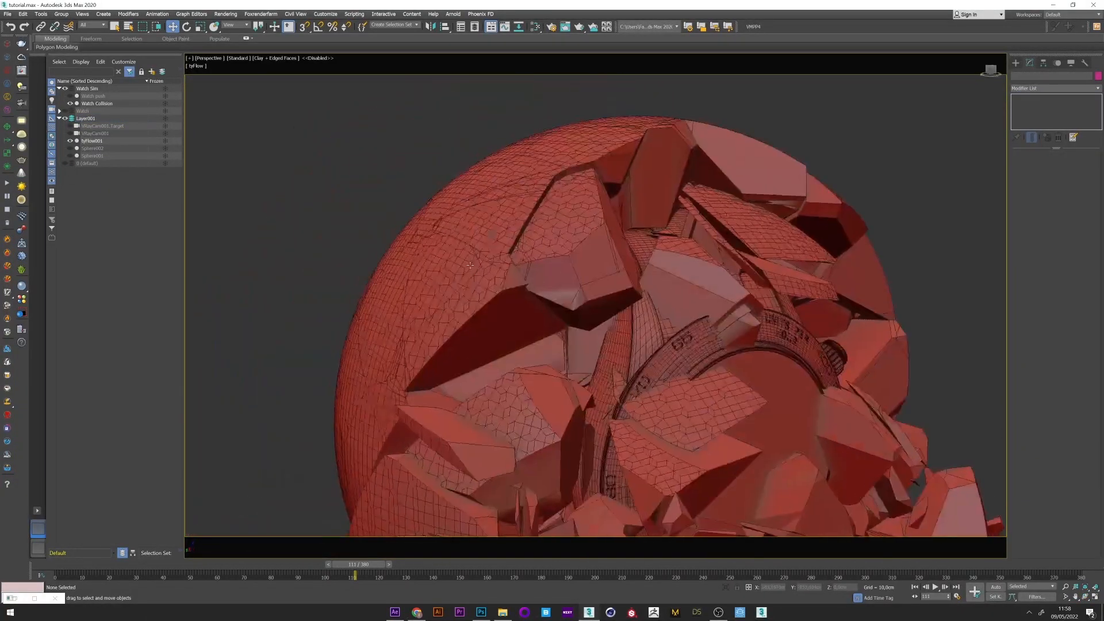
{"action": "middle_click_drag", "start_coordinate": [698, 361], "coordinate": [636, 325], "text": "alt"}
{"action": "scroll", "coordinate": [665, 346], "scroll_direction": "down", "scroll_amount": 4}
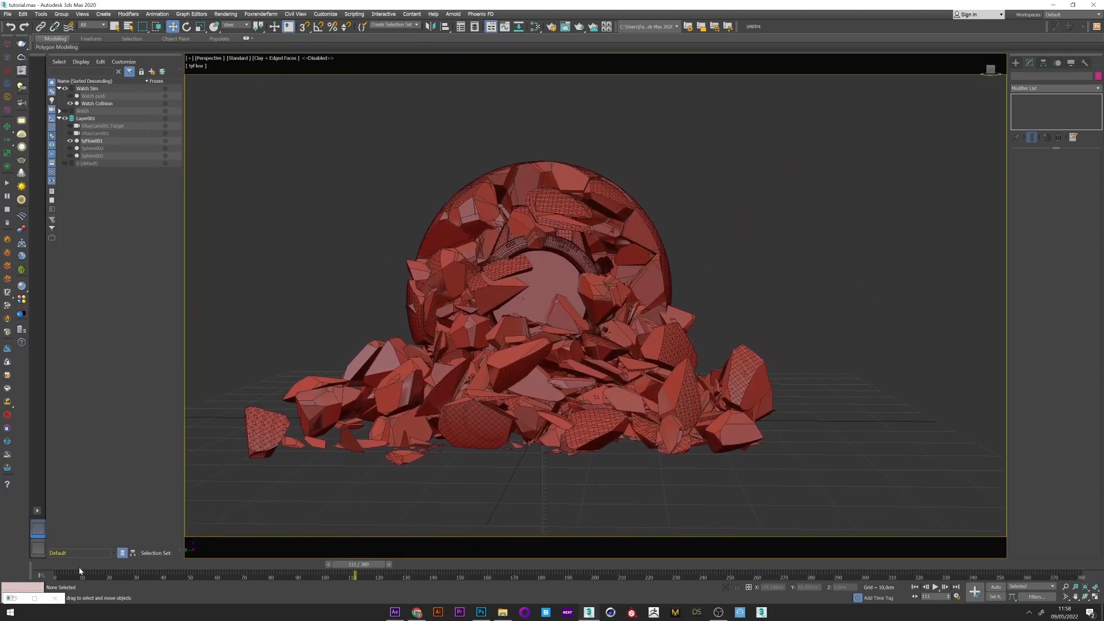
{"action": "left_click_drag", "start_coordinate": [80, 572], "coordinate": [403, 569]}
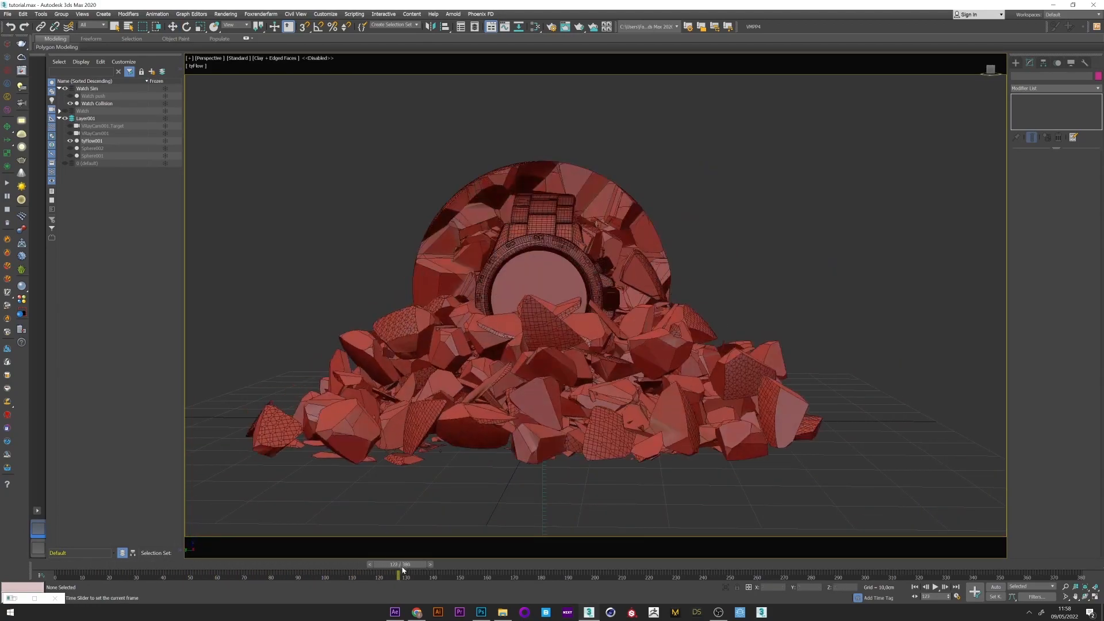
{"action": "key", "text": "w"}
{"action": "scroll", "coordinate": [550, 363], "scroll_direction": "up", "scroll_amount": 2}
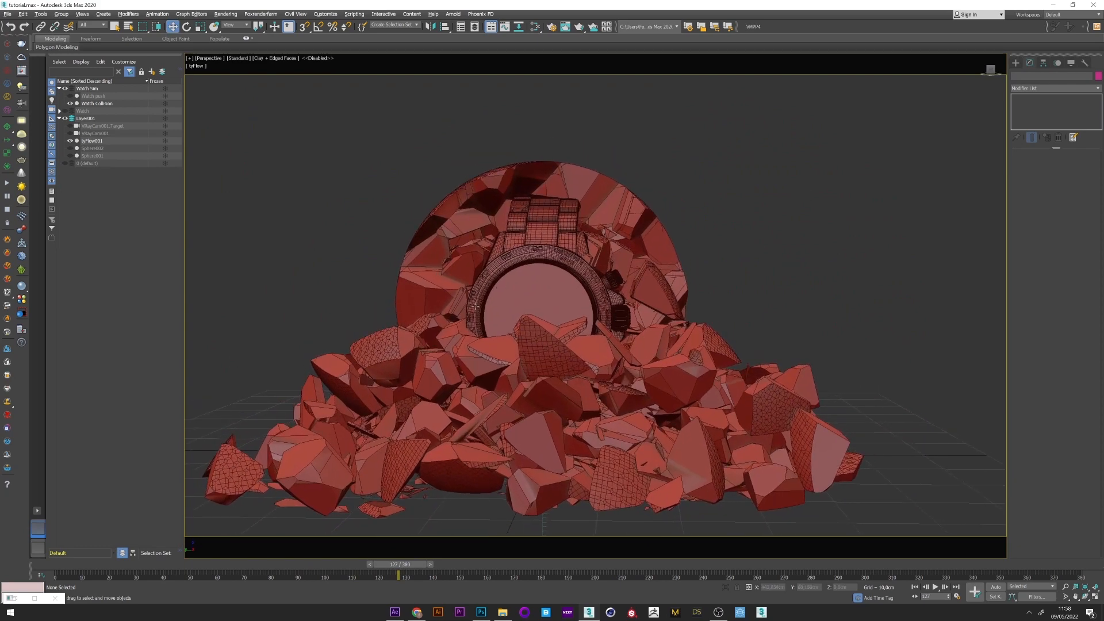
- Add a PhysX Collision operator after PhysX Shape in Event_003
{"action": "left_click", "coordinate": [35, 598]}
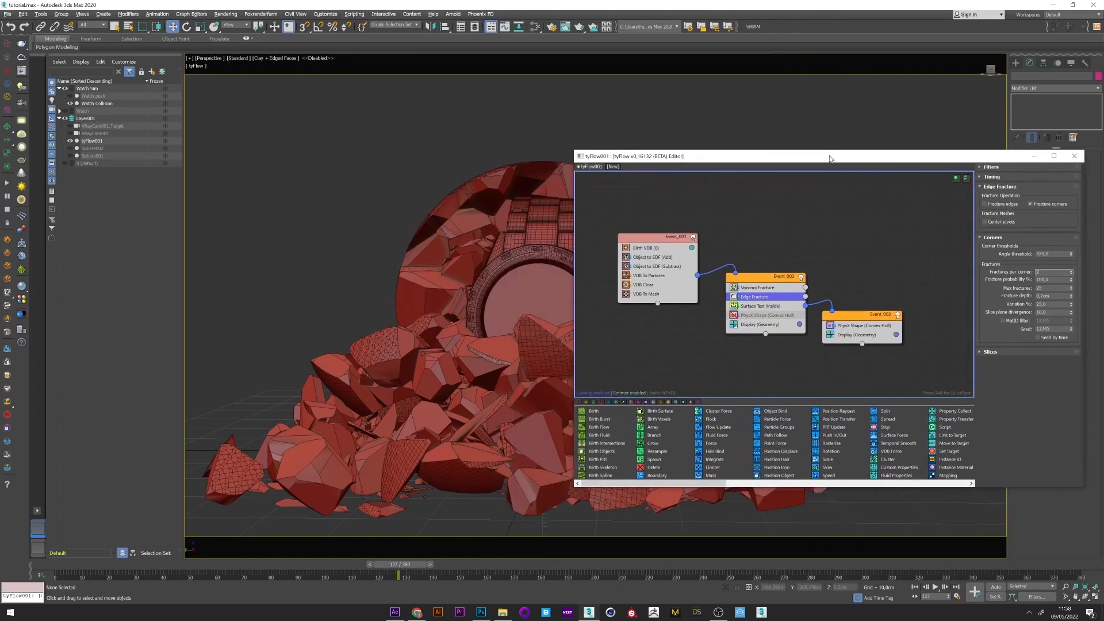
{"action": "middle_click_drag", "start_coordinate": [507, 214], "coordinate": [432, 221], "text": "alt"}
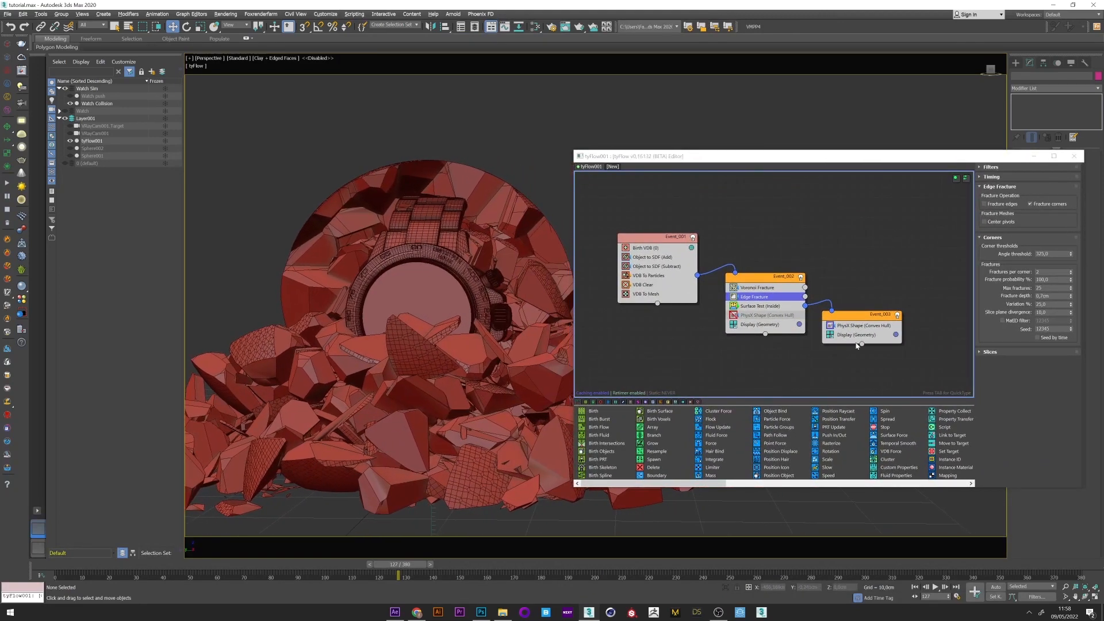
{"action": "left_click", "coordinate": [848, 327]}
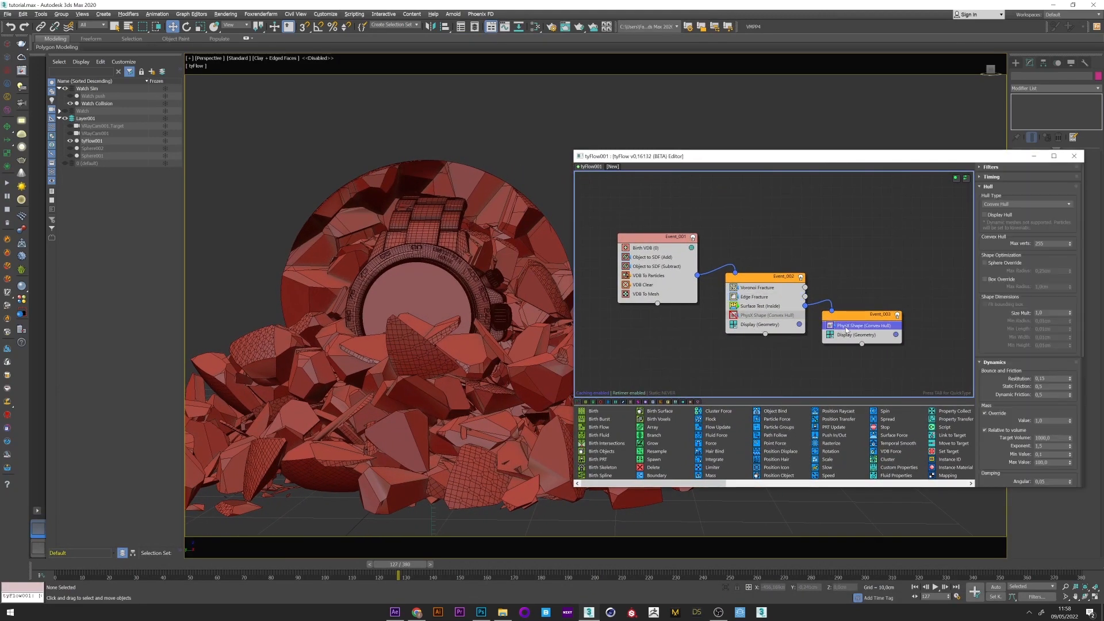
{"action": "key", "text": "Tab"}
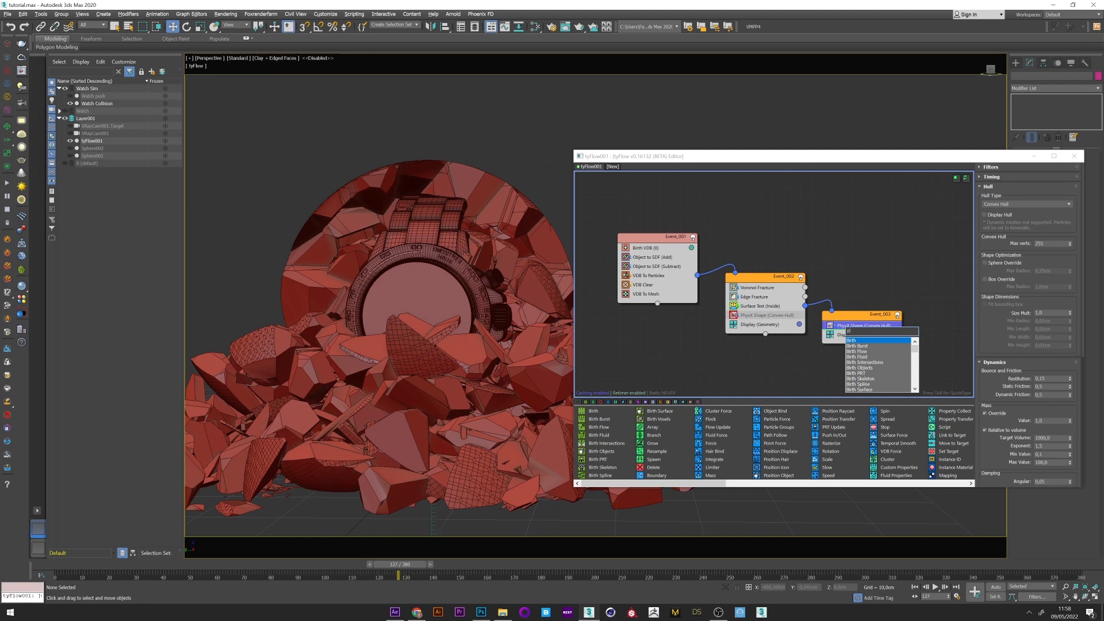
{"action": "type", "text": "h"}
{"action": "left_click", "coordinate": [866, 369]}
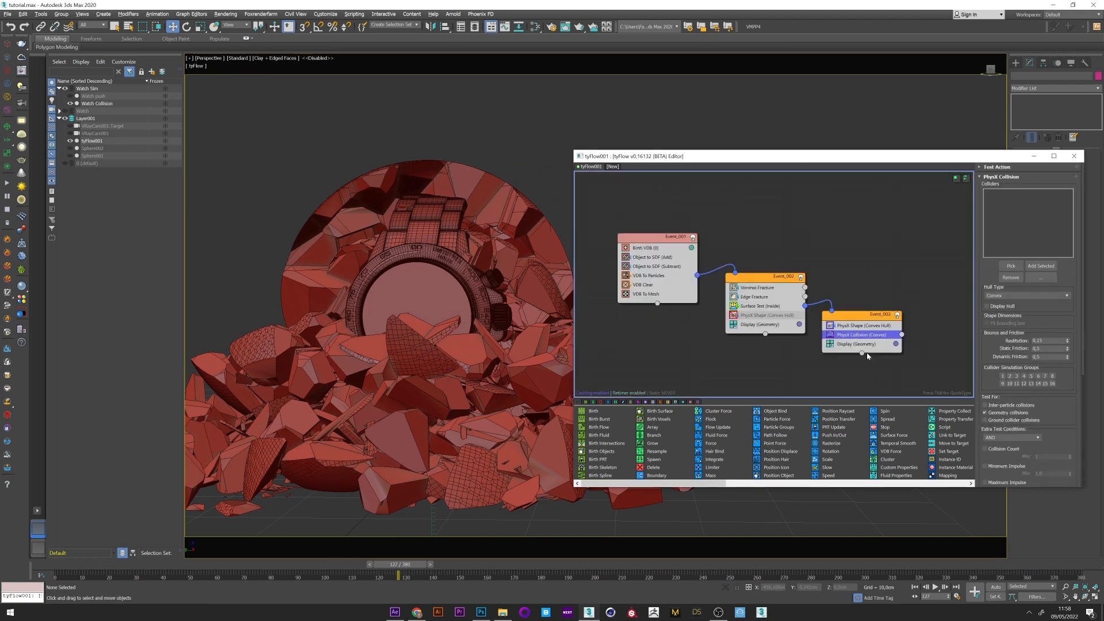
- Pick Watch Collision as the collider and scrub to frame 25 to check
{"action": "left_click", "coordinate": [55, 570]}
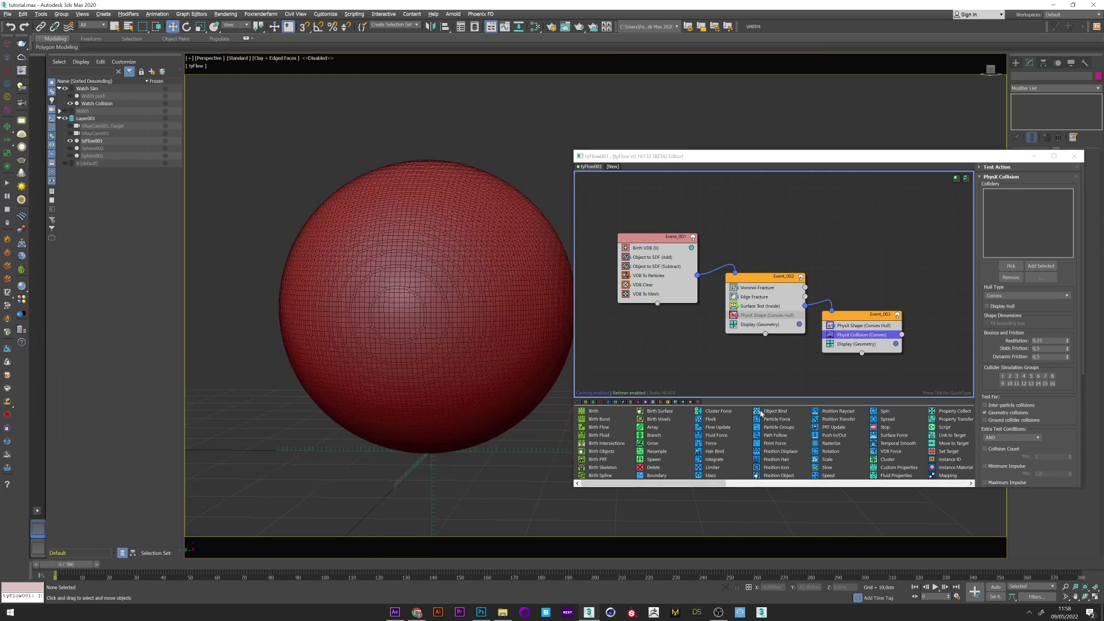
{"action": "left_click", "coordinate": [1011, 266]}
{"action": "left_click", "coordinate": [86, 103]}
{"action": "mouse_move", "coordinate": [142, 565]}
{"action": "left_mouse_down"}
{"action": "mouse_move", "coordinate": [131, 569]}
{"action": "mouse_move", "coordinate": [177, 566]}
{"action": "left_mouse_up"}
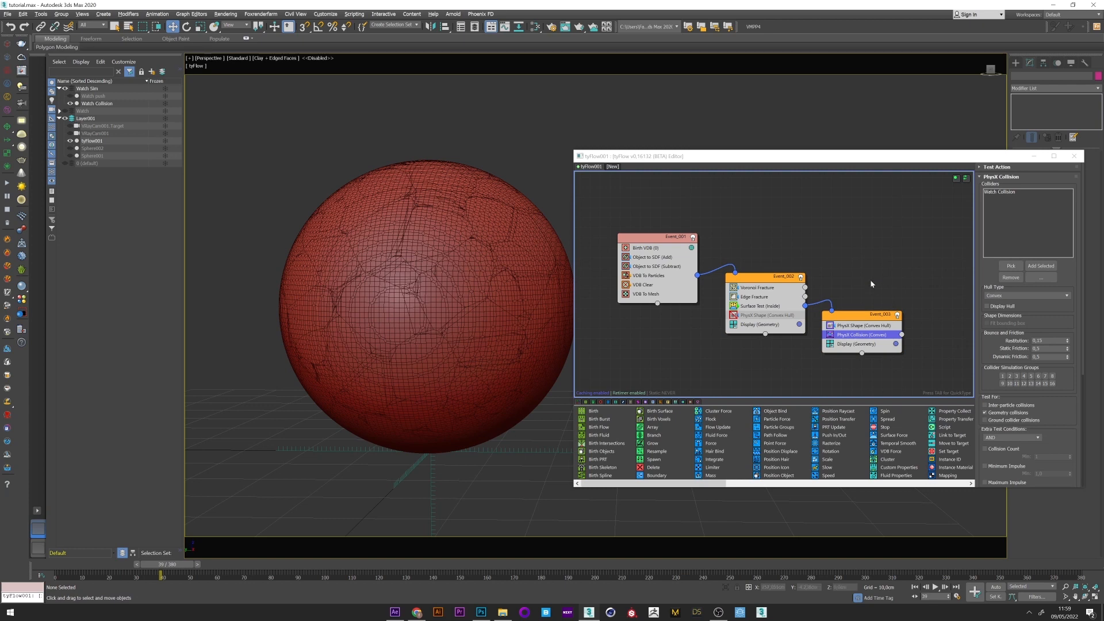
{"action": "key", "text": "F3"}
{"action": "key", "text": "F3"}
{"action": "scroll", "coordinate": [1078, 282], "scroll_direction": "down", "scroll_amount": 3}
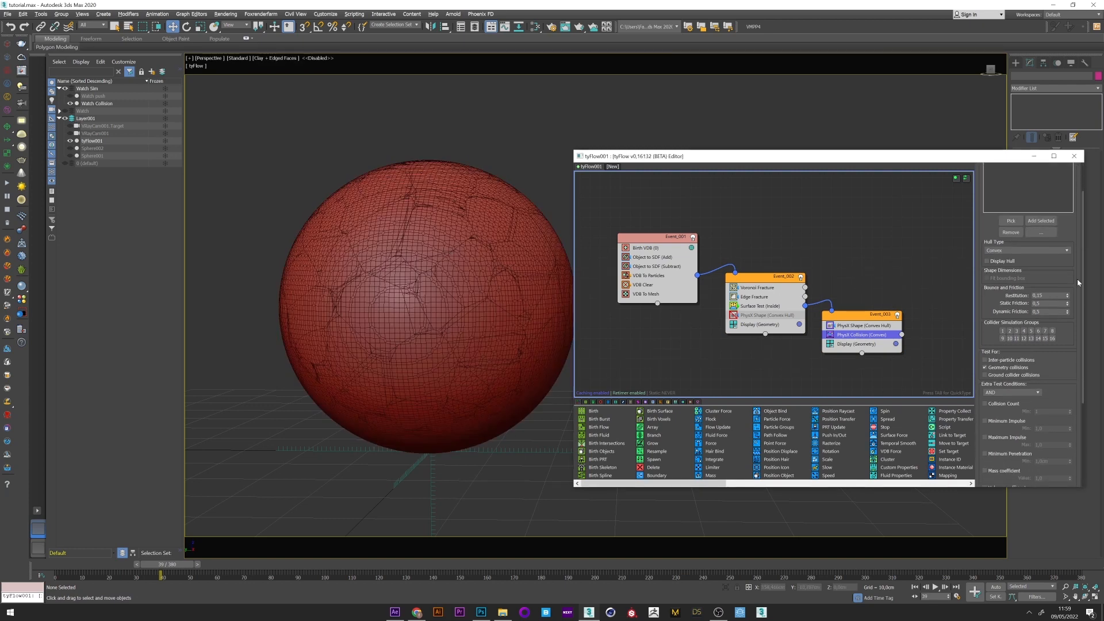
{"action": "scroll", "coordinate": [1078, 282], "scroll_direction": "up", "scroll_amount": 1}
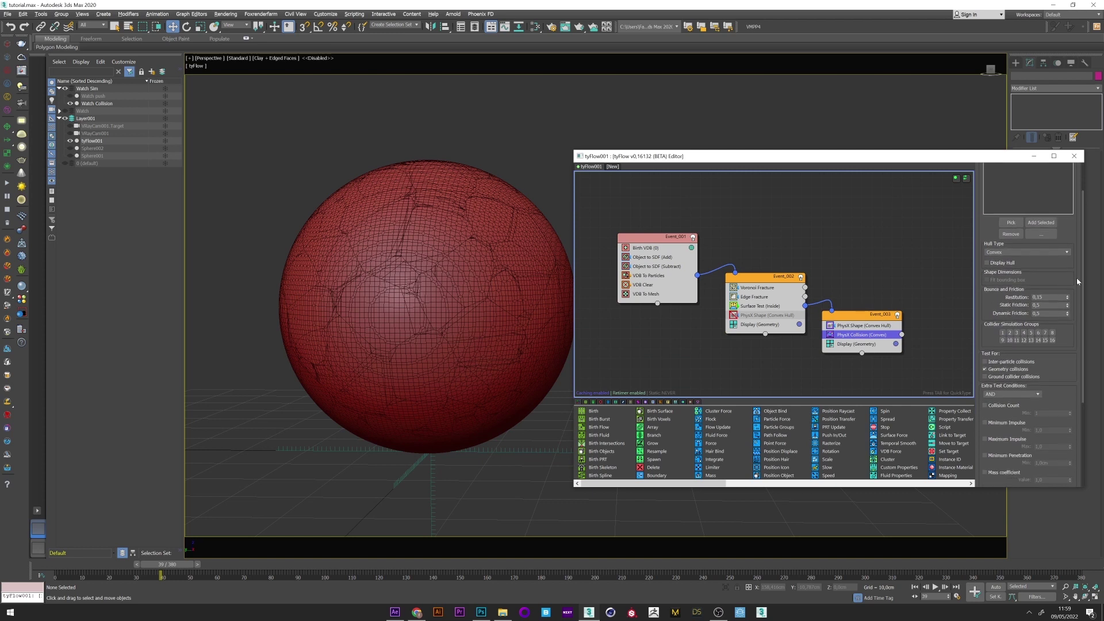
{"action": "left_click", "coordinate": [1012, 255]}
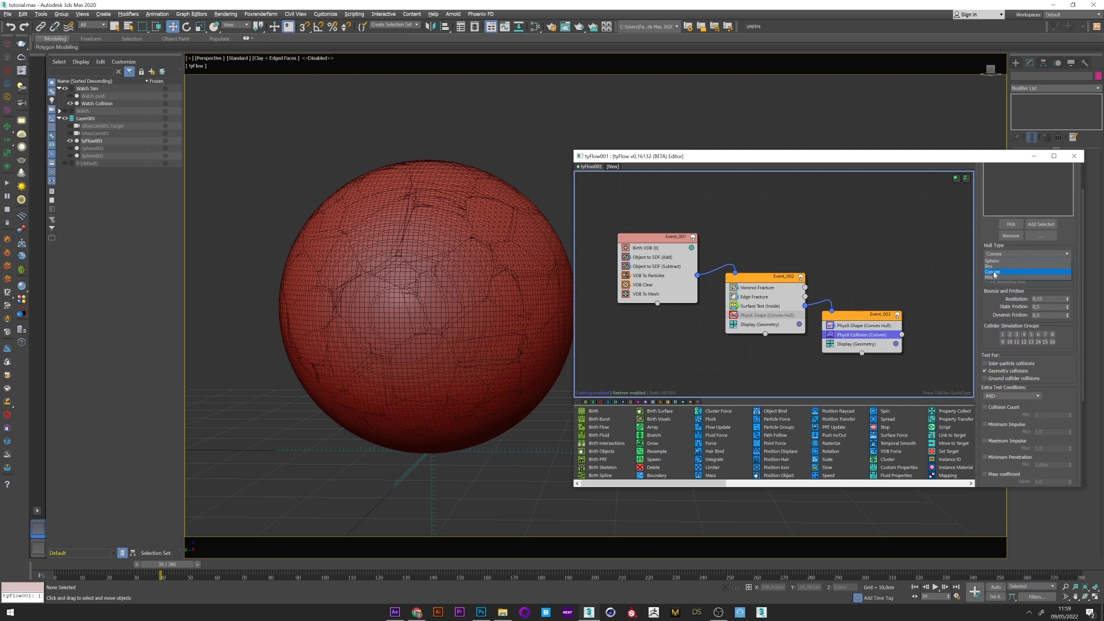
{"action": "left_click", "coordinate": [995, 272]}
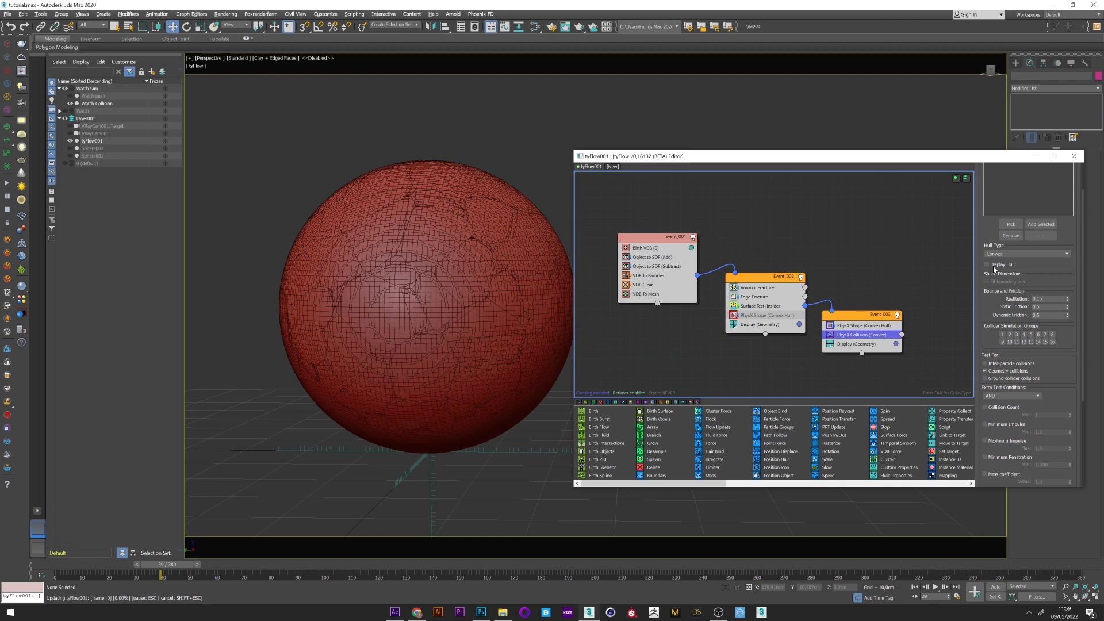
{"action": "left_click", "coordinate": [987, 265]}
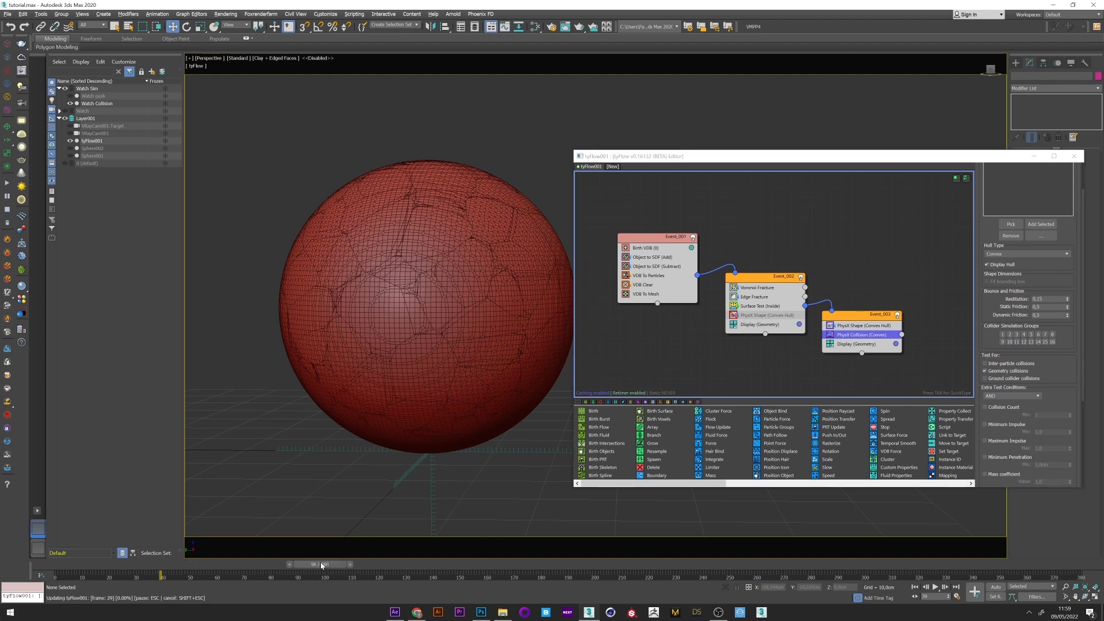
{"action": "left_click", "coordinate": [316, 564]}
{"action": "mouse_move", "coordinate": [315, 565]}
{"action": "left_mouse_down"}
{"action": "mouse_move", "coordinate": [304, 565]}
{"action": "mouse_move", "coordinate": [324, 565]}
{"action": "left_mouse_up"}
{"action": "scroll", "coordinate": [372, 268], "scroll_direction": "up", "scroll_amount": 3}
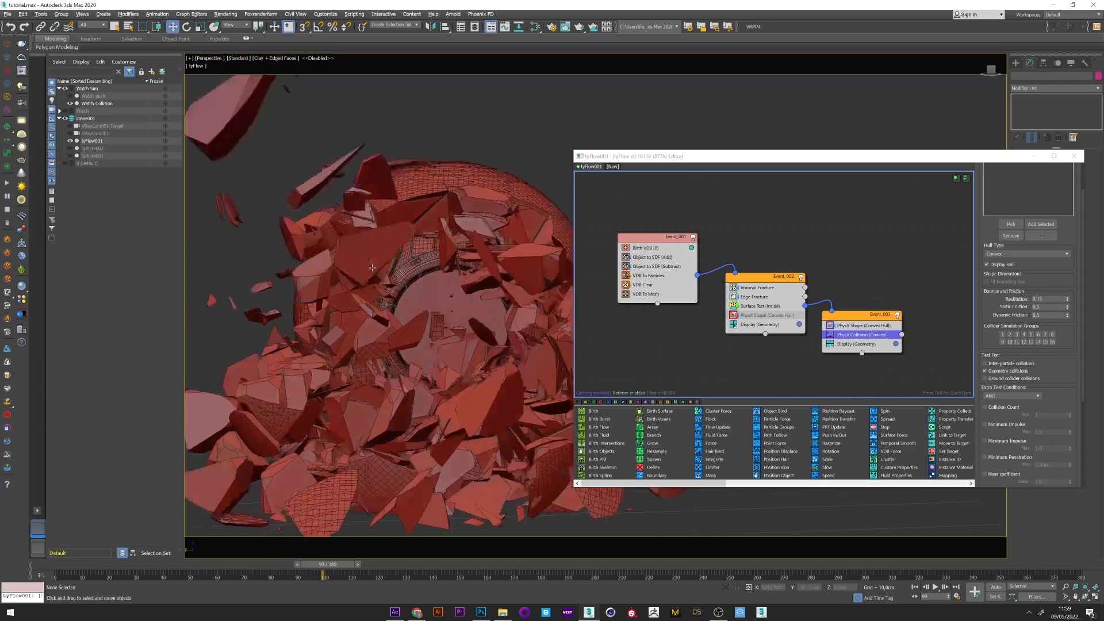
{"action": "scroll", "coordinate": [372, 268], "scroll_direction": "down", "scroll_amount": 2}
{"action": "scroll", "coordinate": [373, 268], "scroll_direction": "up", "scroll_amount": 5}
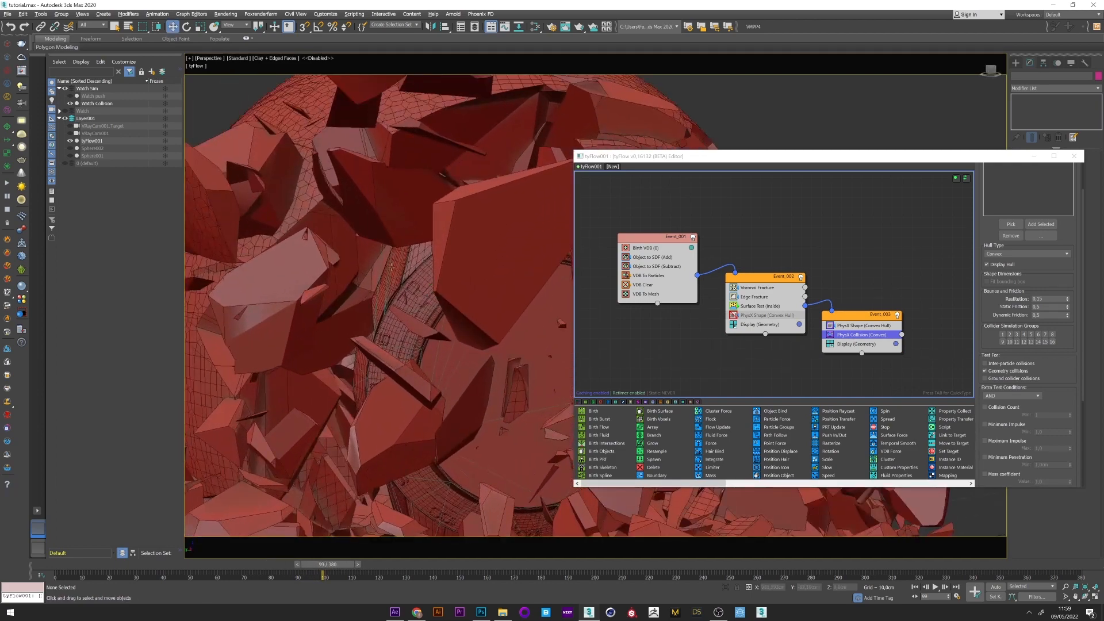
{"action": "middle_click_drag", "start_coordinate": [390, 269], "coordinate": [429, 302], "text": "alt"}
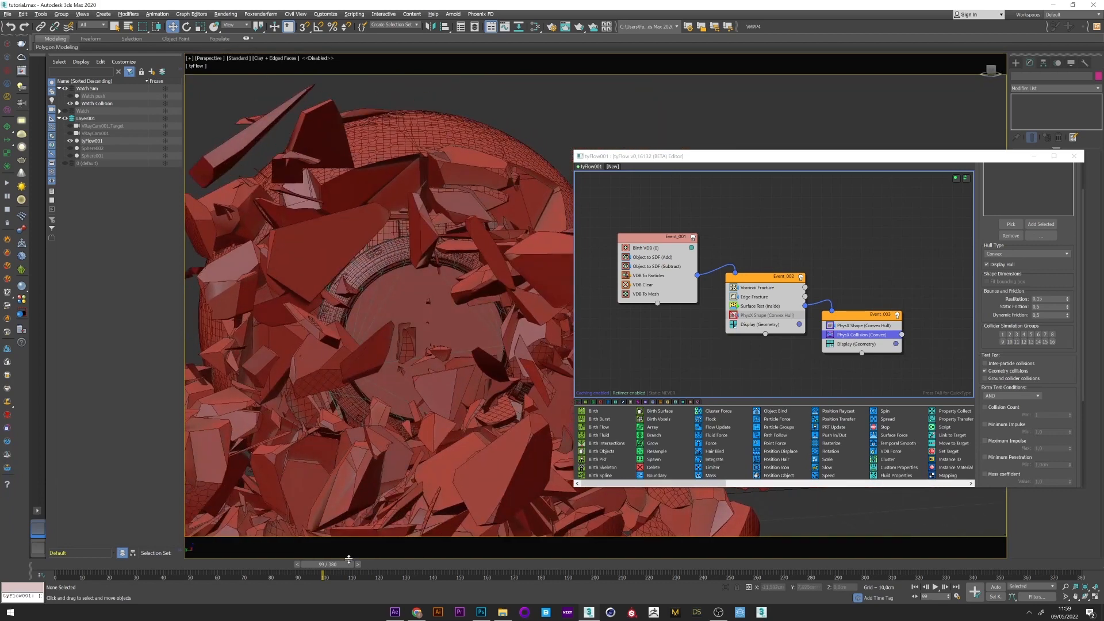
{"action": "left_click_drag", "start_coordinate": [349, 563], "coordinate": [388, 564]}
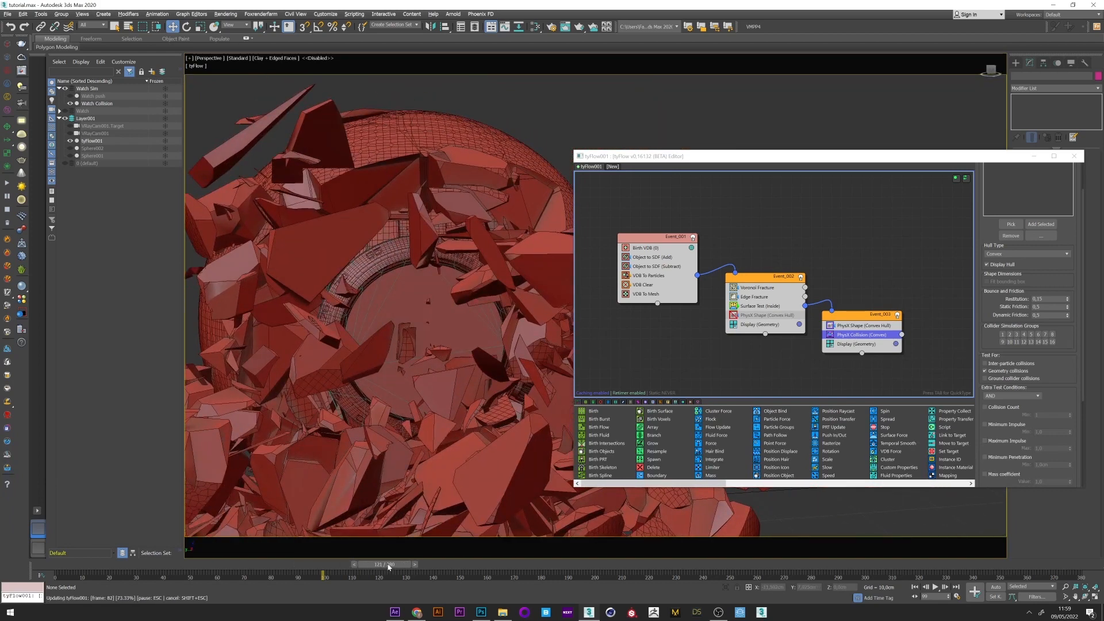
{"action": "middle_click_drag", "start_coordinate": [317, 346], "coordinate": [381, 221], "text": "alt"}
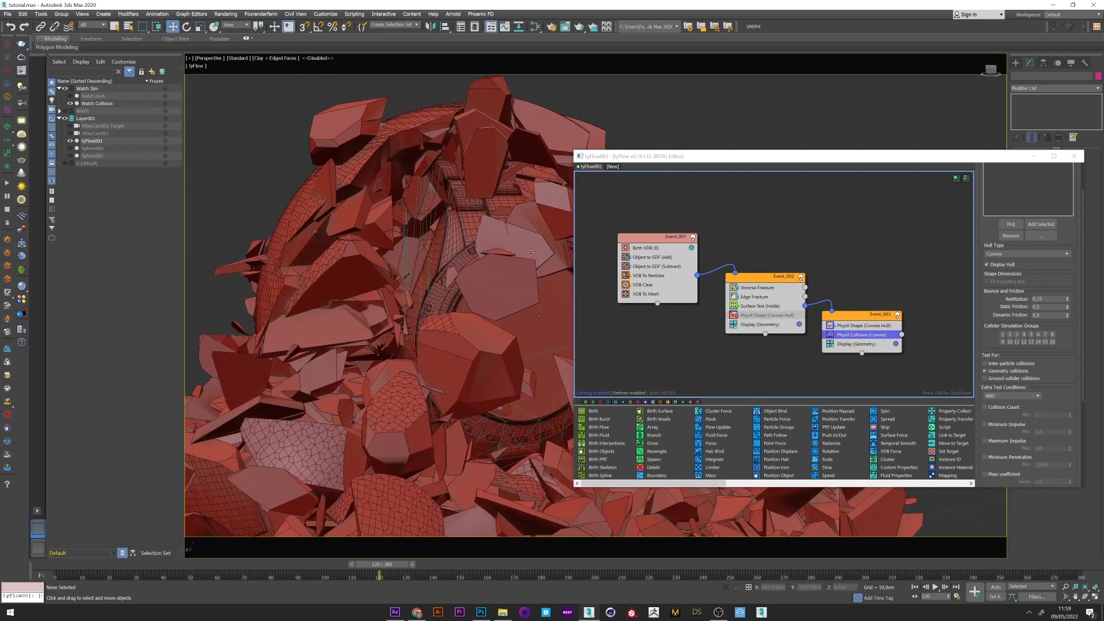
- Set the PhysX Collision Hull Type to Mesh and scrub to about frame 180 to inspect the pile
{"action": "left_click", "coordinate": [999, 256]}
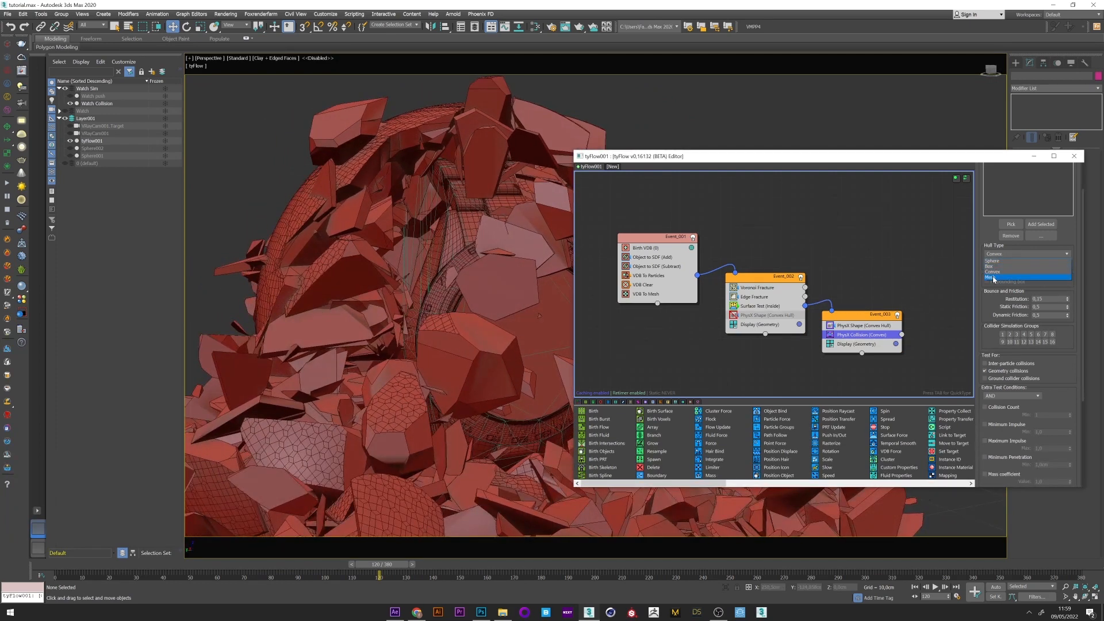
{"action": "left_click", "coordinate": [994, 278]}
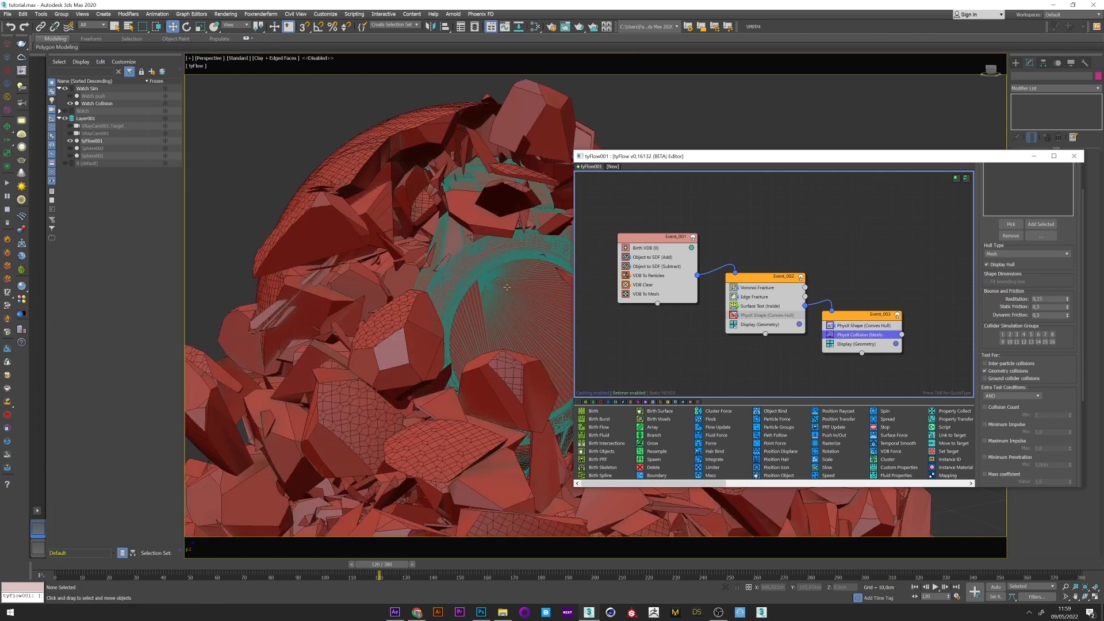
{"action": "middle_click_drag", "start_coordinate": [506, 287], "coordinate": [373, 239], "text": "alt"}
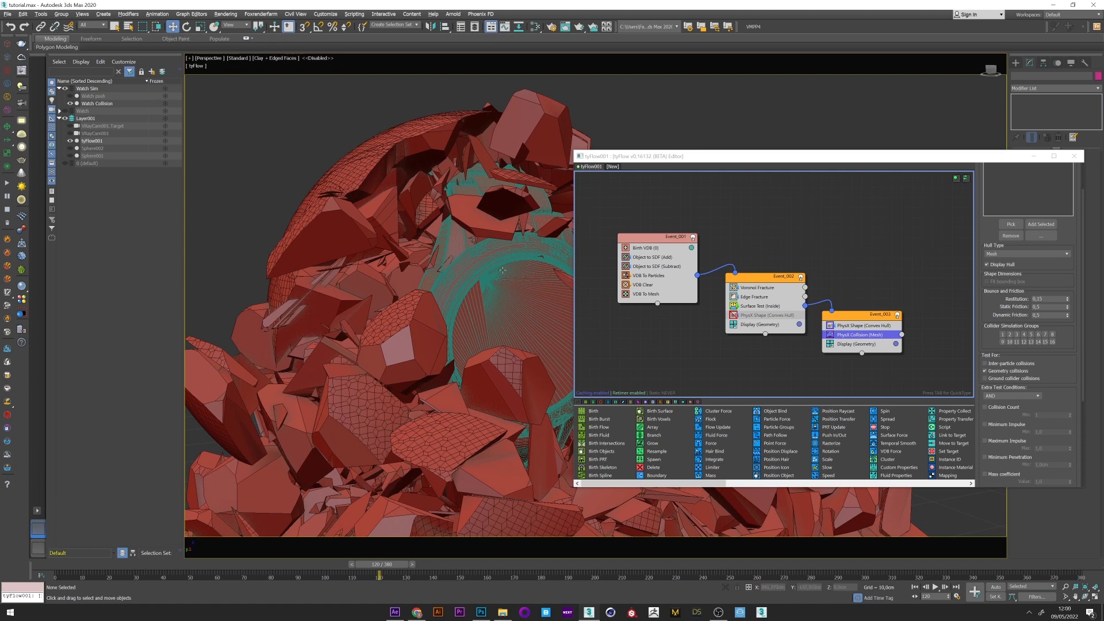
{"action": "scroll", "coordinate": [502, 269], "scroll_direction": "down", "scroll_amount": 3}
{"action": "scroll", "coordinate": [431, 267], "scroll_direction": "down", "scroll_amount": 3}
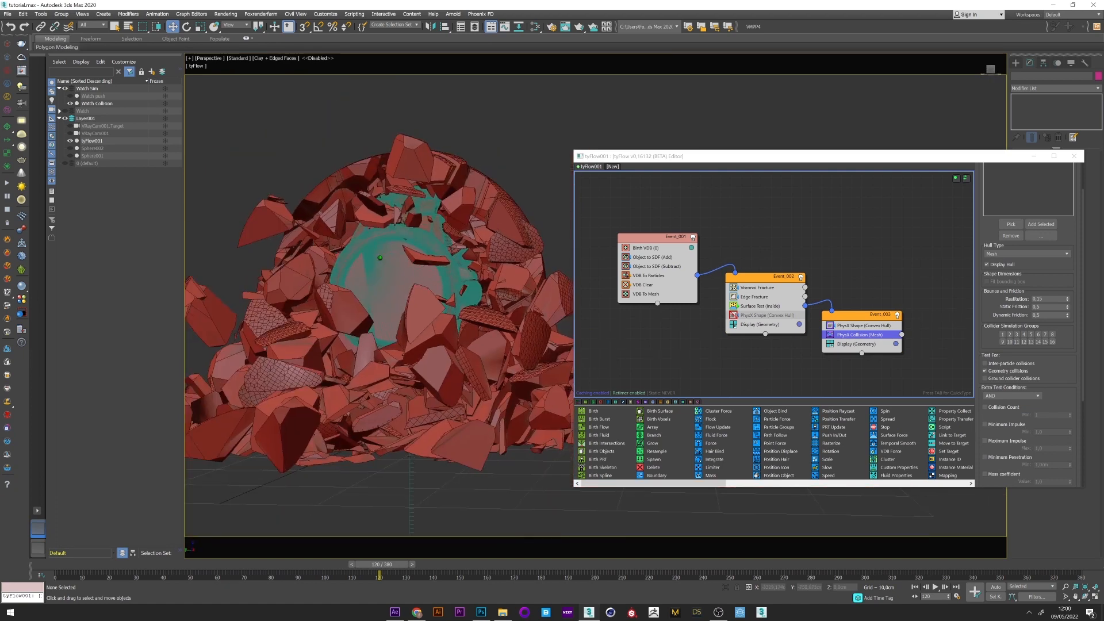
{"action": "middle_click_drag", "start_coordinate": [379, 258], "coordinate": [344, 596], "text": "alt"}
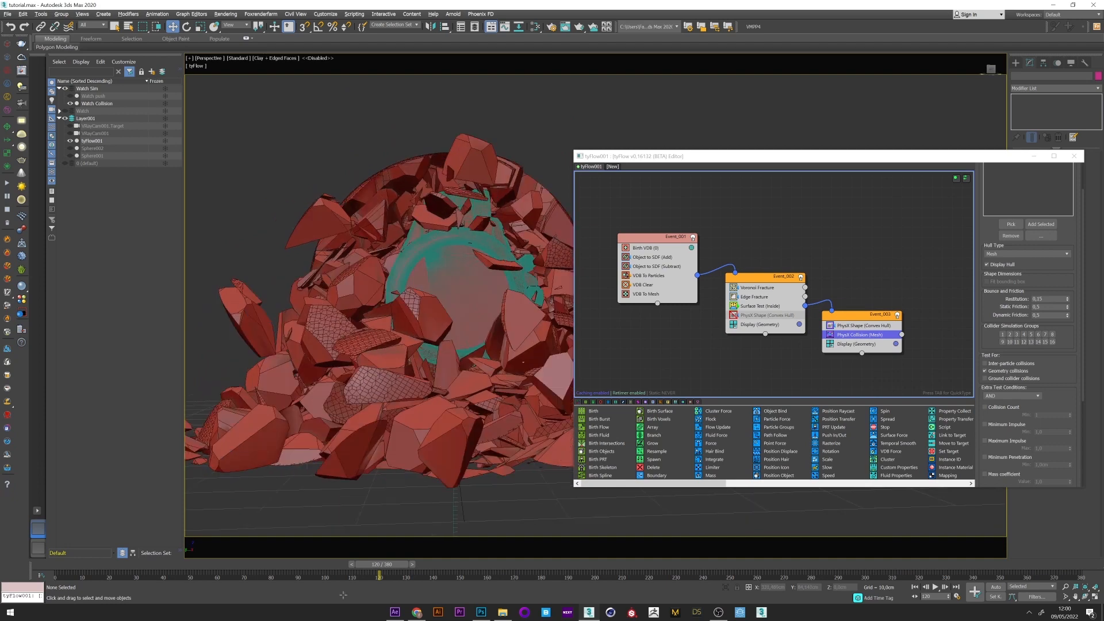
{"action": "left_click_drag", "start_coordinate": [380, 565], "coordinate": [512, 566]}
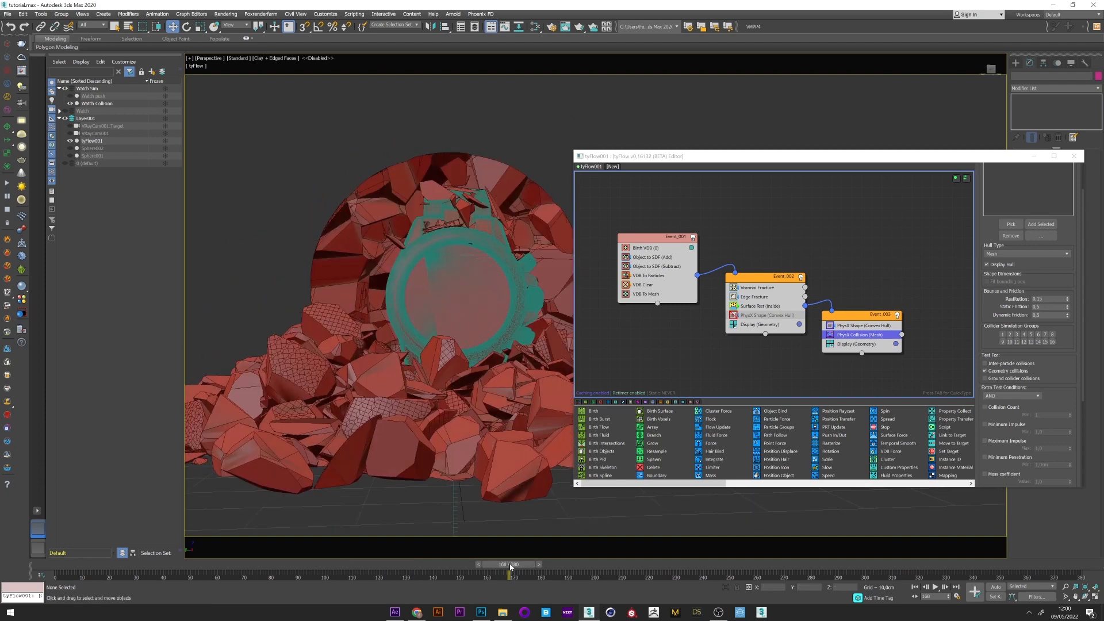
- Turn off Display Hull and replay the fracture to about frame 90
{"action": "left_click", "coordinate": [989, 264]}
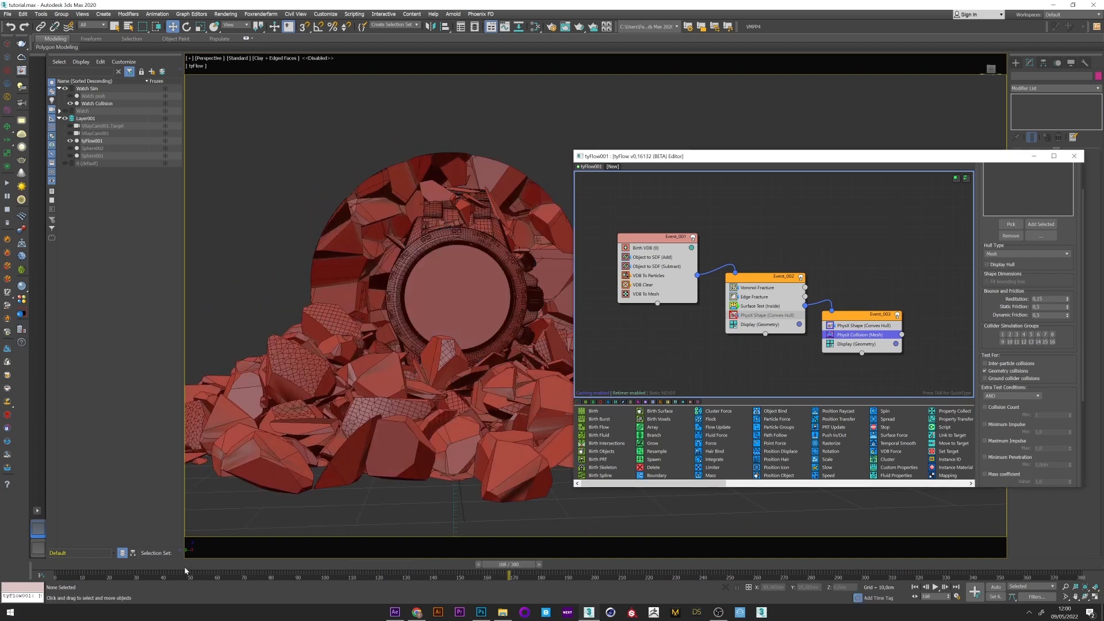
{"action": "mouse_move", "coordinate": [511, 566]}
{"action": "left_mouse_down"}
{"action": "mouse_move", "coordinate": [219, 568]}
{"action": "mouse_move", "coordinate": [532, 580]}
{"action": "left_mouse_up"}
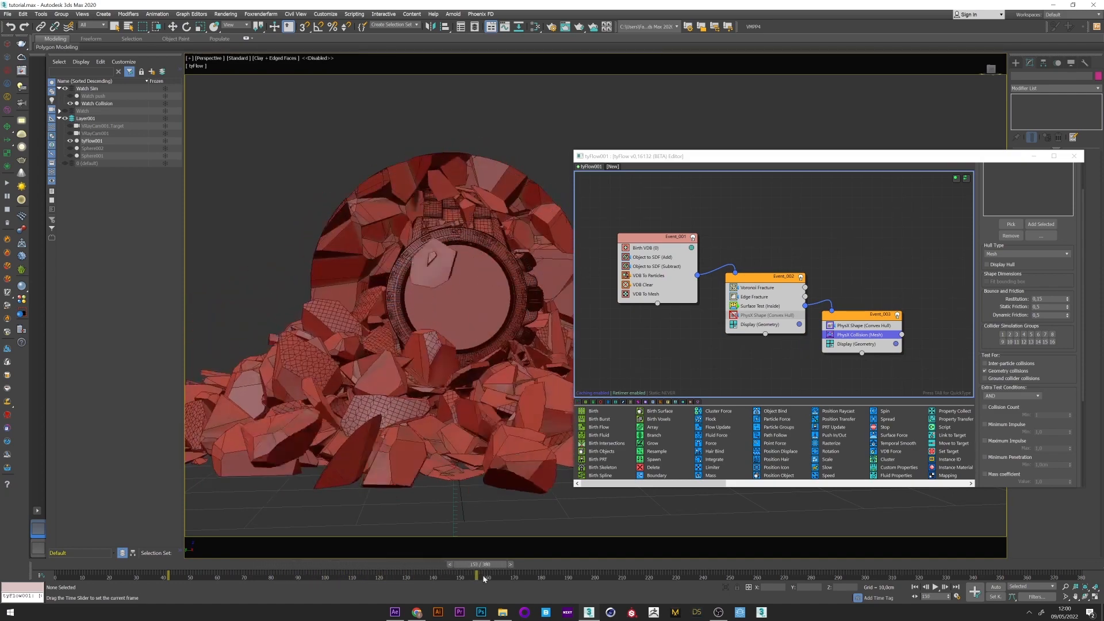
{"action": "left_click", "coordinate": [284, 565]}
{"action": "scroll", "coordinate": [345, 414], "scroll_direction": "up", "scroll_amount": 3}
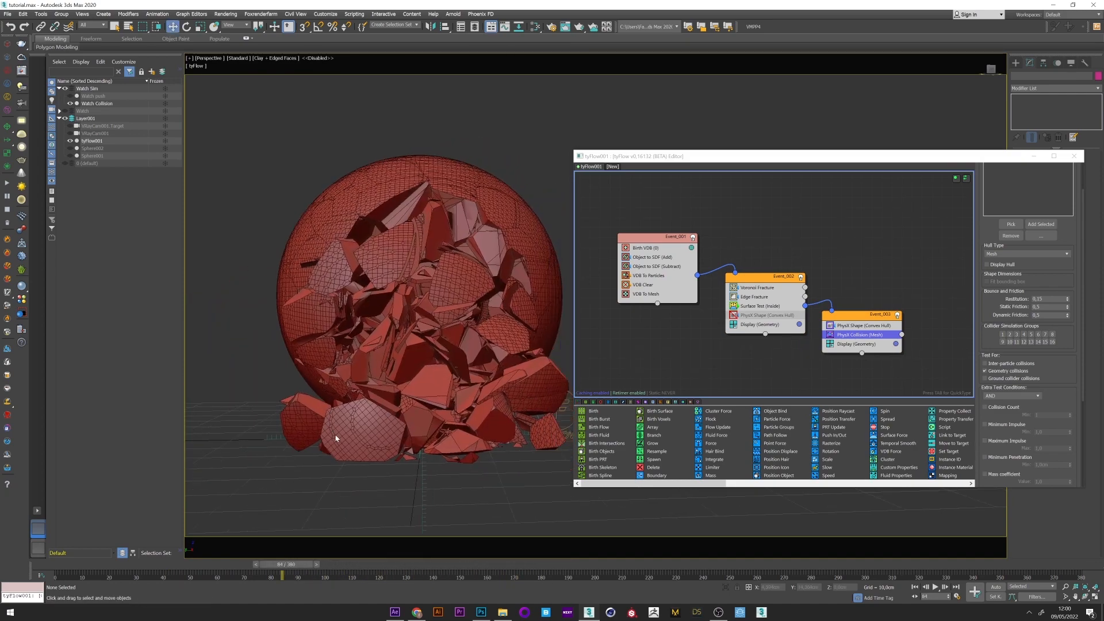
{"action": "middle_click_drag", "start_coordinate": [371, 441], "coordinate": [330, 437]}
{"action": "scroll", "coordinate": [330, 437], "scroll_direction": "down", "scroll_amount": 3}
{"action": "left_click_drag", "start_coordinate": [85, 566], "coordinate": [453, 567]}
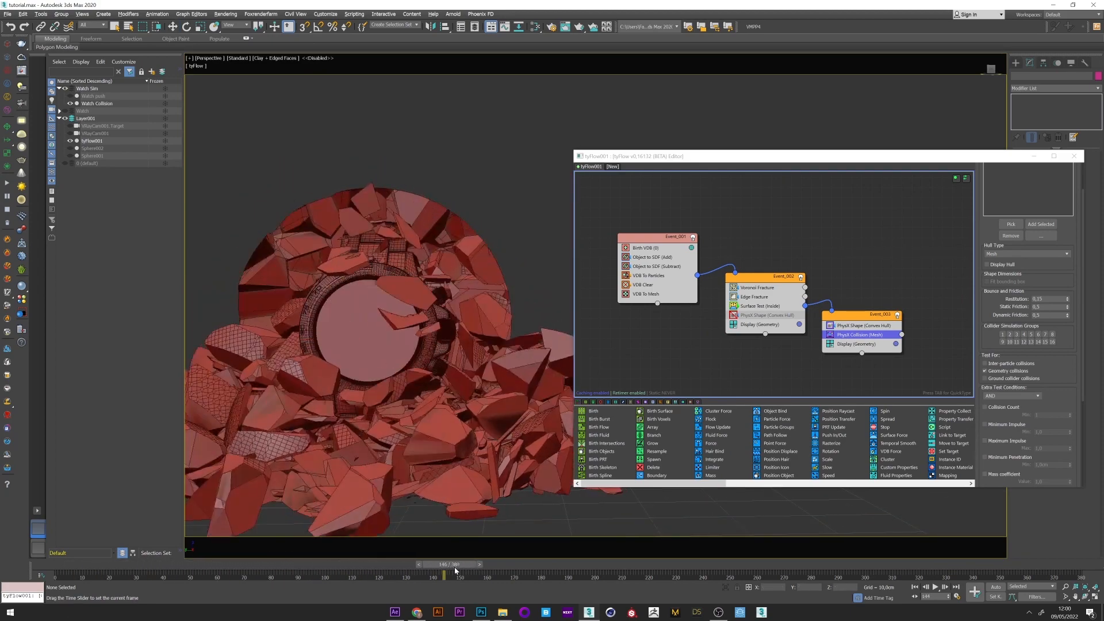
{"action": "scroll", "coordinate": [541, 427], "scroll_direction": "up", "scroll_amount": 3}
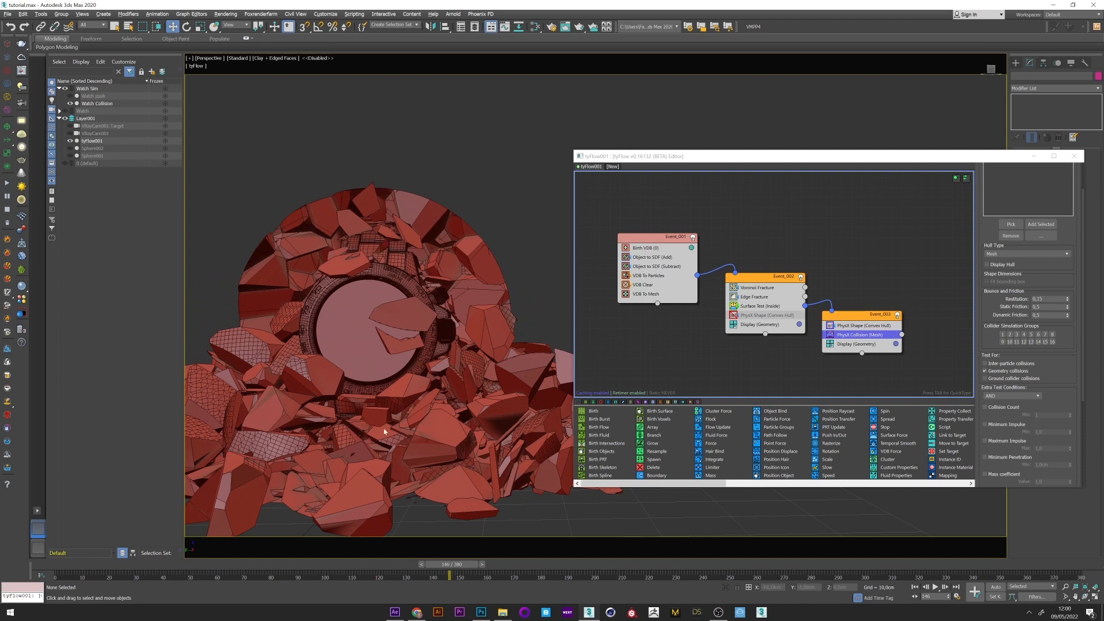
{"action": "scroll", "coordinate": [1035, 302], "scroll_direction": "down", "scroll_amount": 2}
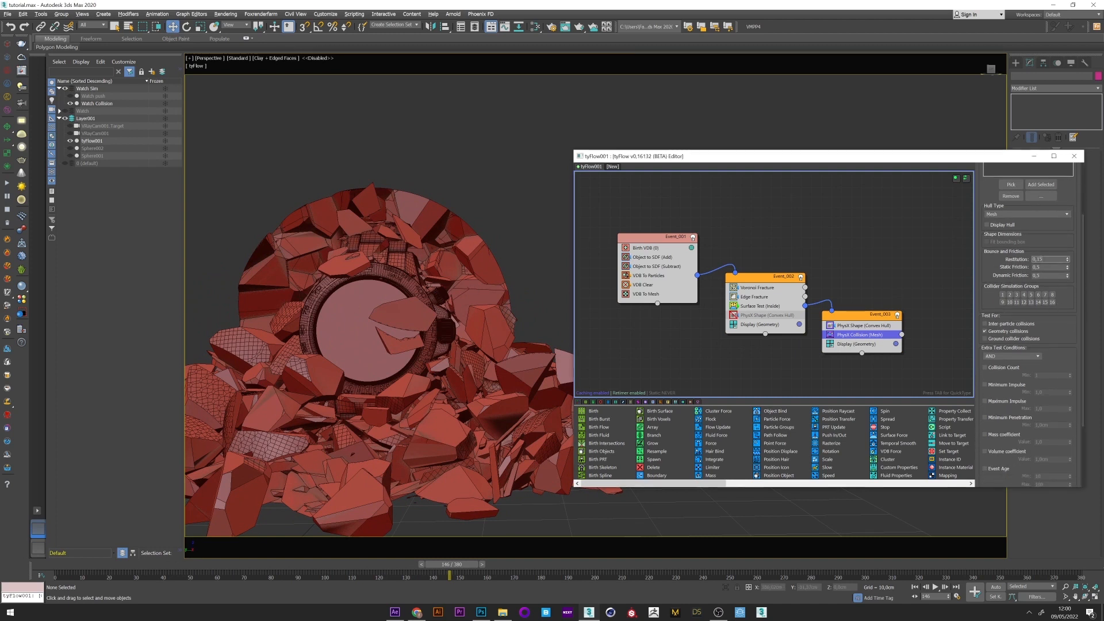
{"action": "type", "text": "0.70"}
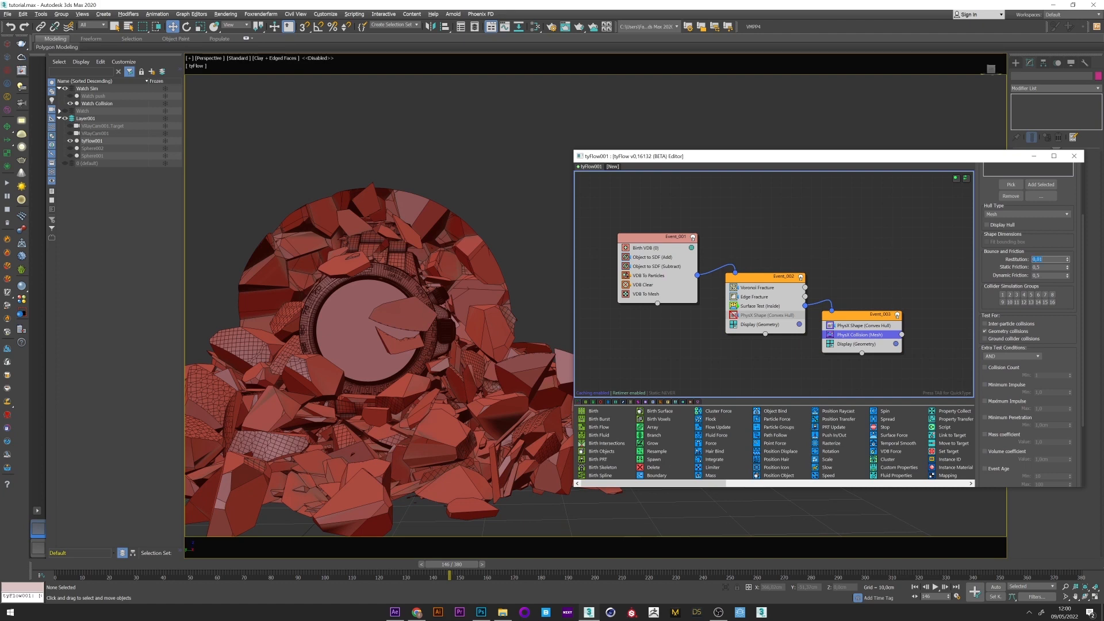
- Set the watch collision Restitution to 0, replay, and toggle Watch Collision back into view
{"action": "key", "text": "Return"}
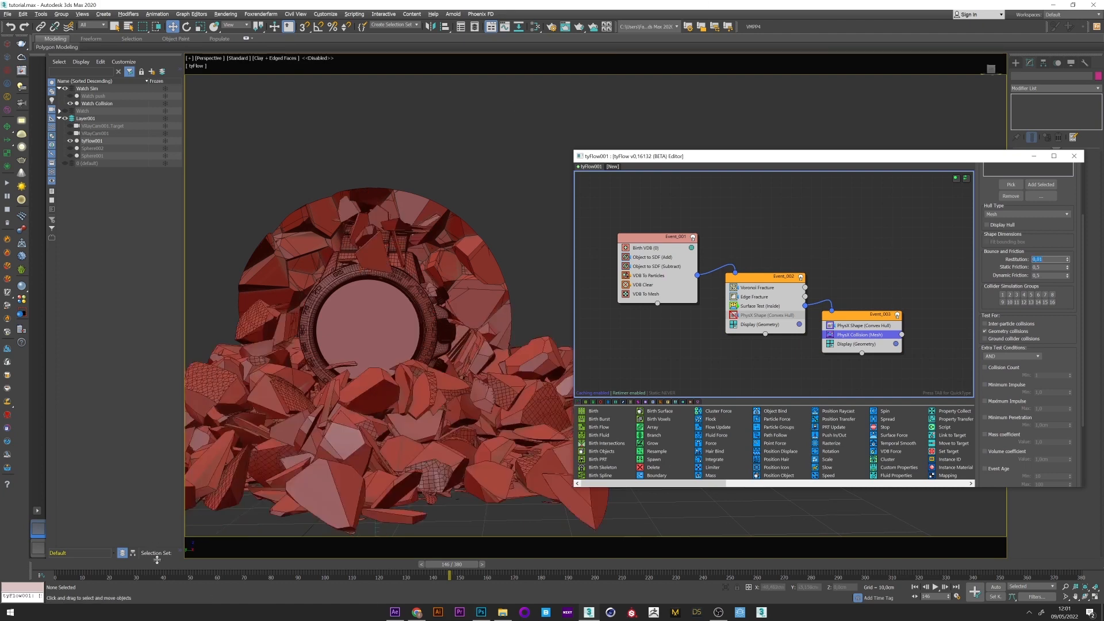
{"action": "left_click_drag", "start_coordinate": [157, 563], "coordinate": [446, 574]}
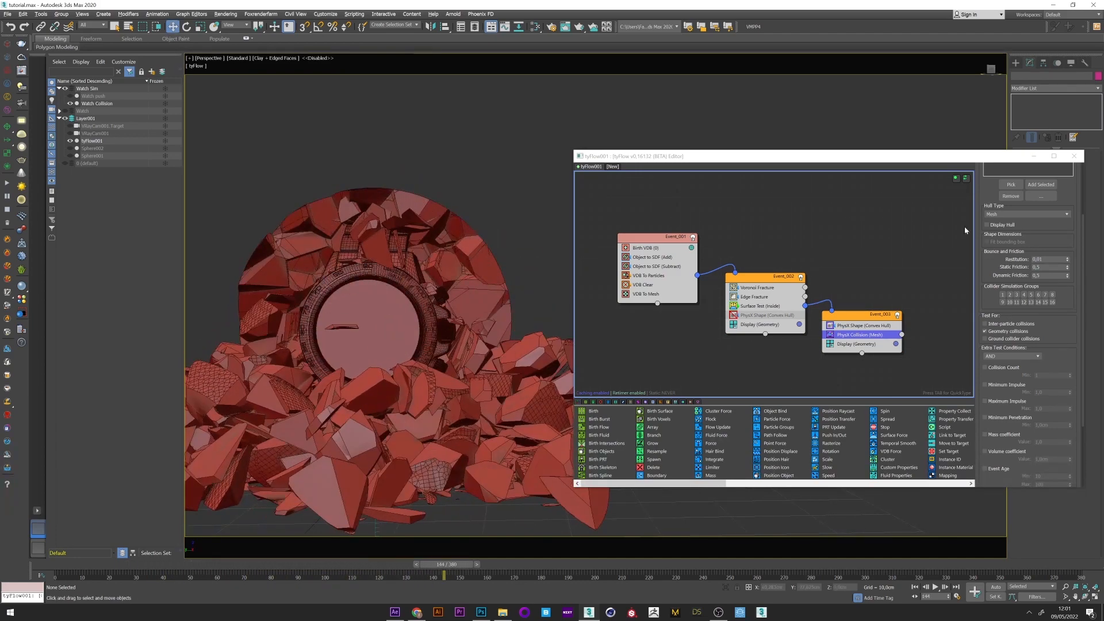
{"action": "middle_click_drag", "start_coordinate": [371, 270], "coordinate": [421, 304], "text": "alt"}
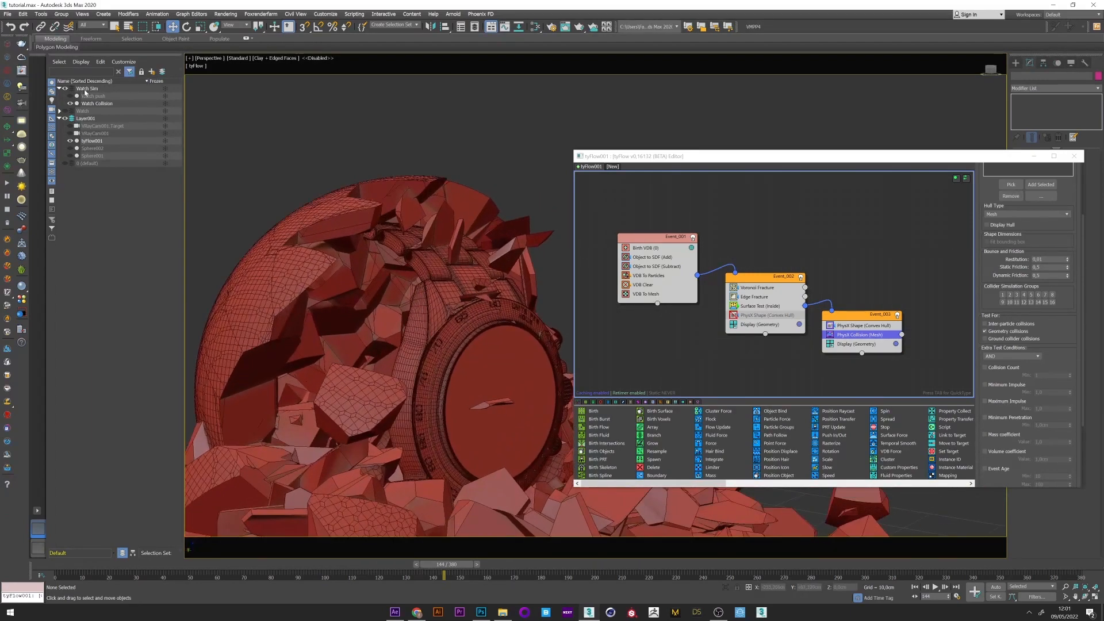
{"action": "scroll", "coordinate": [420, 303], "scroll_direction": "up", "scroll_amount": 4}
{"action": "scroll", "coordinate": [345, 293], "scroll_direction": "up", "scroll_amount": 4}
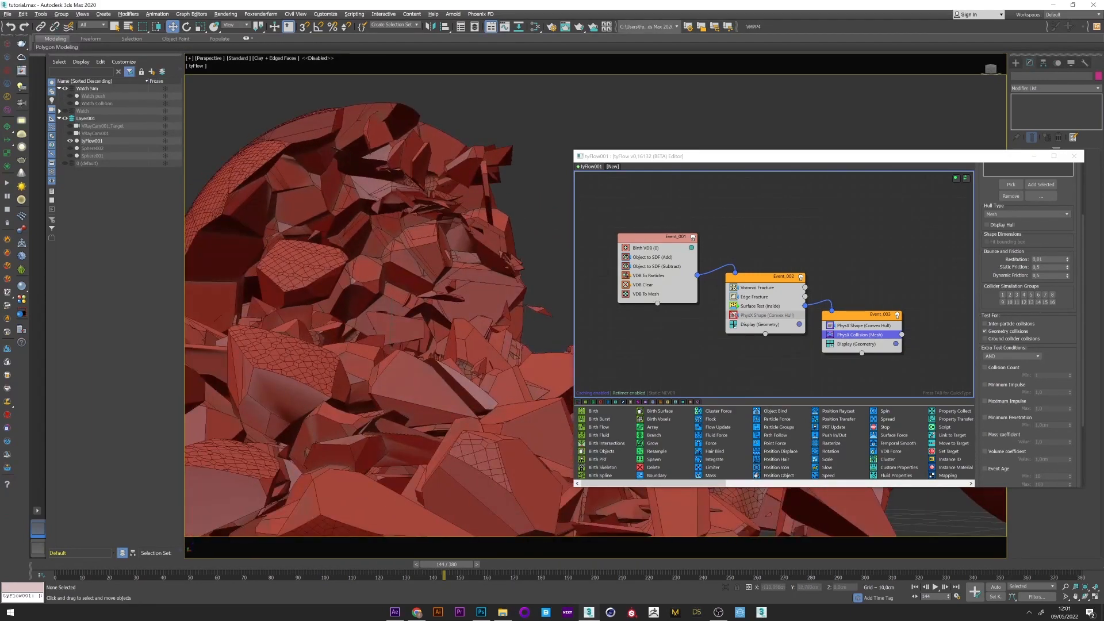
{"action": "middle_click_drag", "start_coordinate": [405, 259], "coordinate": [446, 223], "text": "alt"}
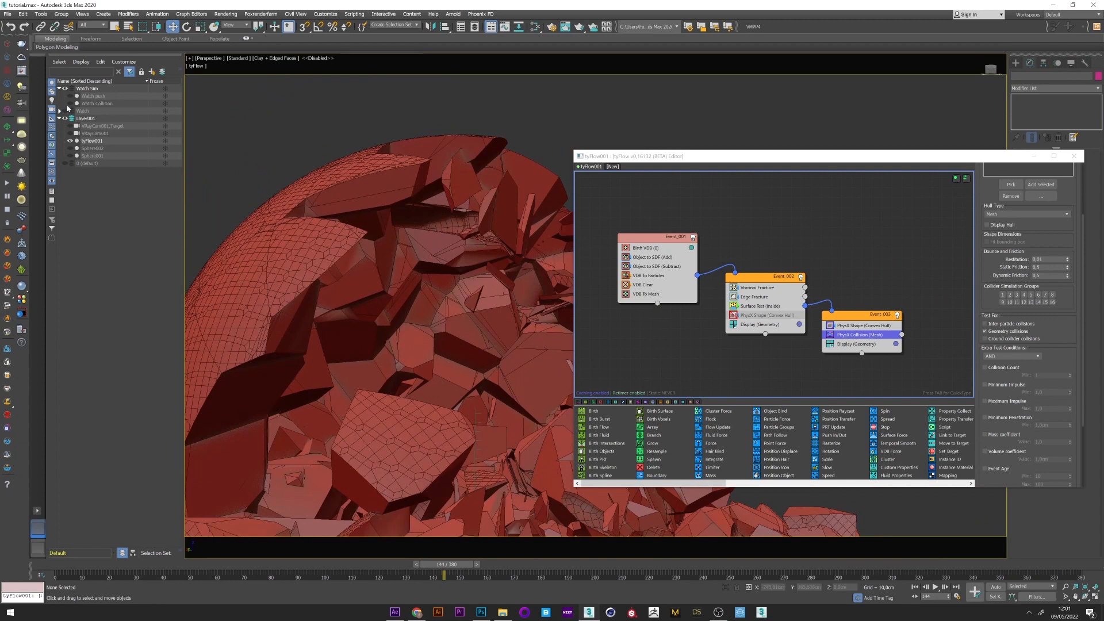
{"action": "left_click", "coordinate": [71, 104]}
{"action": "left_click", "coordinate": [71, 105]}
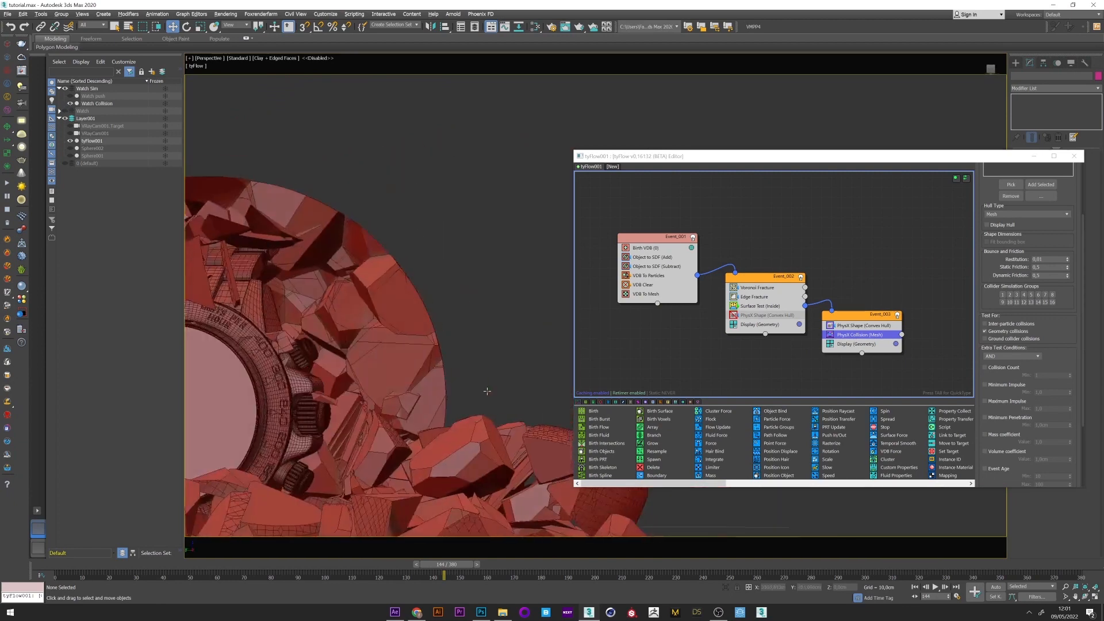
{"action": "scroll", "coordinate": [432, 328], "scroll_direction": "down", "scroll_amount": 5}
{"action": "middle_click_drag", "start_coordinate": [475, 336], "coordinate": [544, 417]}
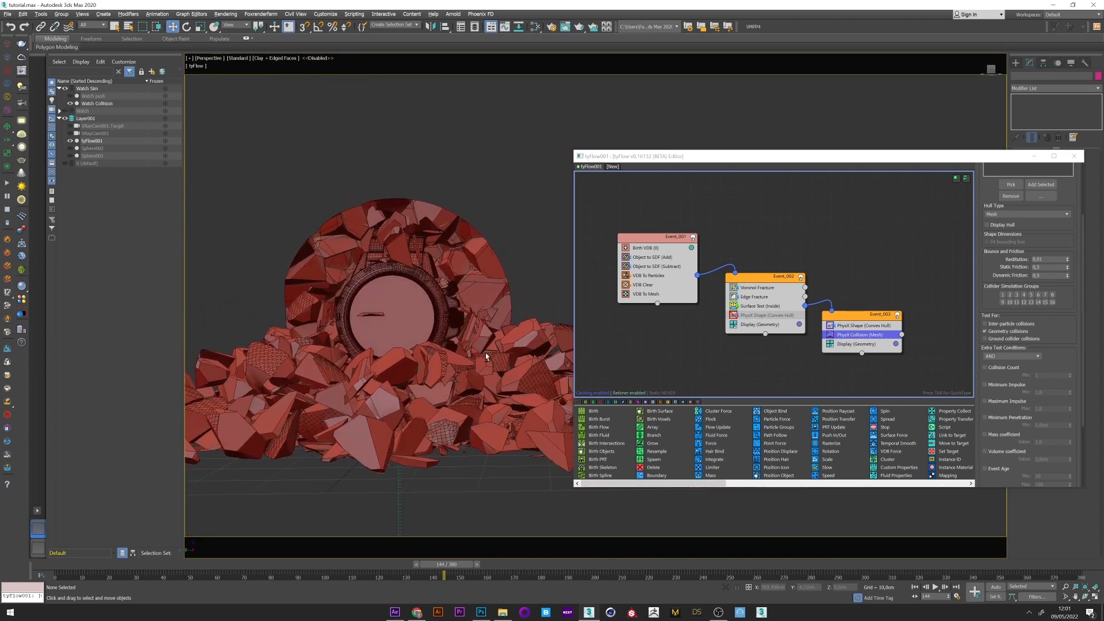
- Add a Split operator in a new Event_004 and wire the PhysX Collision output into it
{"action": "key", "text": "Home"}
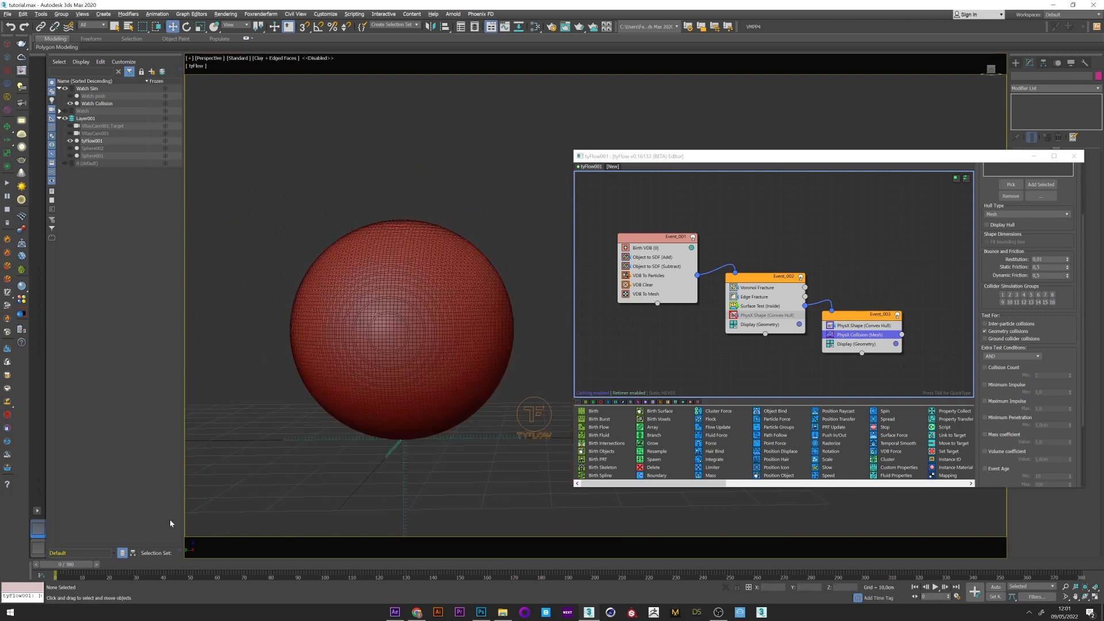
{"action": "middle_click_drag", "start_coordinate": [863, 255], "coordinate": [769, 242]}
{"action": "left_click", "coordinate": [690, 276]}
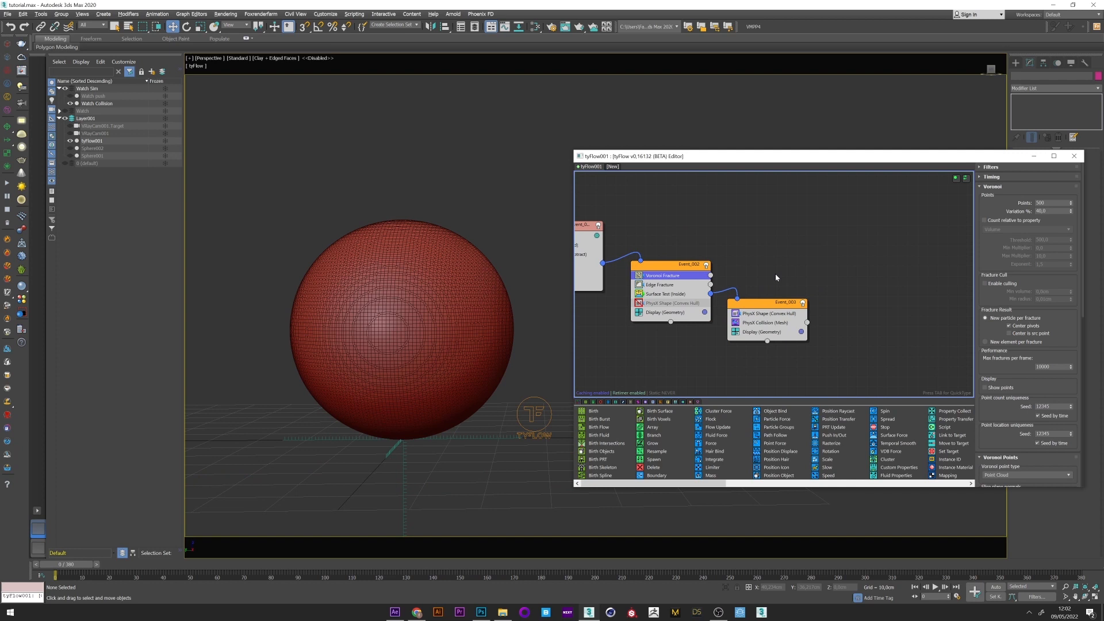
{"action": "middle_click_drag", "start_coordinate": [776, 274], "coordinate": [760, 278]}
{"action": "middle_click_drag", "start_coordinate": [749, 329], "coordinate": [729, 328]}
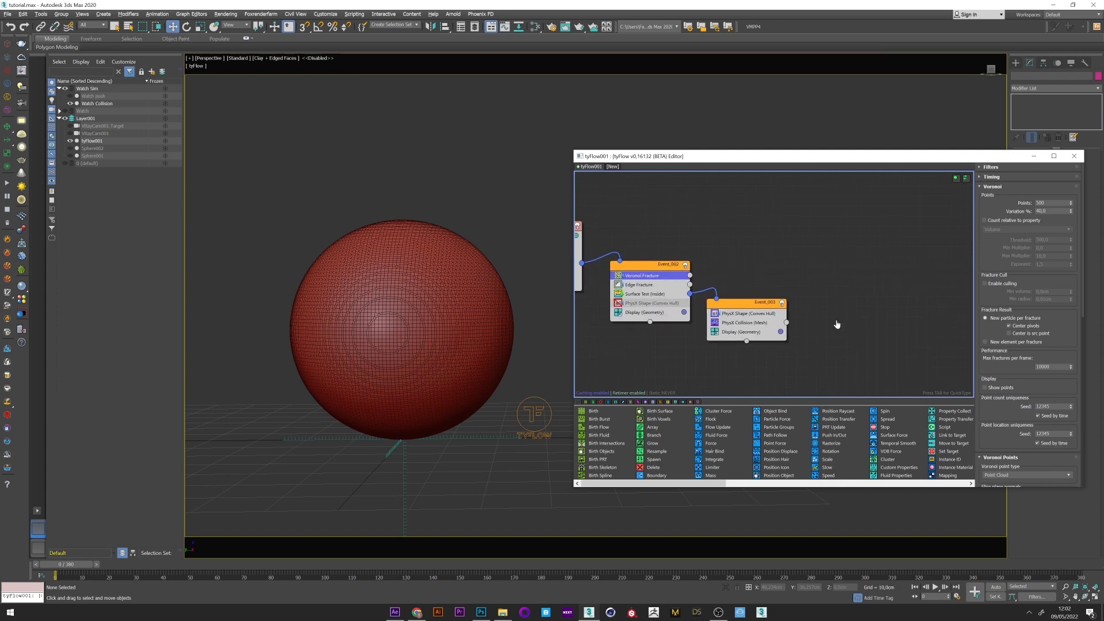
{"action": "key", "text": "Tab"}
{"action": "type", "text": "vo"}
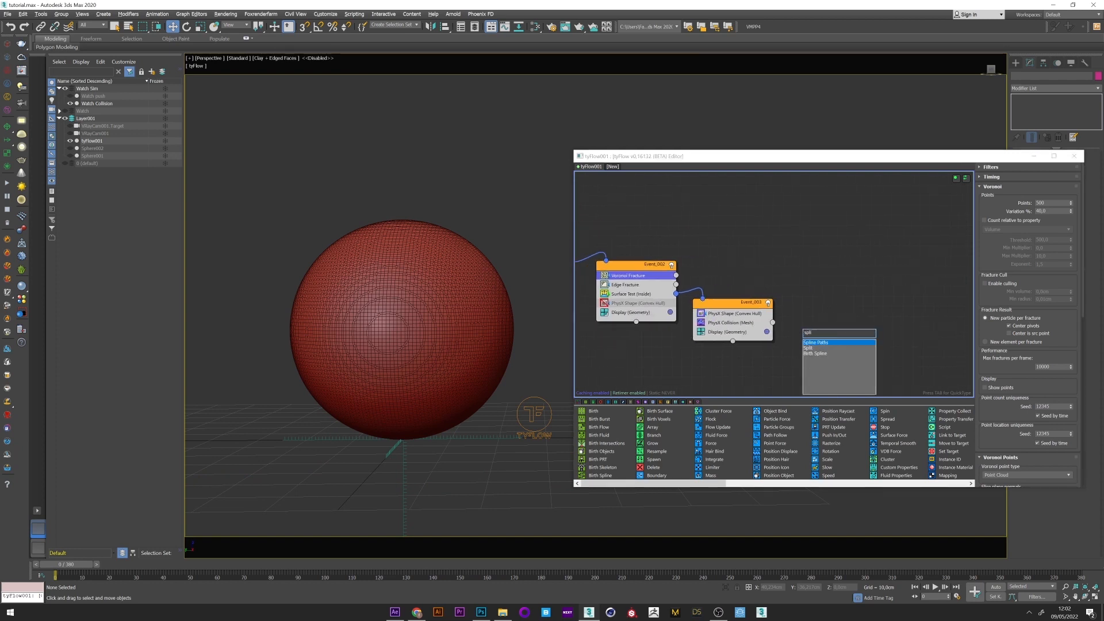
{"action": "key", "text": "Escape"}
{"action": "key", "text": "Return"}
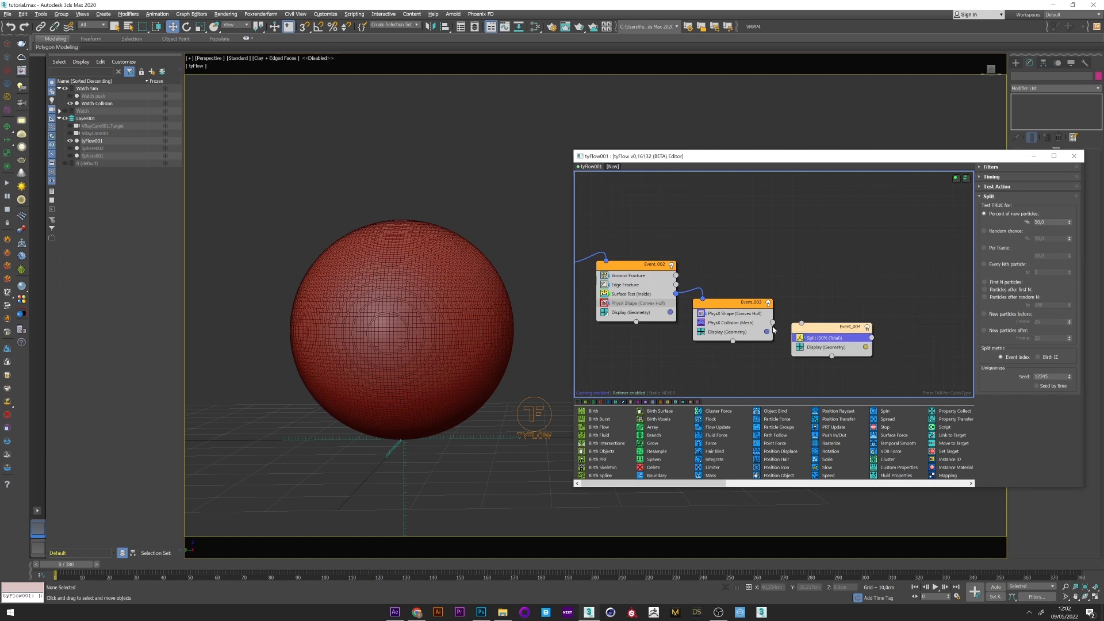
{"action": "left_click_drag", "start_coordinate": [774, 321], "coordinate": [846, 336]}
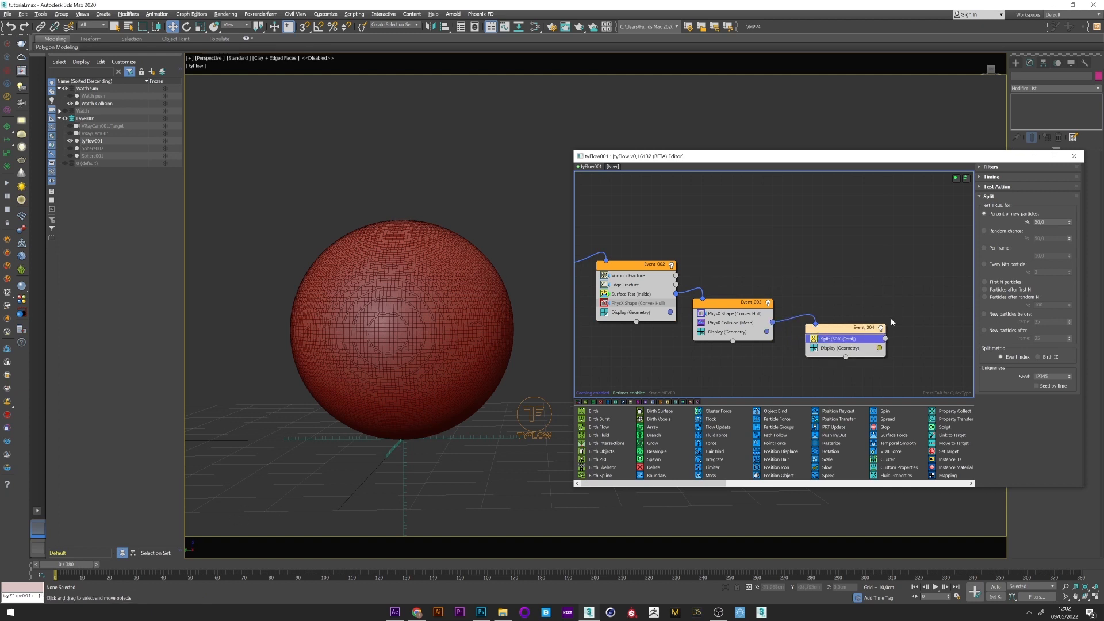
- Drag Voronoi Fracture into a new Event_005 and lower its point count
{"action": "middle_click_drag", "start_coordinate": [834, 310], "coordinate": [809, 293]}
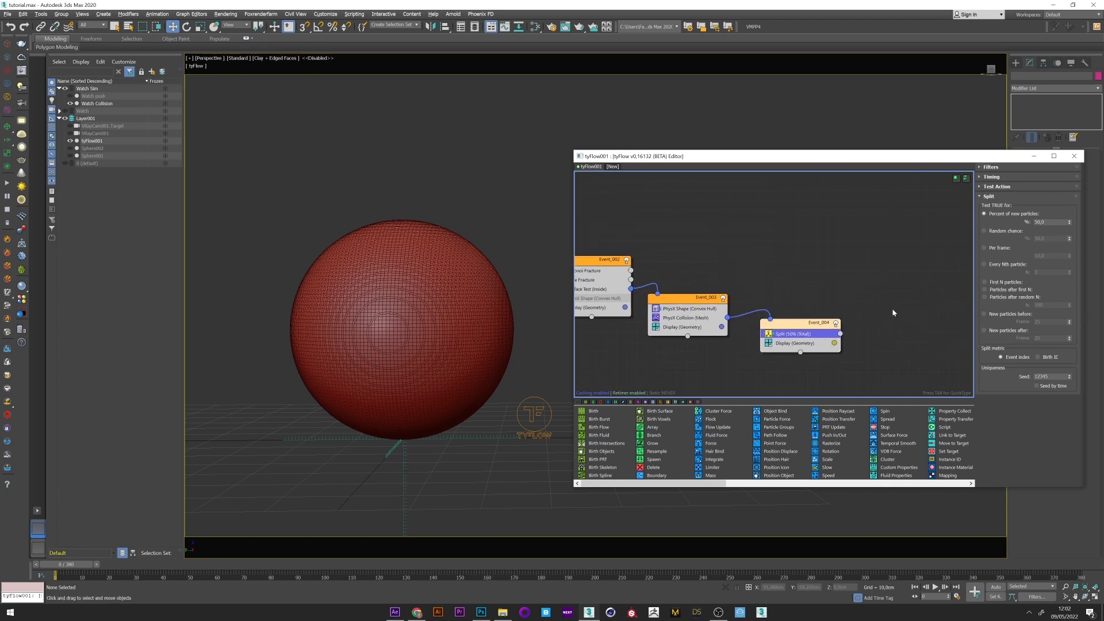
{"action": "middle_click_drag", "start_coordinate": [892, 307], "coordinate": [919, 305]}
{"action": "left_click_drag", "start_coordinate": [625, 267], "coordinate": [908, 317]}
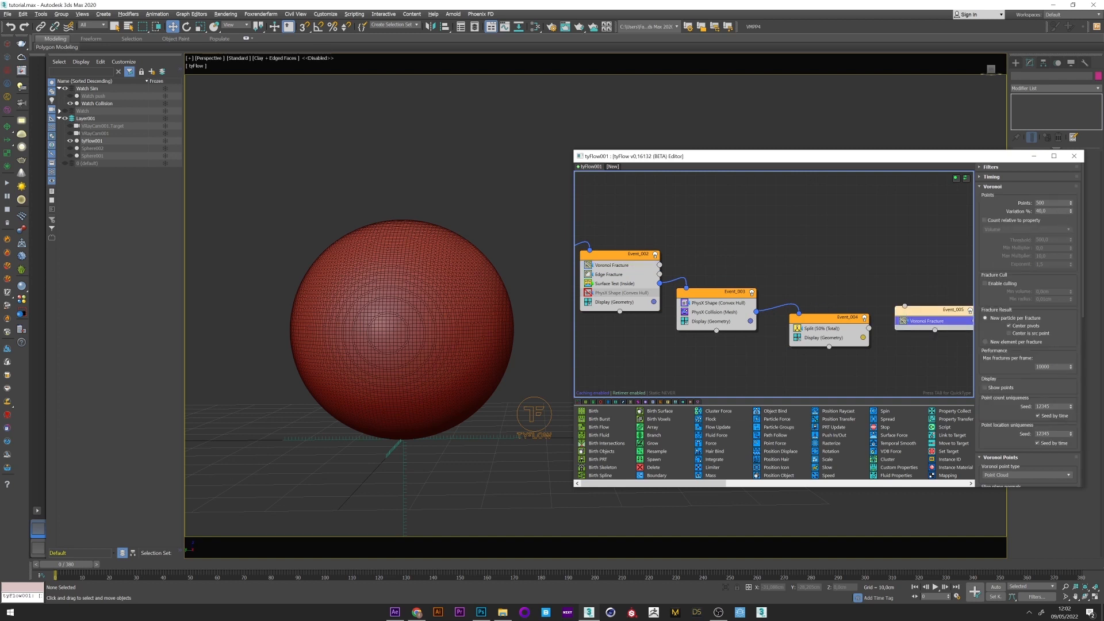
{"action": "double_click", "coordinate": [1042, 202]}
{"action": "type", "text": "2"}
- Wire the Split output to Event_005 and copy Display (Geometry) into it
{"action": "middle_click_drag", "start_coordinate": [909, 277], "coordinate": [833, 313]}
{"action": "mouse_move", "coordinate": [810, 326]}
{"action": "left_mouse_down"}
{"action": "mouse_move", "coordinate": [849, 309]}
{"action": "mouse_move", "coordinate": [895, 332]}
{"action": "left_mouse_up"}
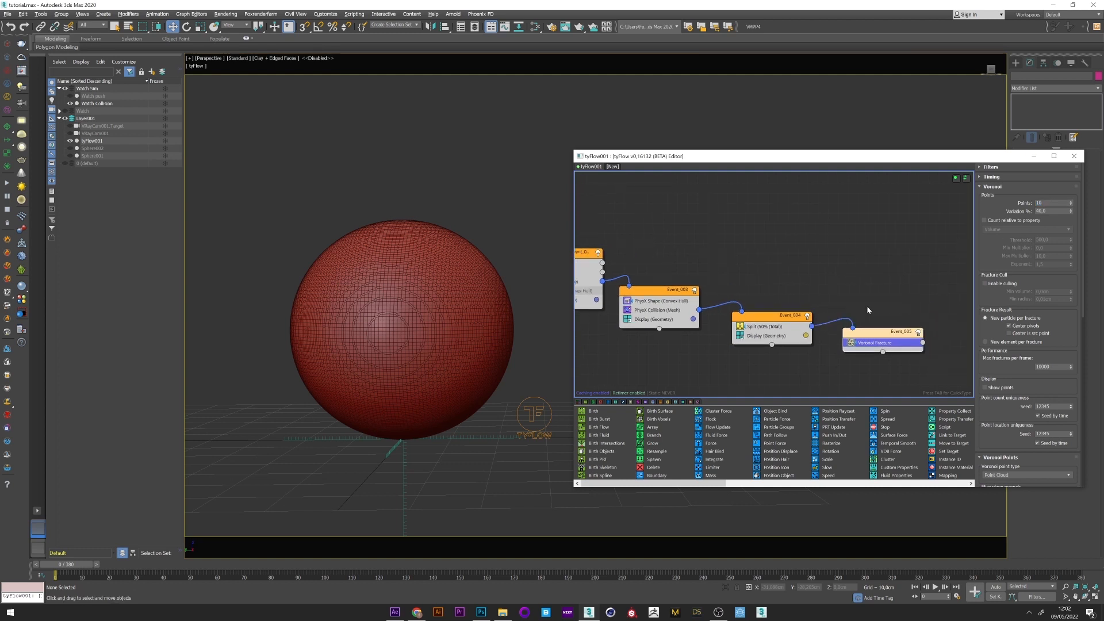
{"action": "left_click_drag", "start_coordinate": [771, 334], "coordinate": [875, 352]}
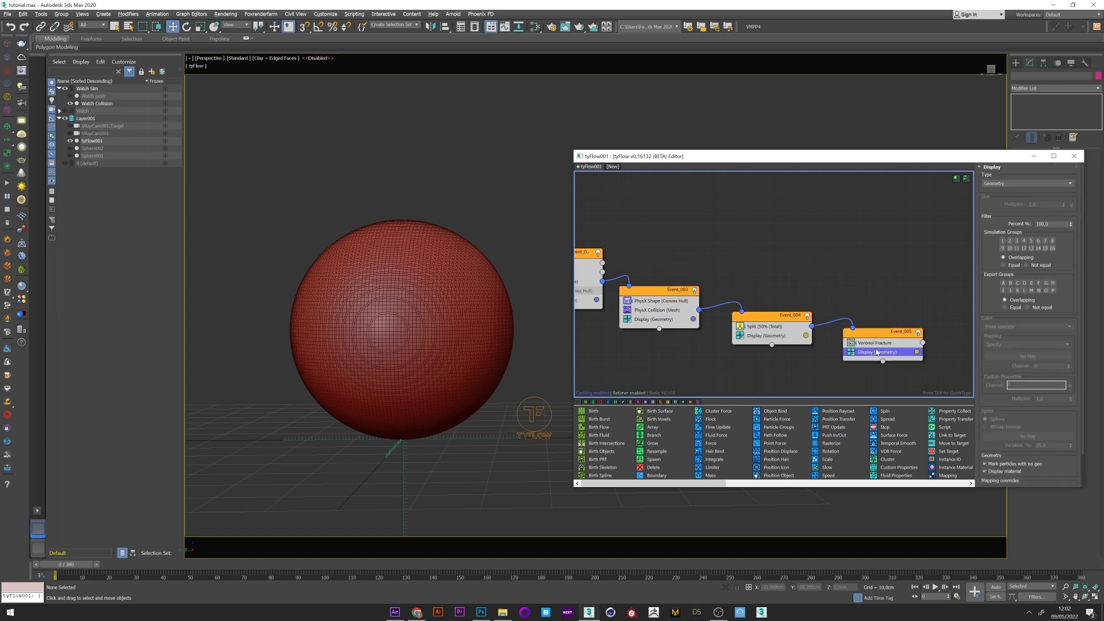
{"action": "middle_click_drag", "start_coordinate": [841, 287], "coordinate": [868, 261]}
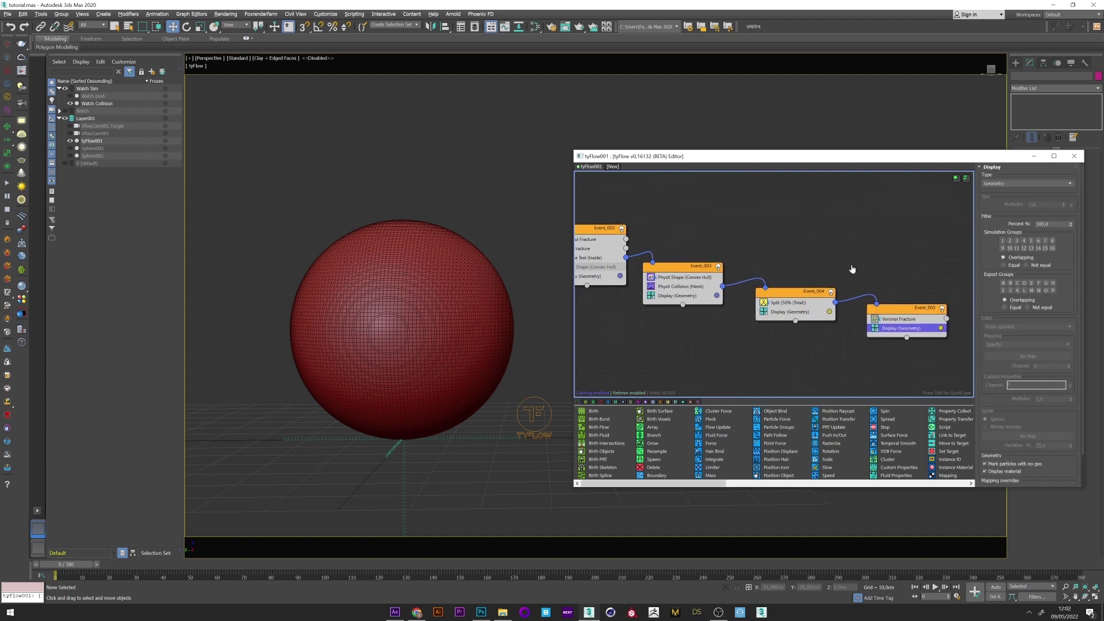
{"action": "left_click", "coordinate": [682, 285]}
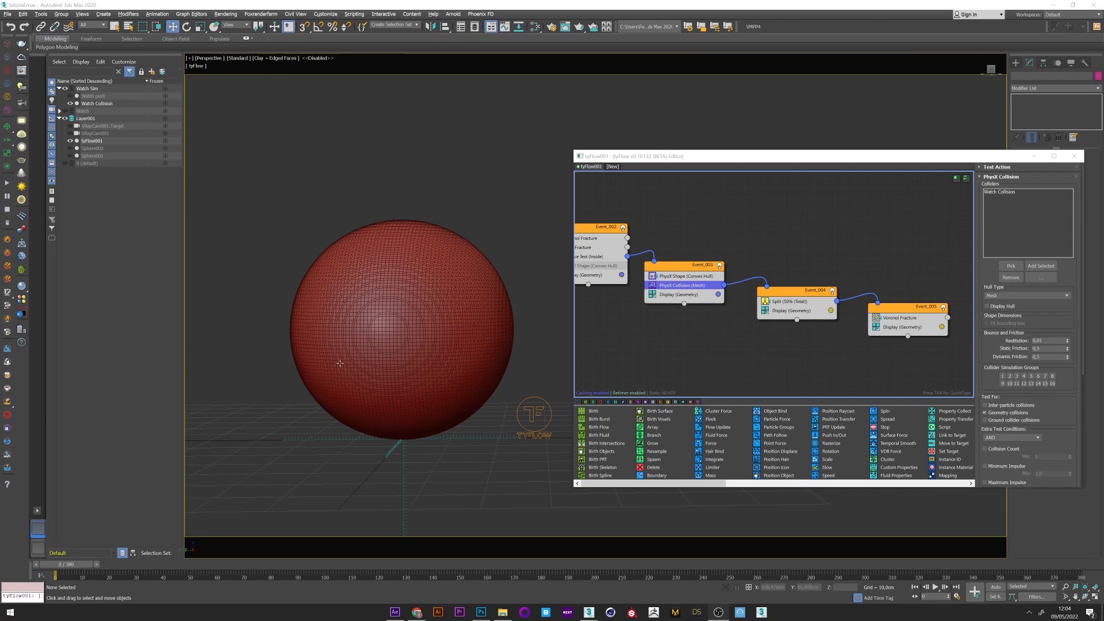
- Create a large standard-primitive Plane under the sphere as a ground surface
{"action": "left_click", "coordinate": [1016, 63]}
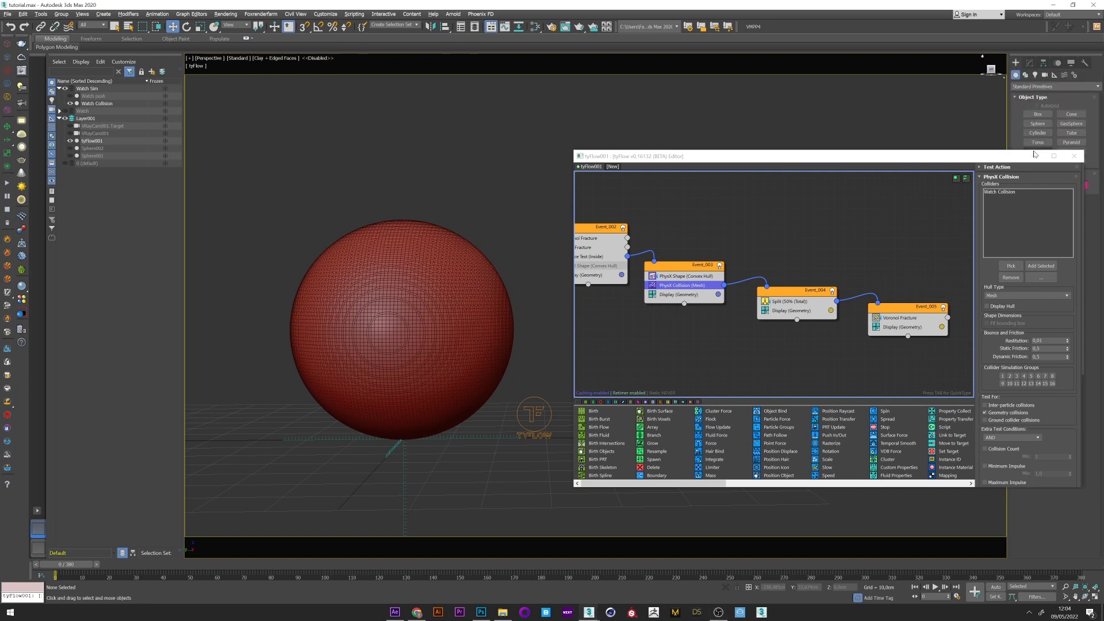
{"action": "left_click_drag", "start_coordinate": [1035, 155], "coordinate": [1036, 185]}
{"action": "left_click", "coordinate": [1072, 160]}
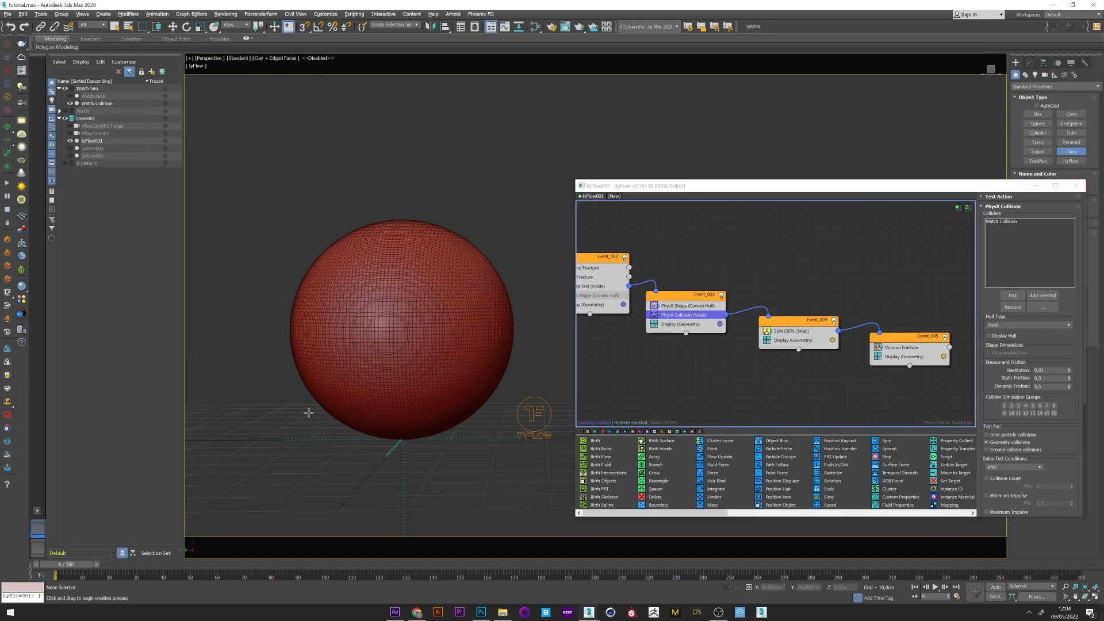
{"action": "scroll", "coordinate": [328, 427], "scroll_direction": "down", "scroll_amount": 2}
{"action": "scroll", "coordinate": [337, 444], "scroll_direction": "down", "scroll_amount": 1}
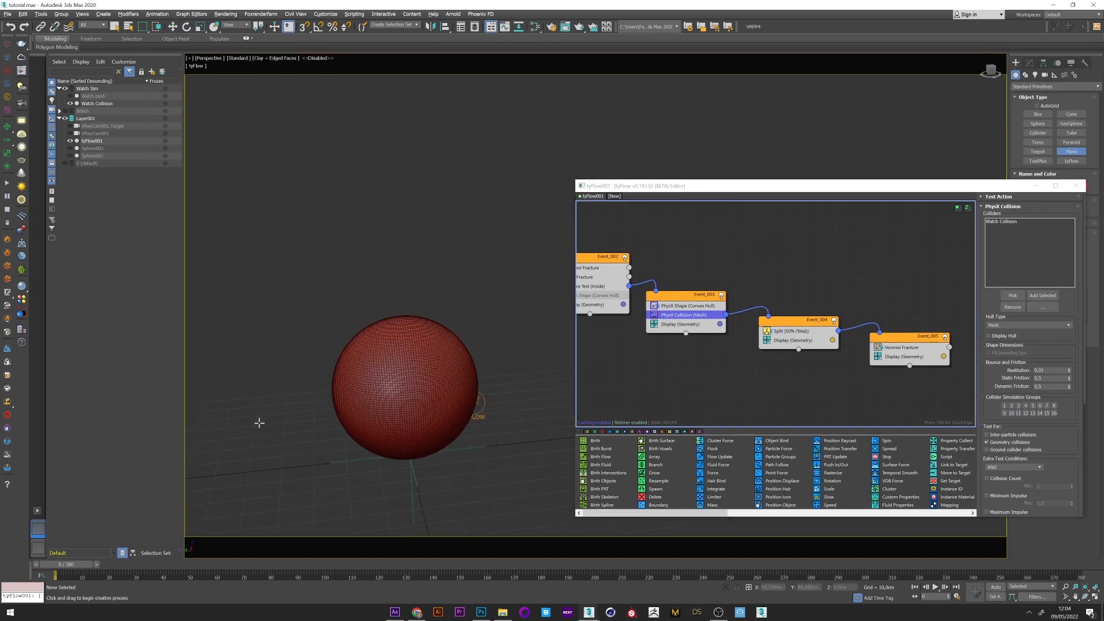
{"action": "scroll", "coordinate": [260, 423], "scroll_direction": "down", "scroll_amount": 2}
{"action": "left_click_drag", "start_coordinate": [212, 397], "coordinate": [549, 526]}
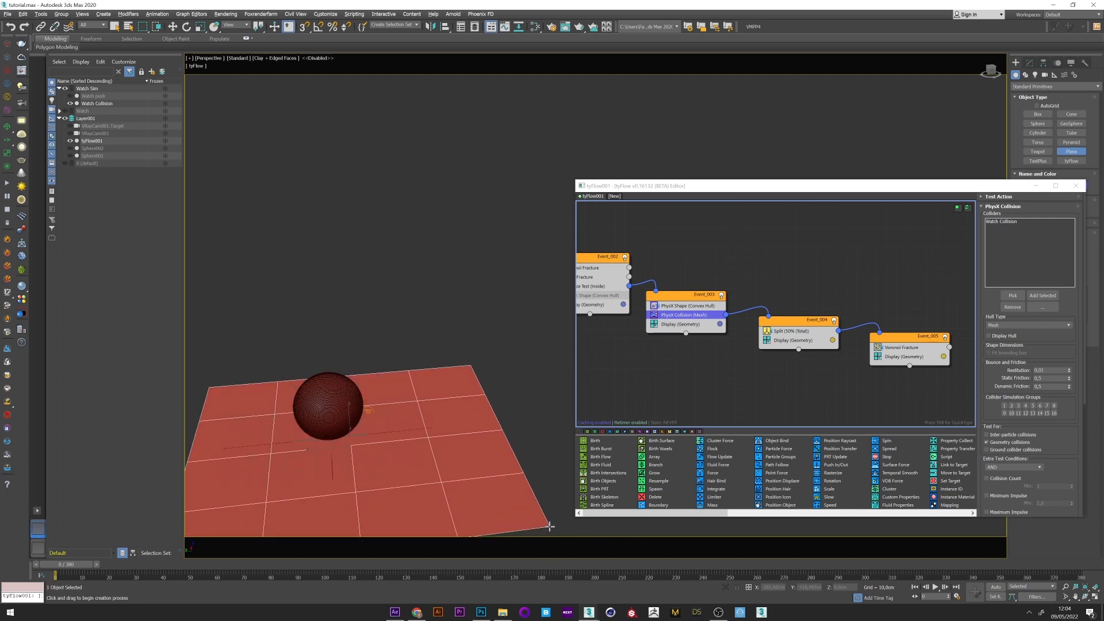
{"action": "scroll", "coordinate": [544, 405], "scroll_direction": "up", "scroll_amount": 1}
{"action": "scroll", "coordinate": [461, 414], "scroll_direction": "up", "scroll_amount": 2}
{"action": "scroll", "coordinate": [423, 399], "scroll_direction": "up", "scroll_amount": 2}
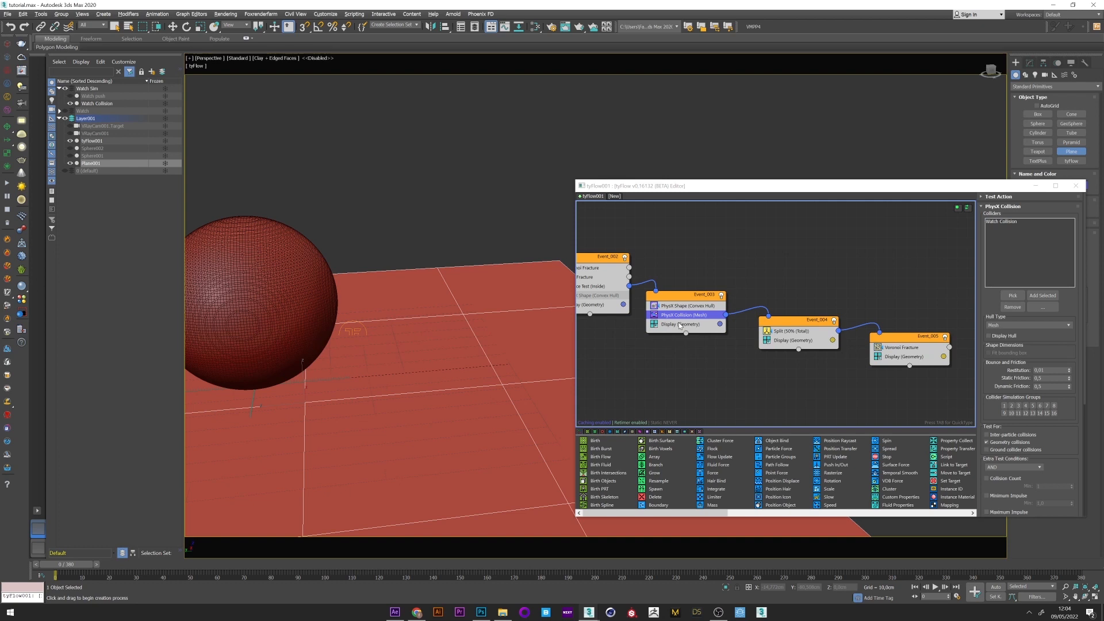
- Add a second PhysX Collision in Event_003 with Convex hull, colliding only with Plane001, wired onward
{"action": "left_click_drag", "start_coordinate": [677, 316], "coordinate": [674, 327]}
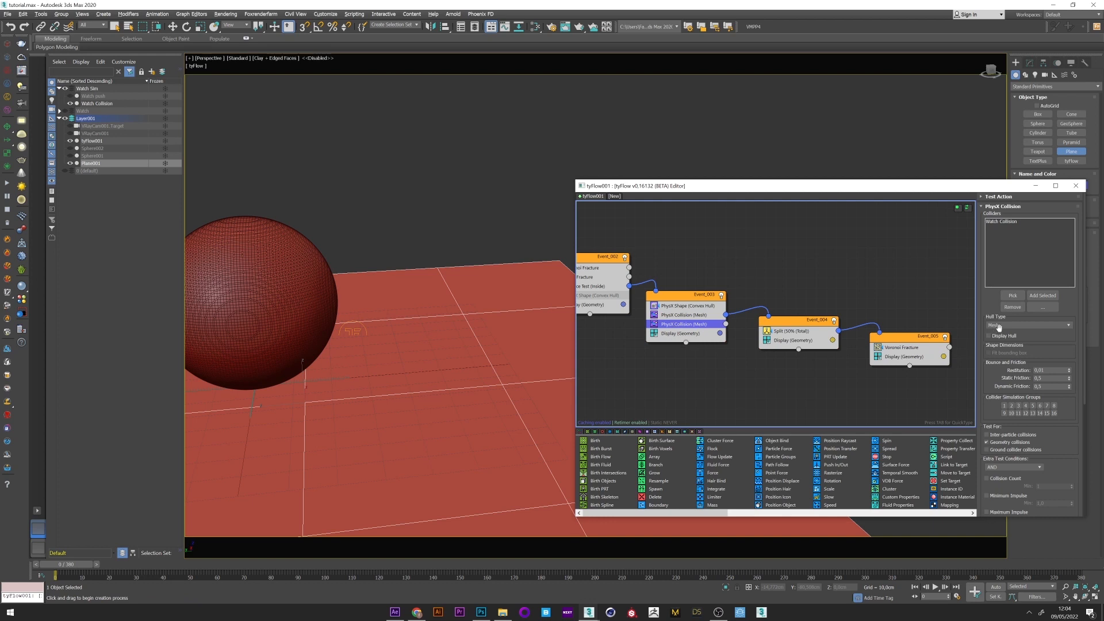
{"action": "left_click", "coordinate": [1028, 328]}
{"action": "left_click", "coordinate": [996, 344]}
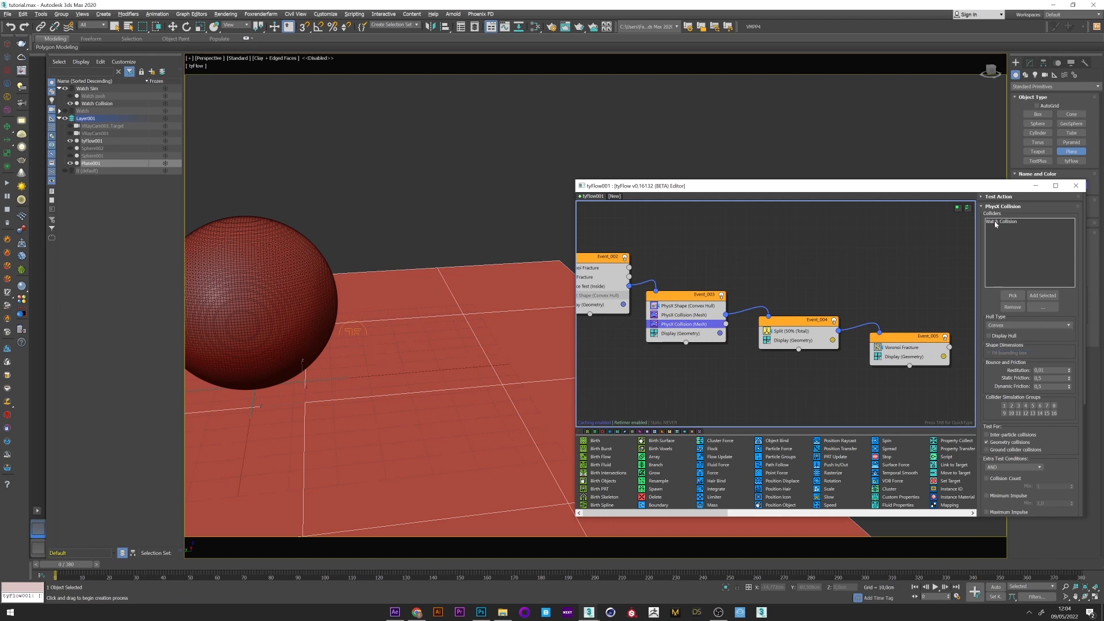
{"action": "left_click", "coordinate": [1002, 223]}
{"action": "left_click", "coordinate": [1015, 295]}
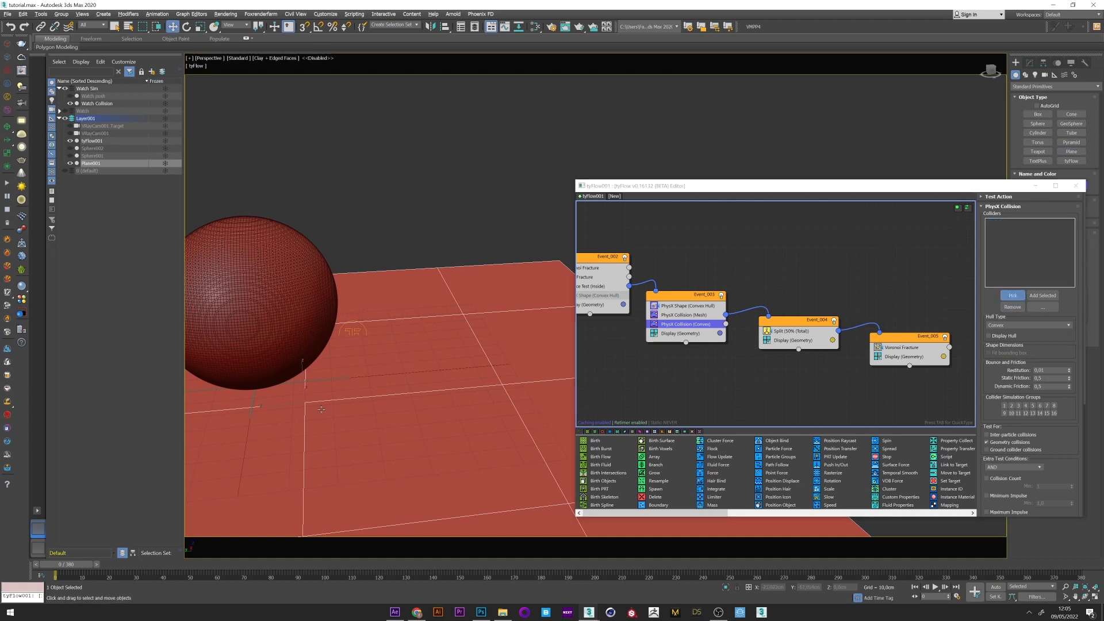
{"action": "left_click", "coordinate": [306, 375]}
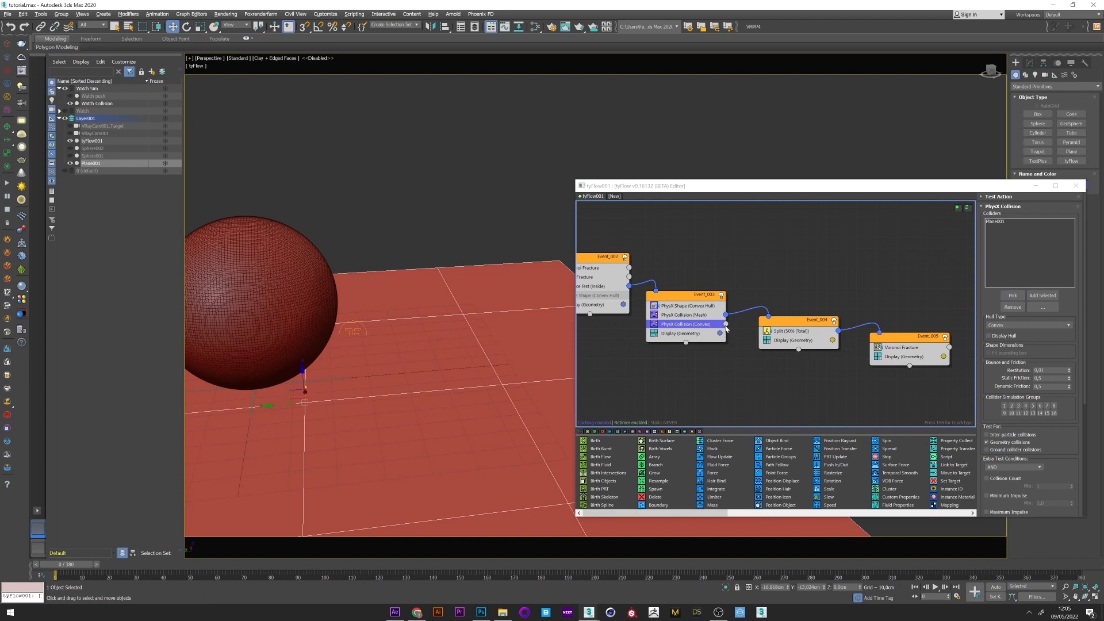
{"action": "left_click_drag", "start_coordinate": [726, 327], "coordinate": [747, 319]}
- Scrub the timeline to watch the sphere shatter around the watch with Voronoi Fracture selected
{"action": "middle_click_drag", "start_coordinate": [380, 329], "coordinate": [448, 311]}
{"action": "left_click", "coordinate": [897, 346]}
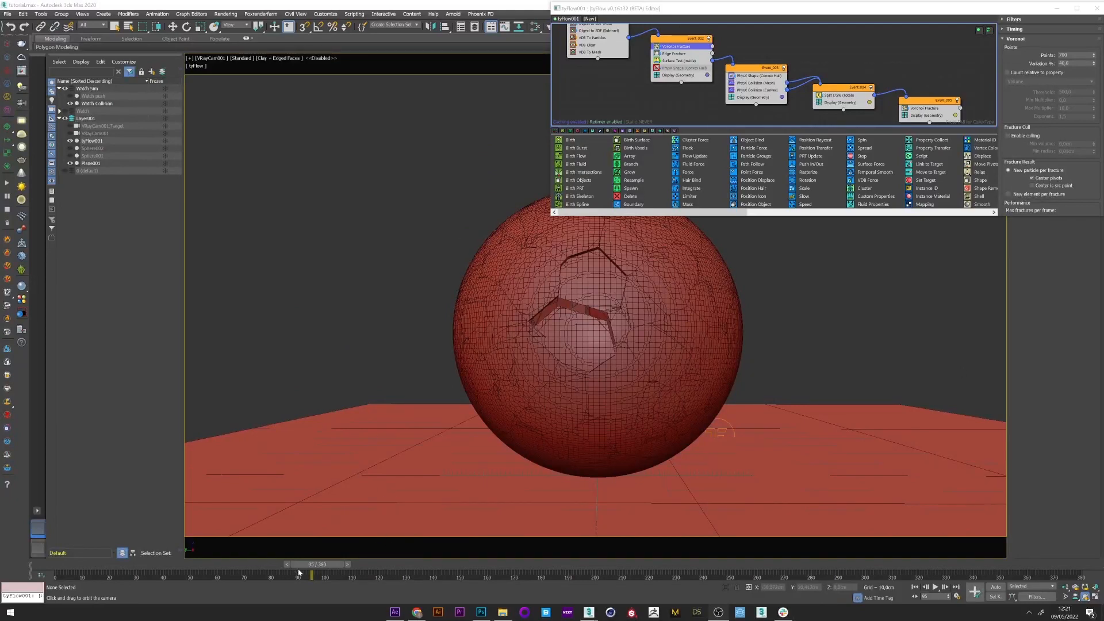
{"action": "left_click_drag", "start_coordinate": [300, 567], "coordinate": [514, 565]}
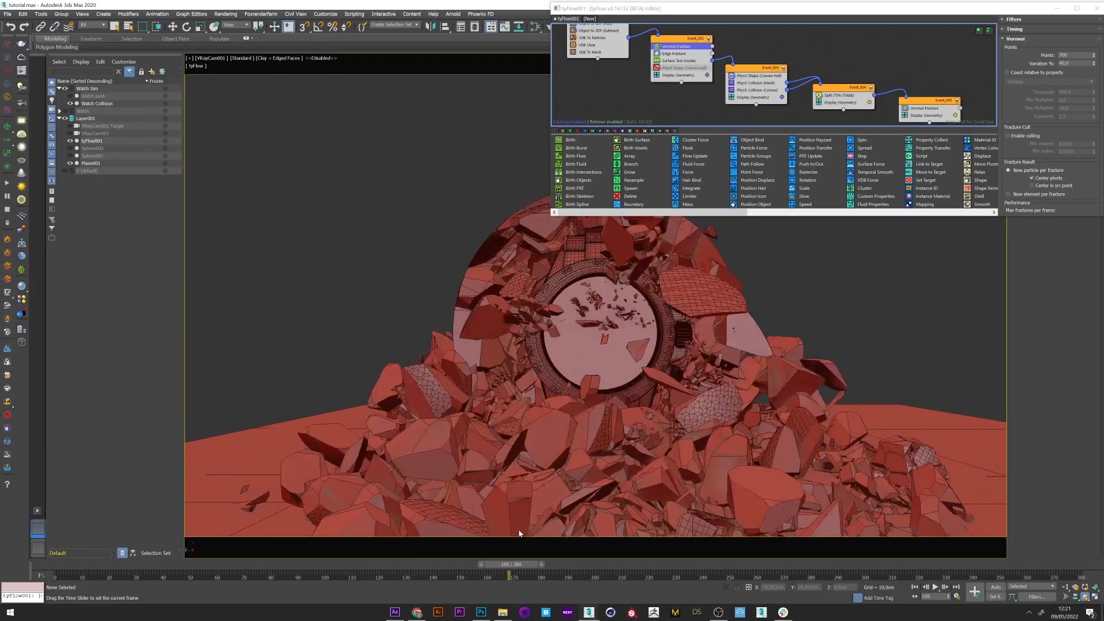
{"action": "middle_click_drag", "start_coordinate": [520, 483], "coordinate": [546, 287], "text": "alt"}
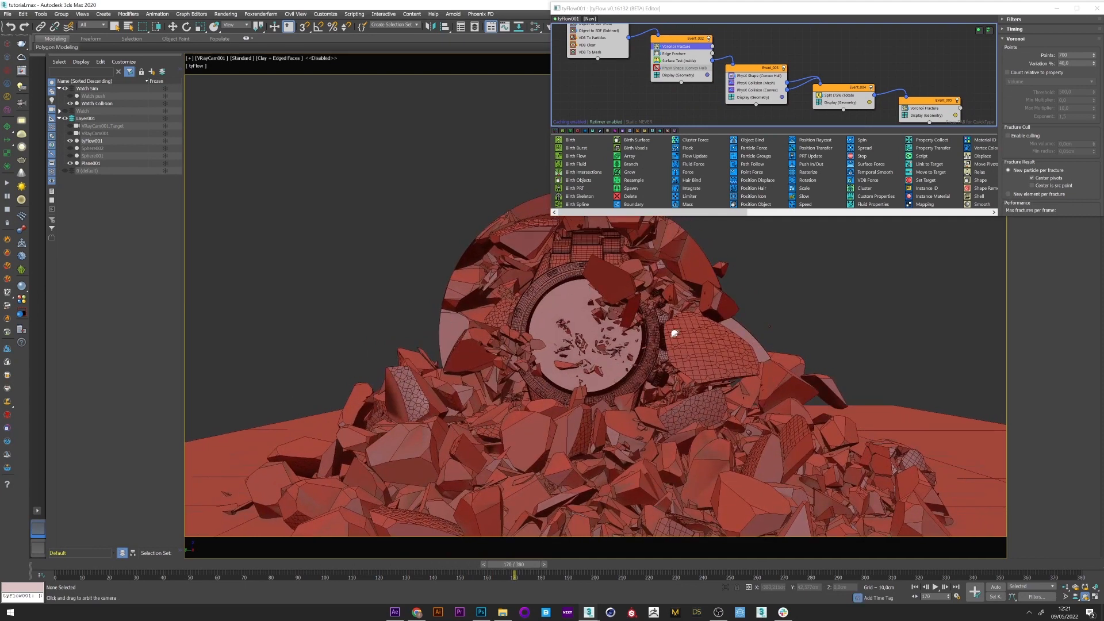
{"action": "left_click_drag", "start_coordinate": [522, 565], "coordinate": [493, 566]}
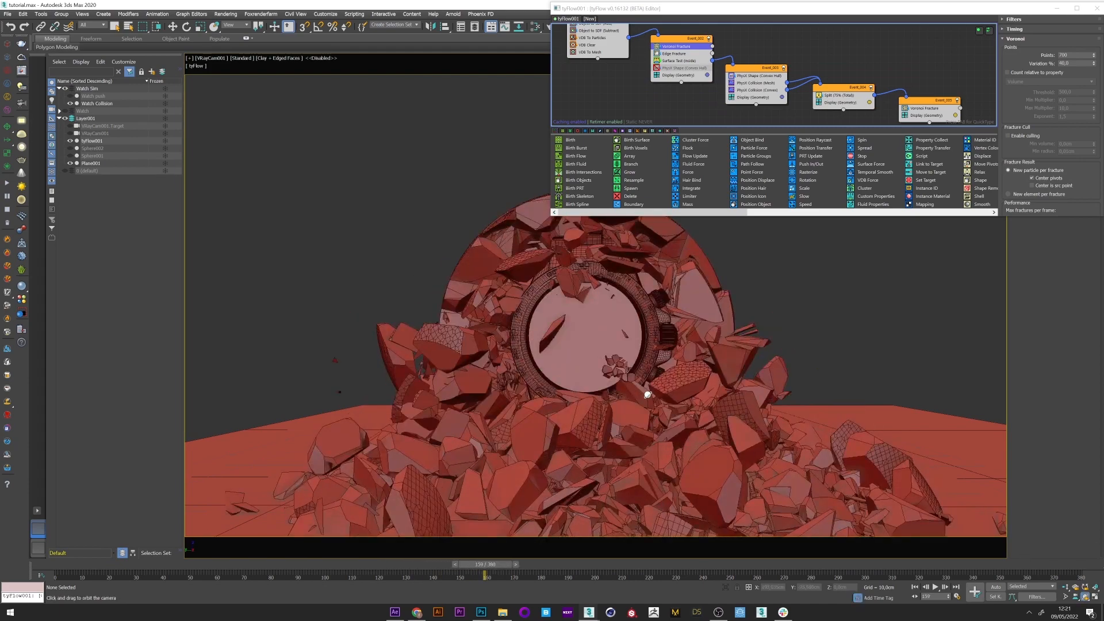
- Inspect the debris pile from closer angles, then hide the watch in the Scene Explorer
{"action": "middle_click_drag", "start_coordinate": [845, 483], "coordinate": [667, 398], "text": "alt"}
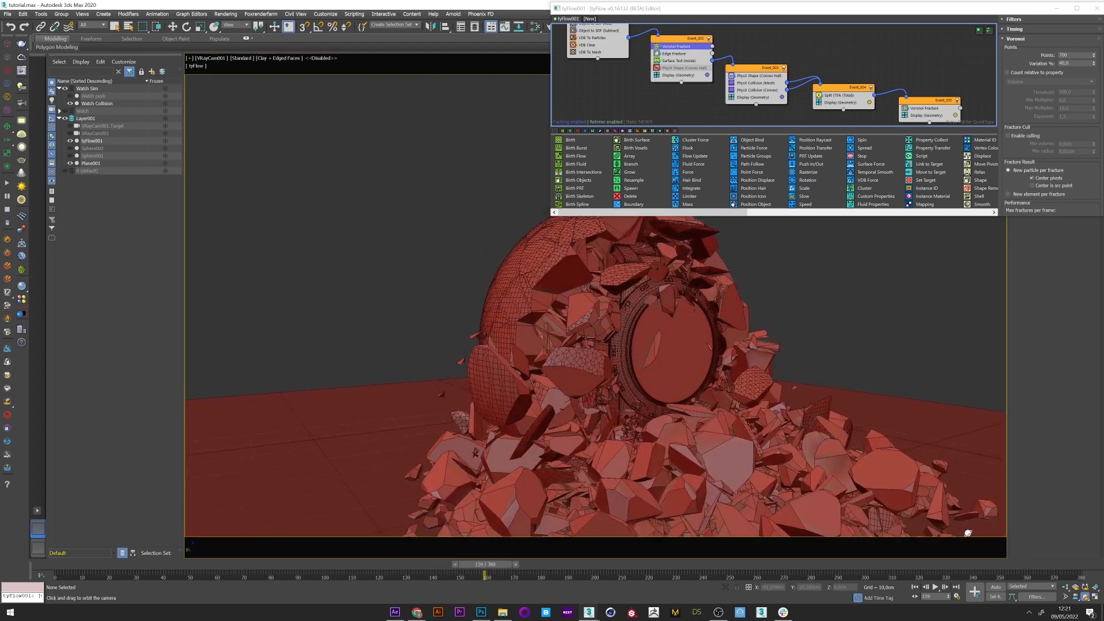
{"action": "left_click_drag", "start_coordinate": [999, 518], "coordinate": [999, 559]}
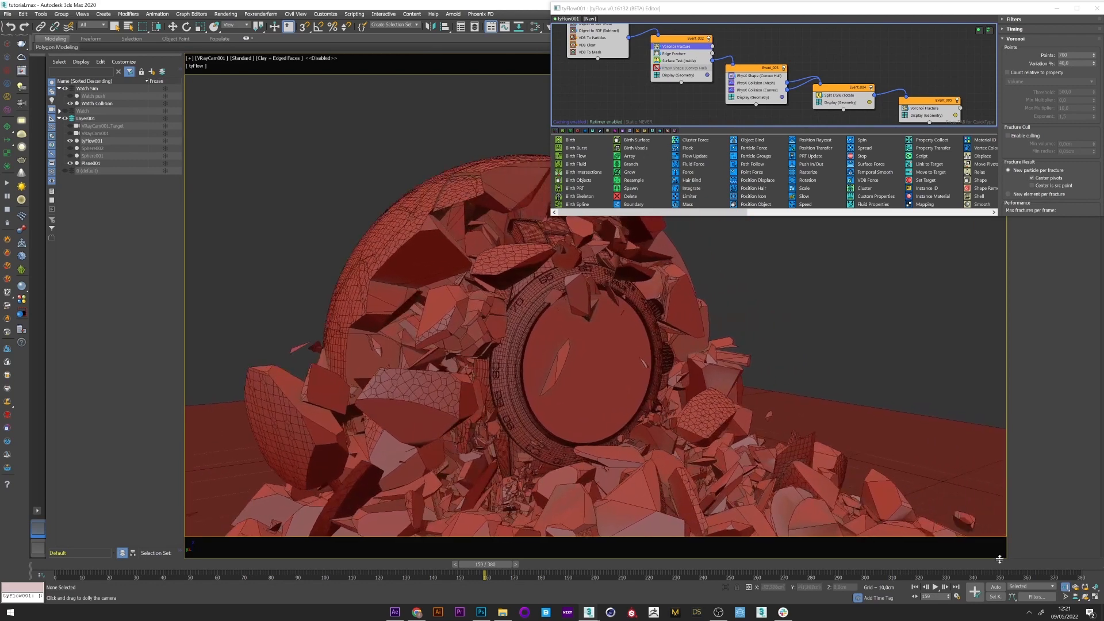
{"action": "middle_click_drag", "start_coordinate": [636, 374], "coordinate": [530, 199], "text": "alt"}
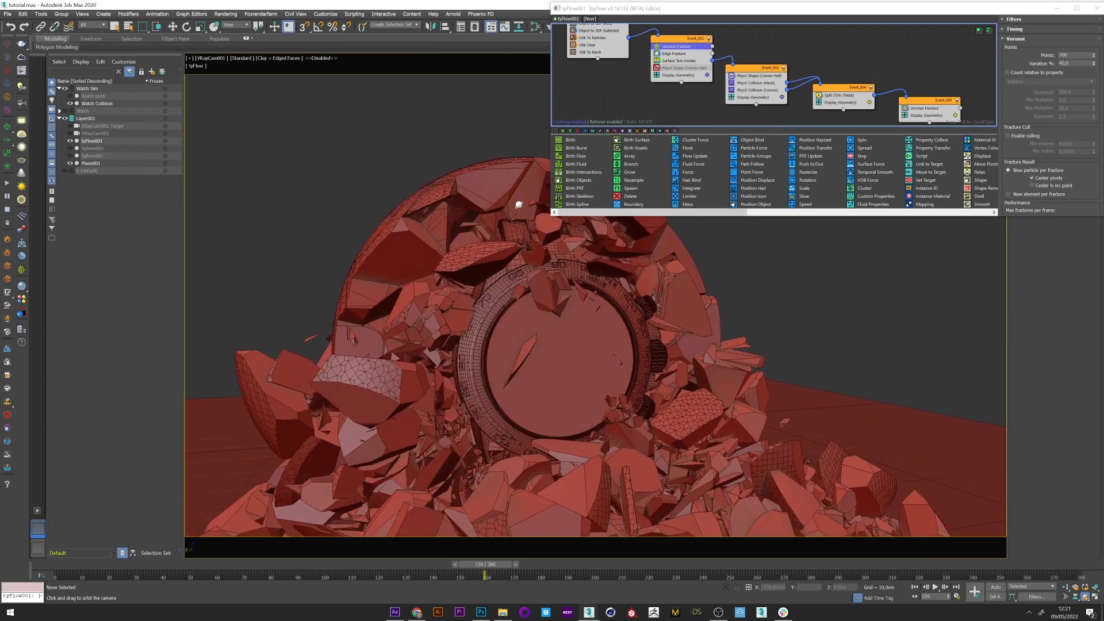
{"action": "left_click", "coordinate": [71, 104]}
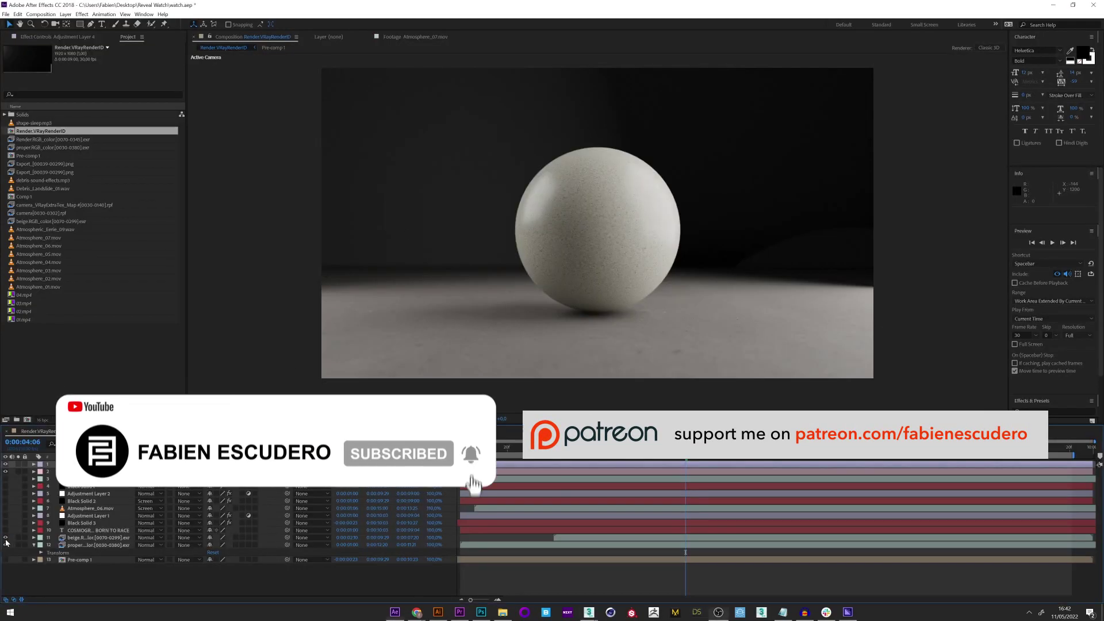
- Reveal the COSMOGRAPH DAYTONA title and letterbox bar layers over the debris render
{"action": "left_click", "coordinate": [7, 538]}
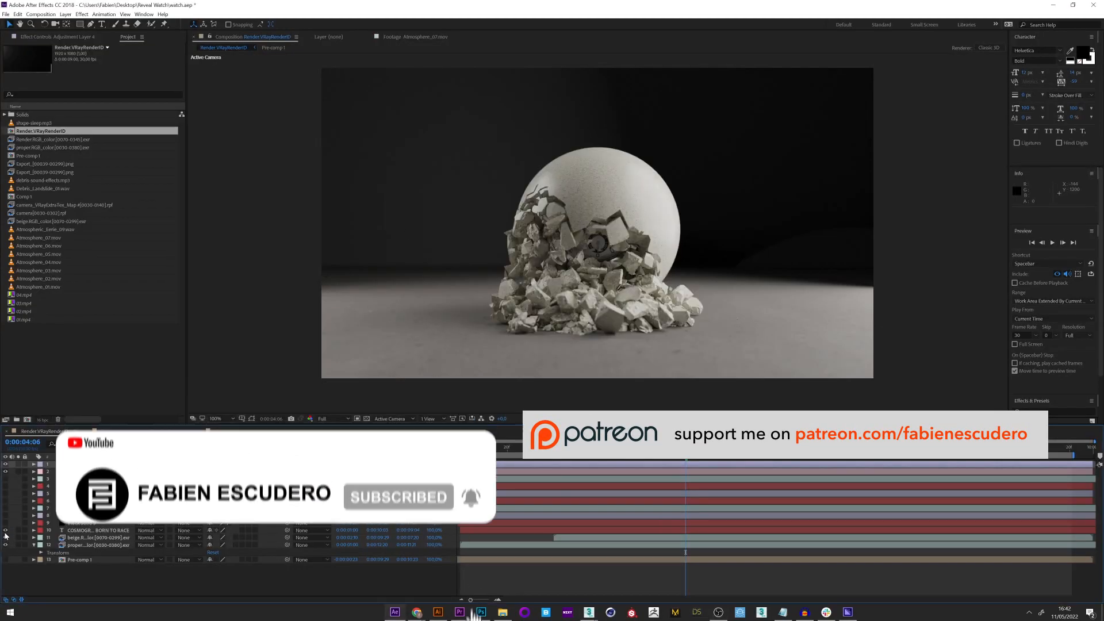
{"action": "left_click", "coordinate": [7, 501]}
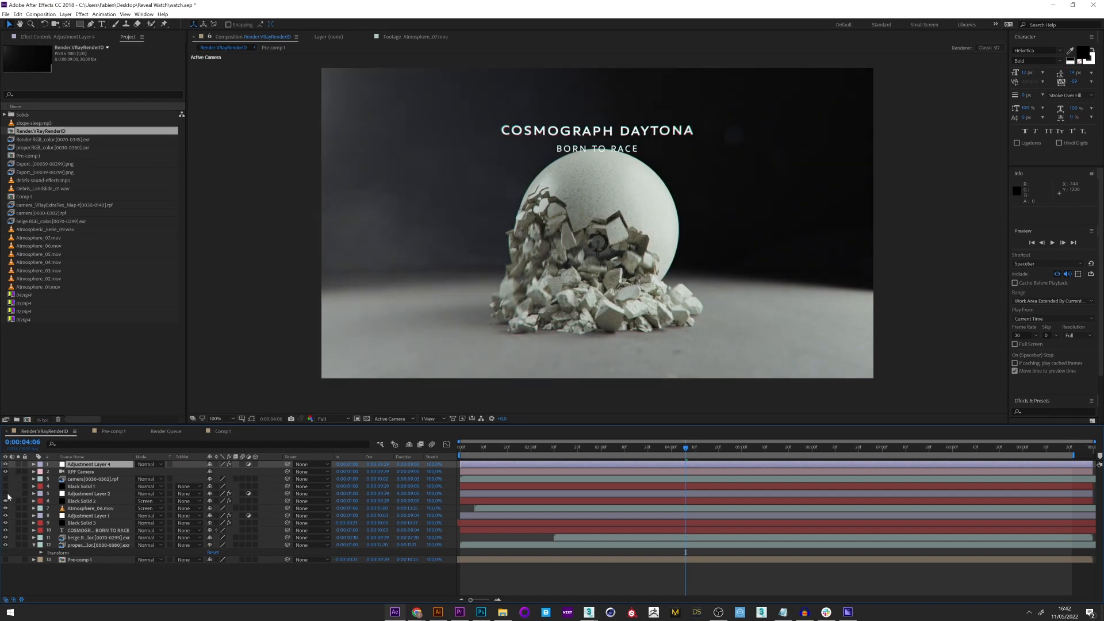
{"action": "left_click", "coordinate": [8, 486]}
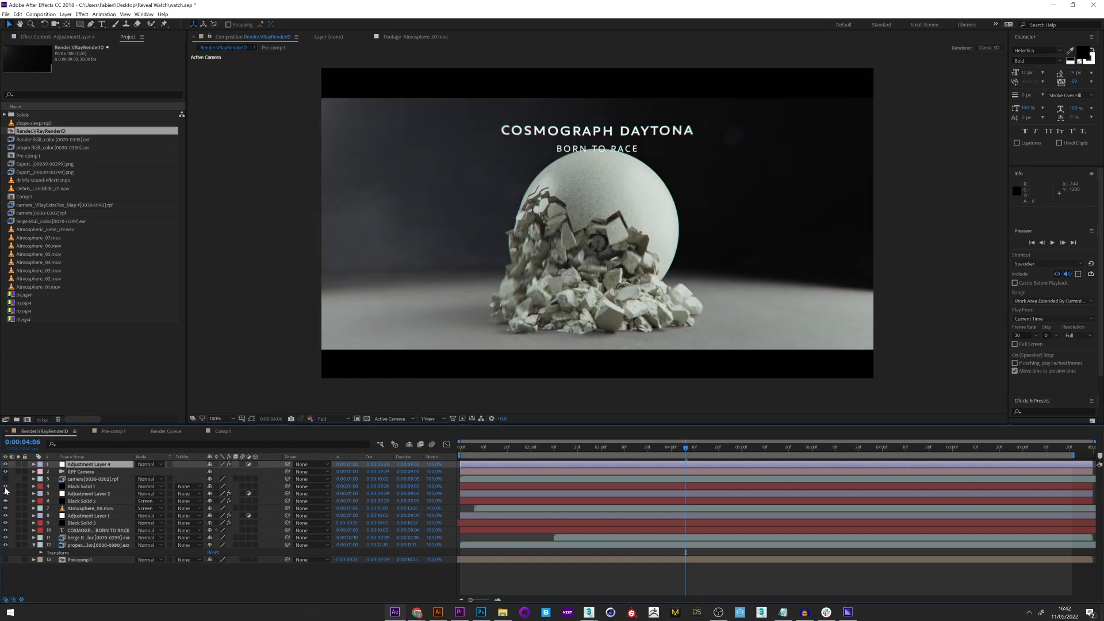